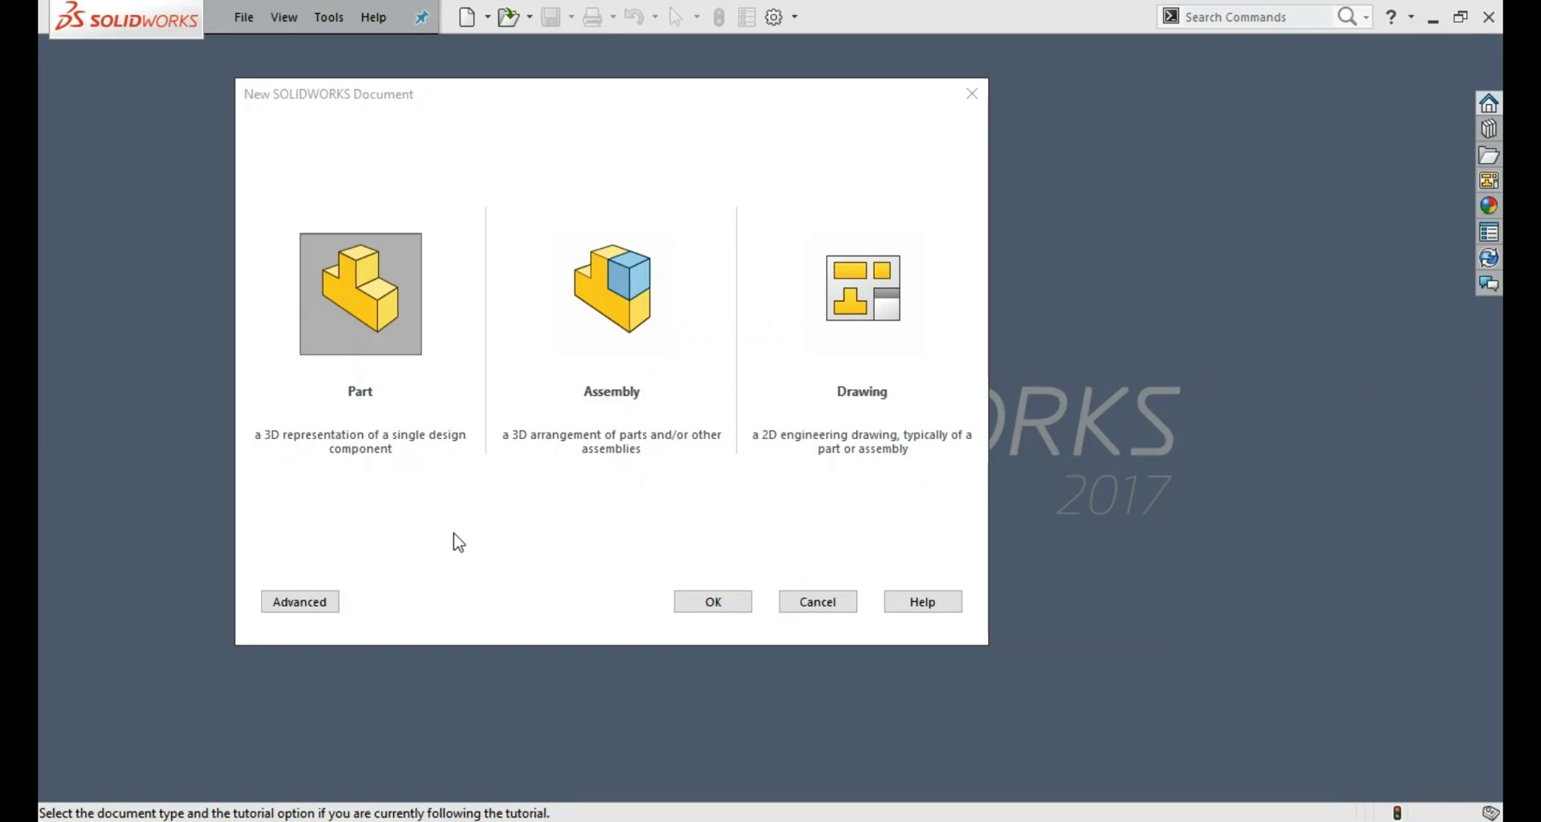
Step: Create a new part in MMGS units and start a sketch on the Front Plane
{"action": "left_click", "coordinate": [706, 601]}
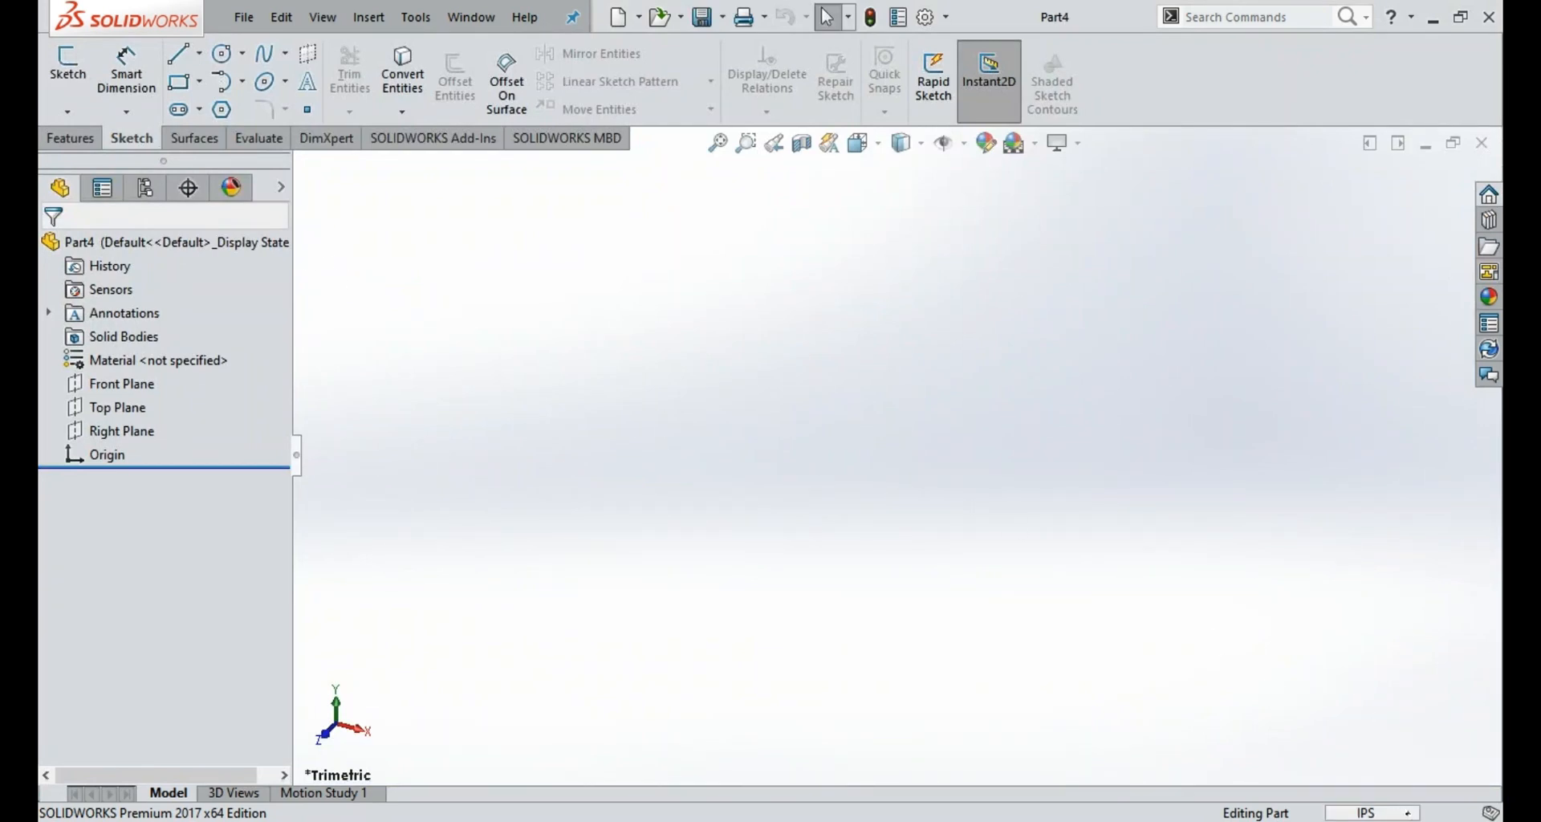
{"action": "left_click", "coordinate": [1404, 726]}
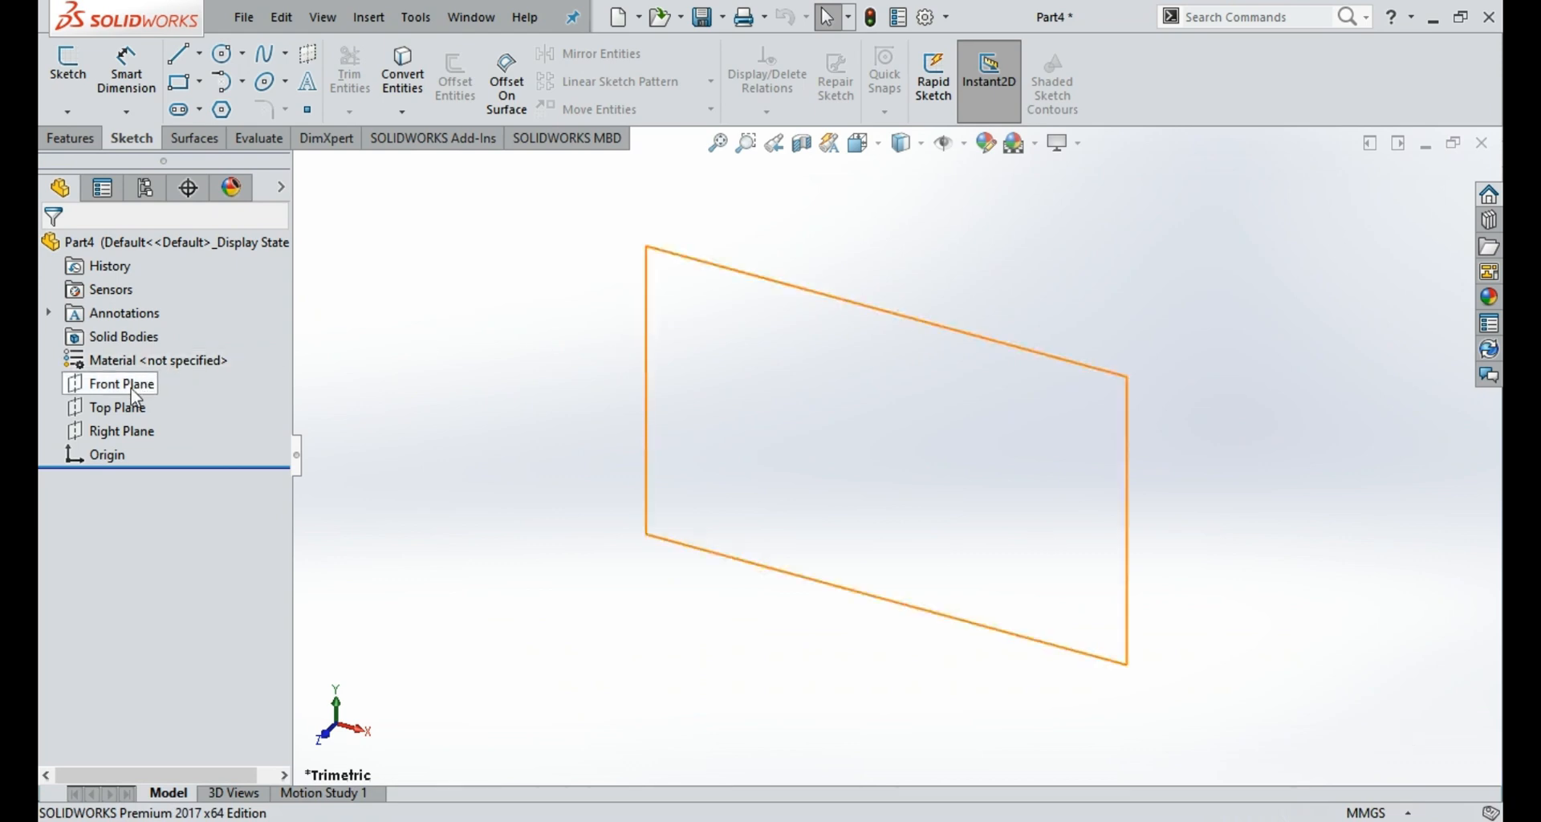
{"action": "left_click", "coordinate": [113, 384]}
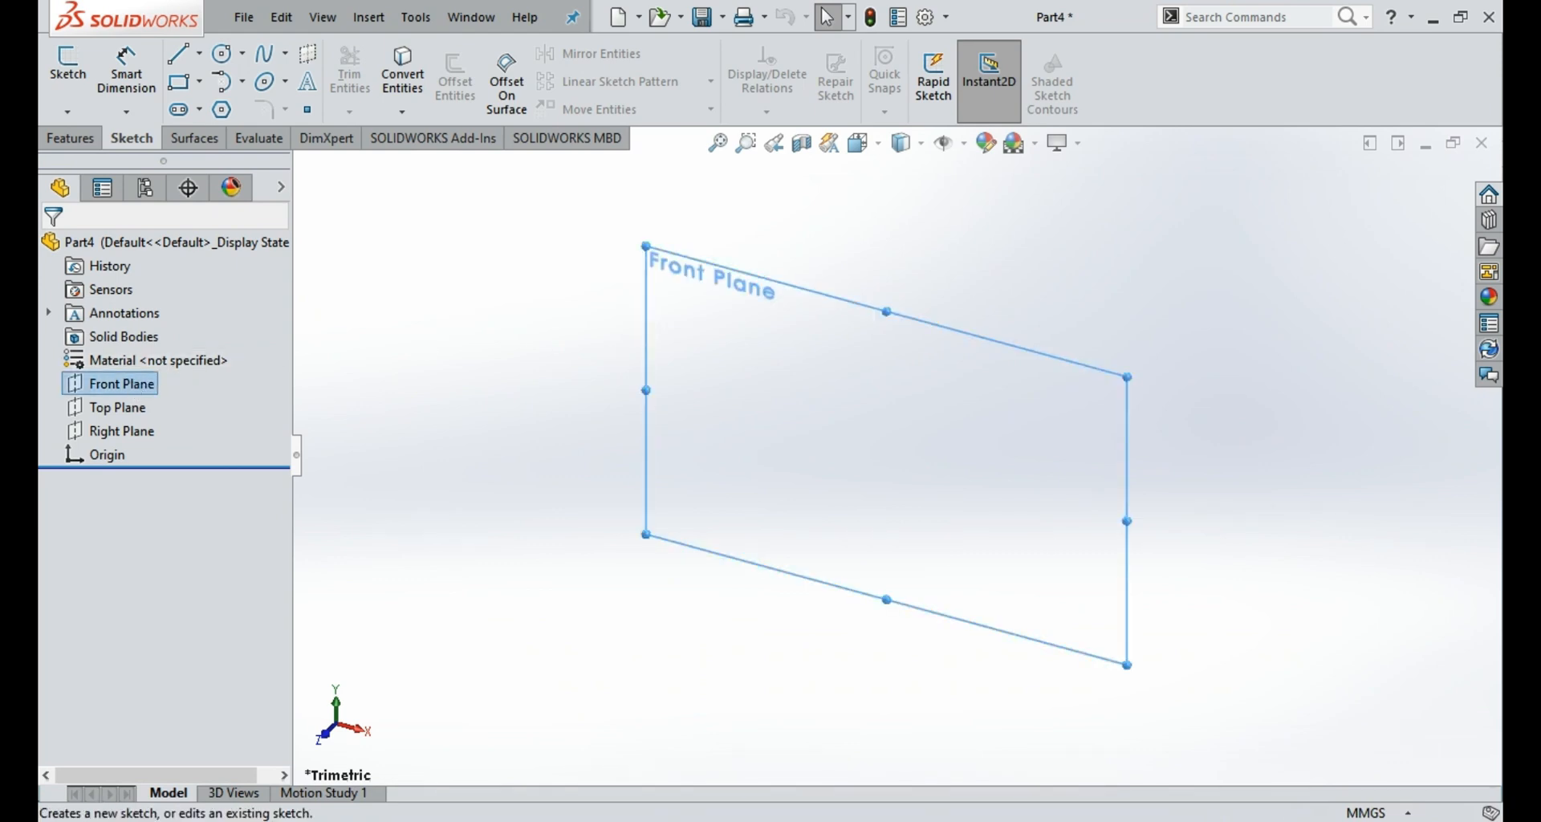
{"action": "left_click", "coordinate": [153, 358]}
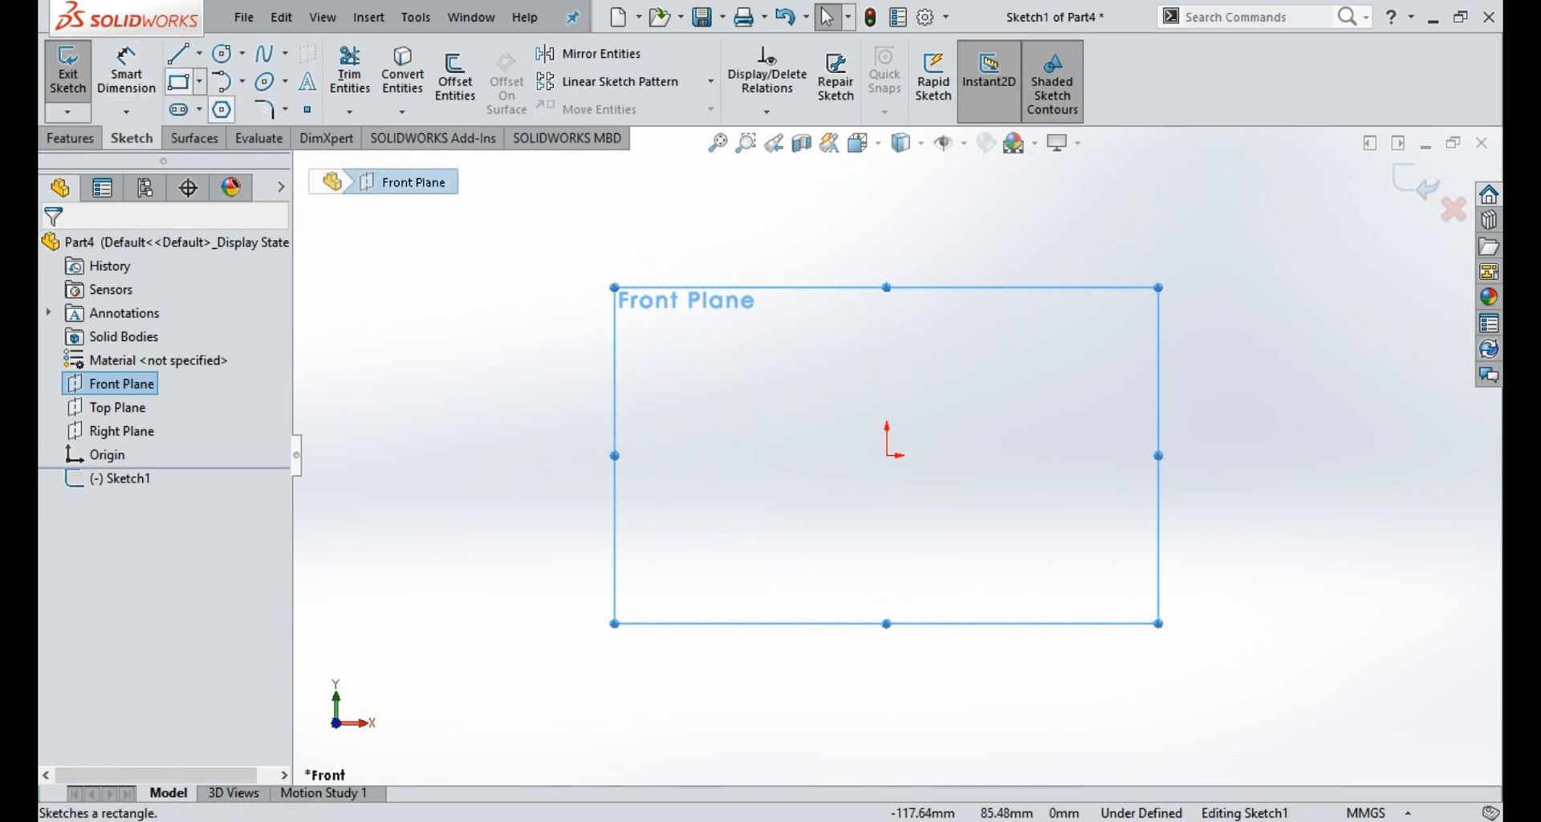
Step: Draw a wide corner rectangle just above the origin, starting at its lower-left corner
{"action": "left_click", "coordinate": [178, 81]}
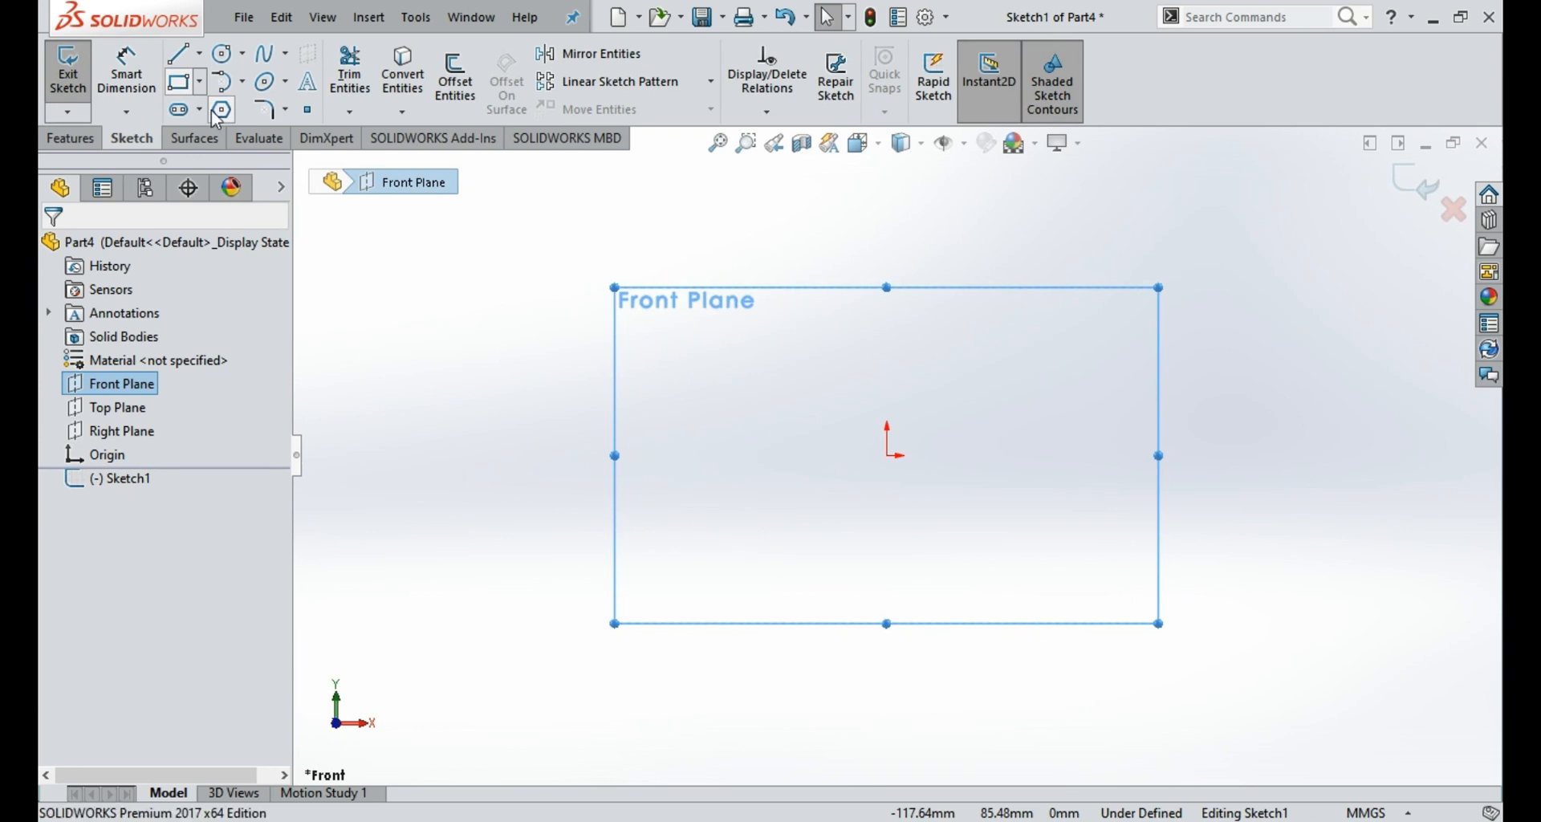
{"action": "left_click", "coordinate": [807, 444]}
{"action": "left_click", "coordinate": [1122, 297]}
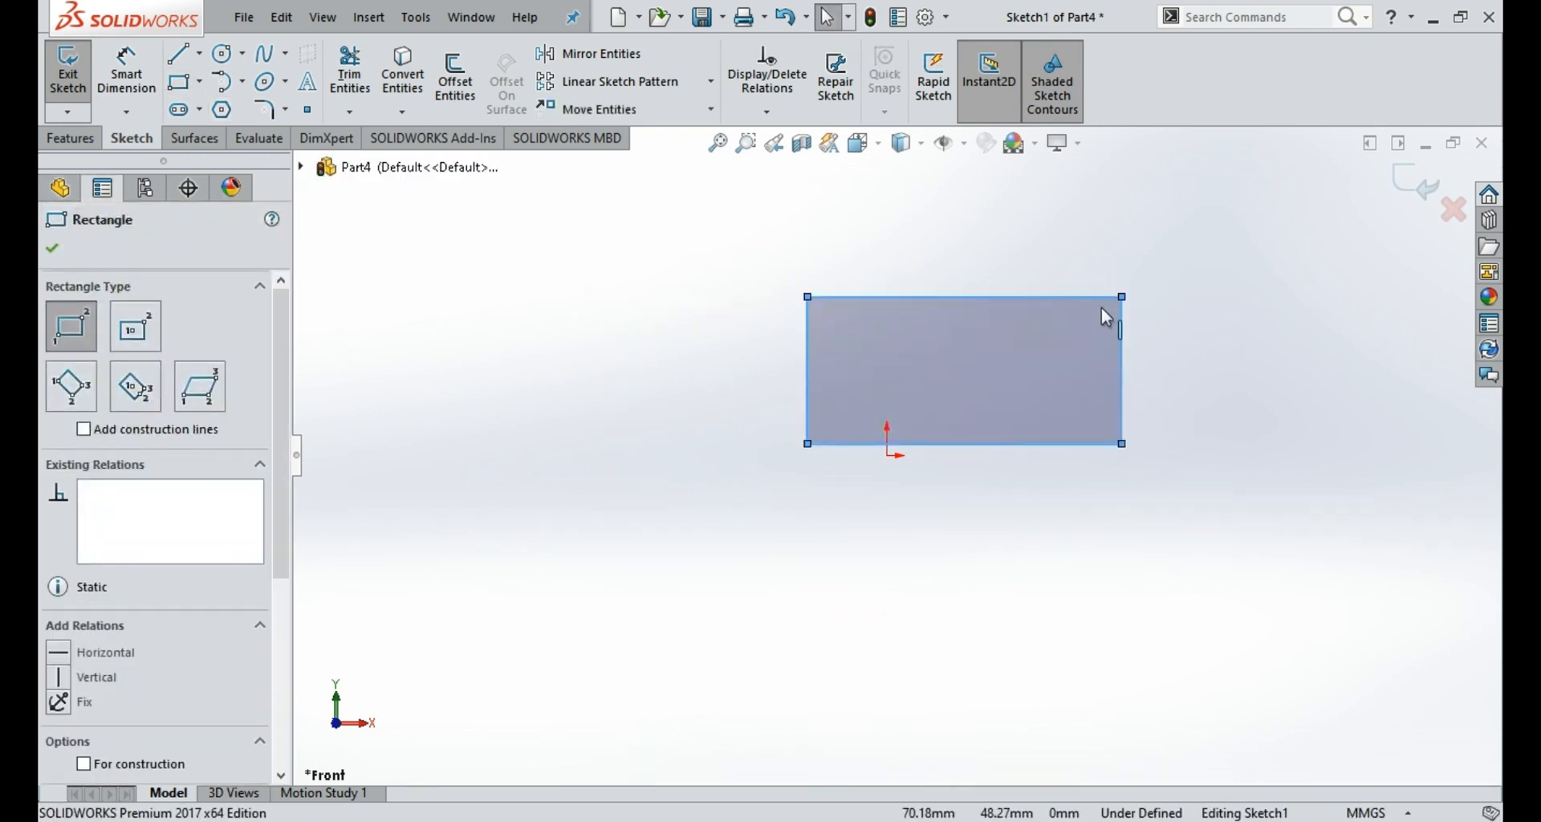
{"action": "scroll", "coordinate": [1019, 402], "scroll_direction": "down", "scroll_amount": 3}
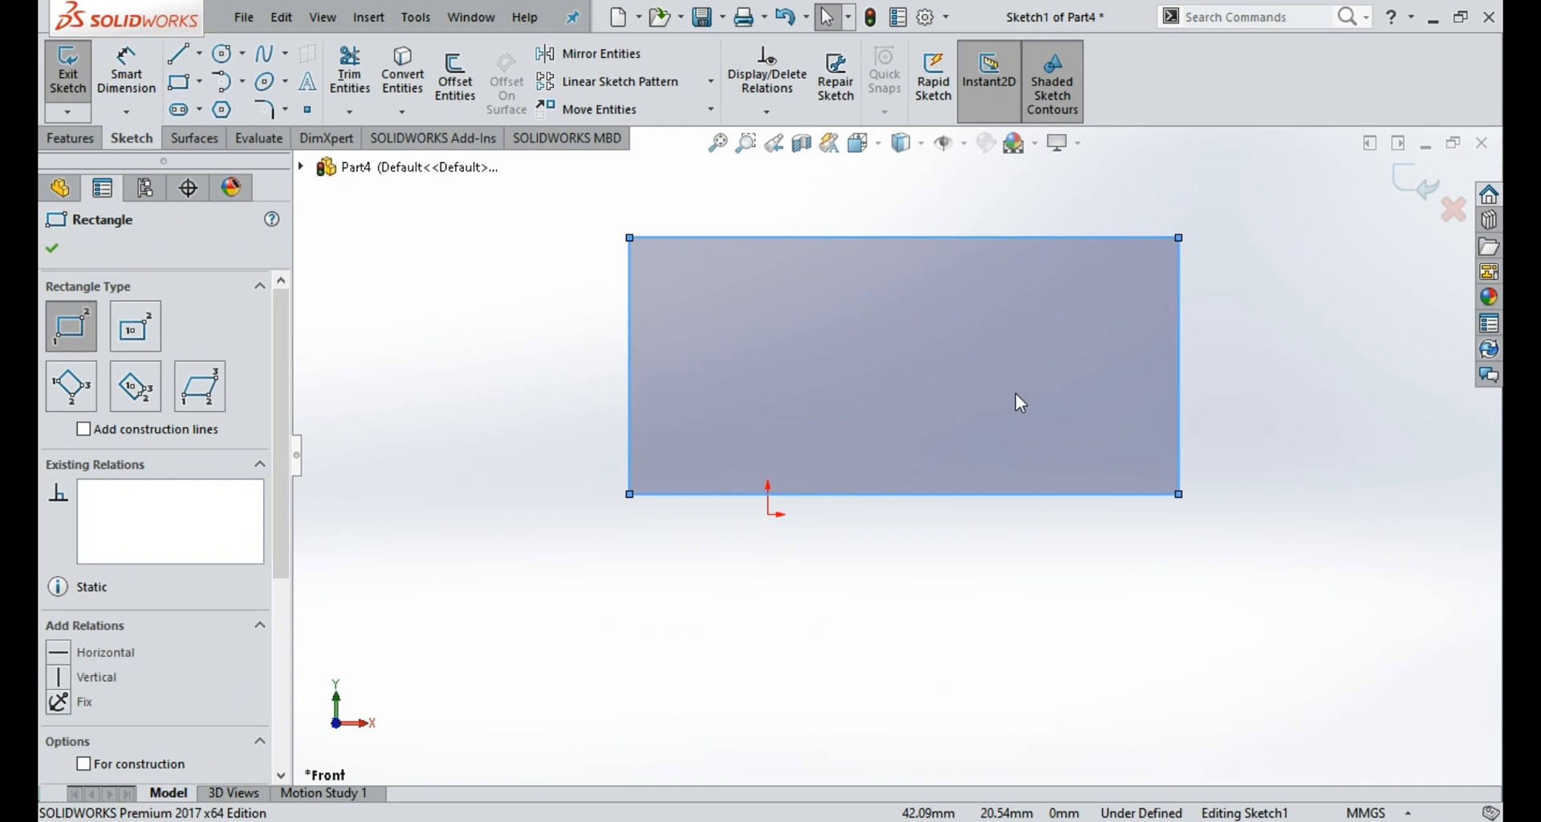
{"action": "left_click", "coordinate": [50, 248]}
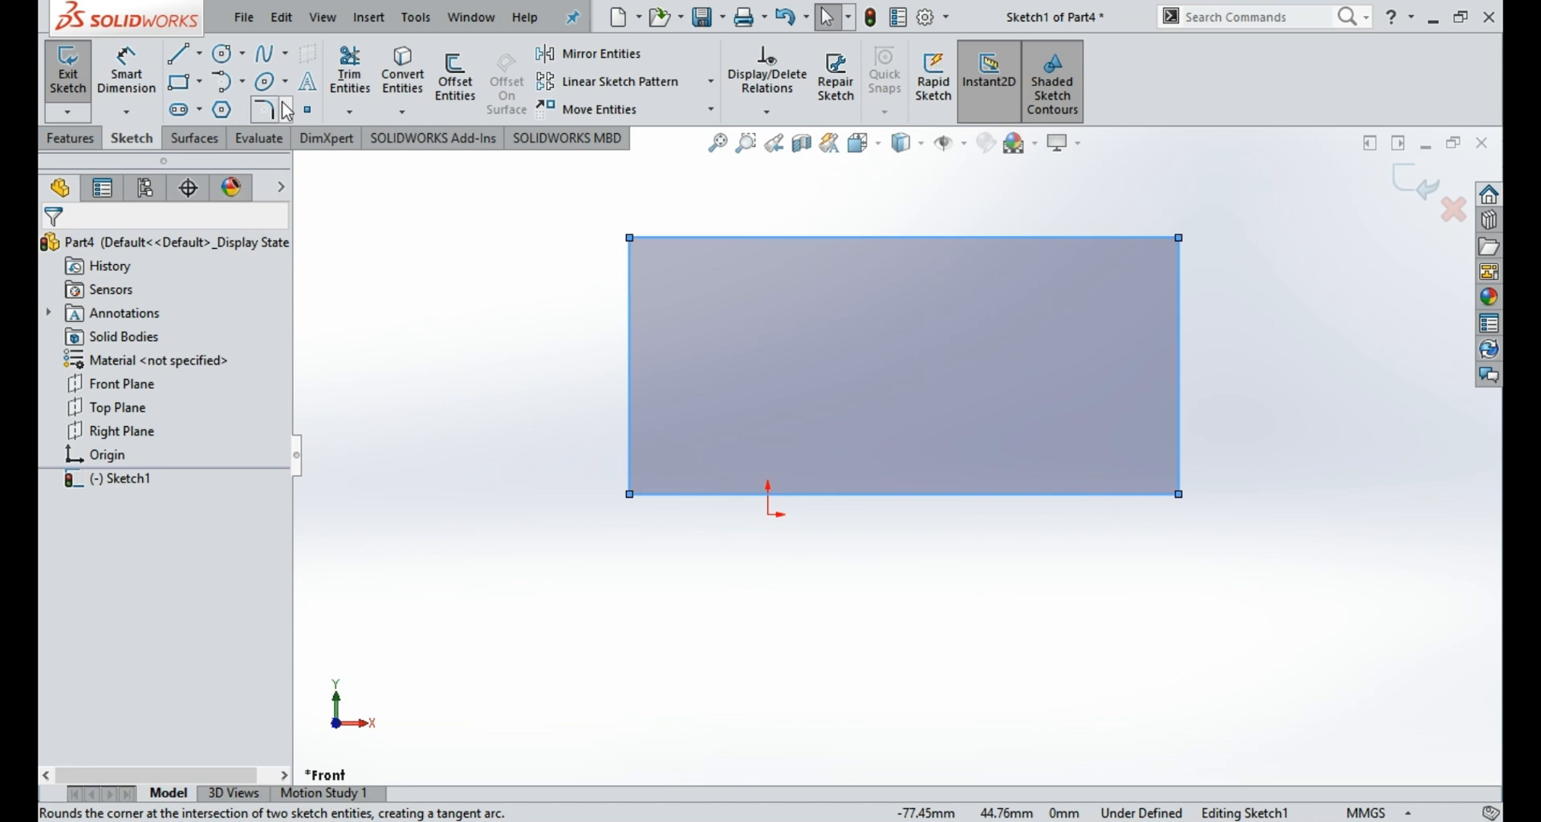
Step: Start a 10 mm Sketch Fillet and choose the rectangle's two left corners
{"action": "scroll", "coordinate": [652, 233], "scroll_direction": "down", "scroll_amount": 2}
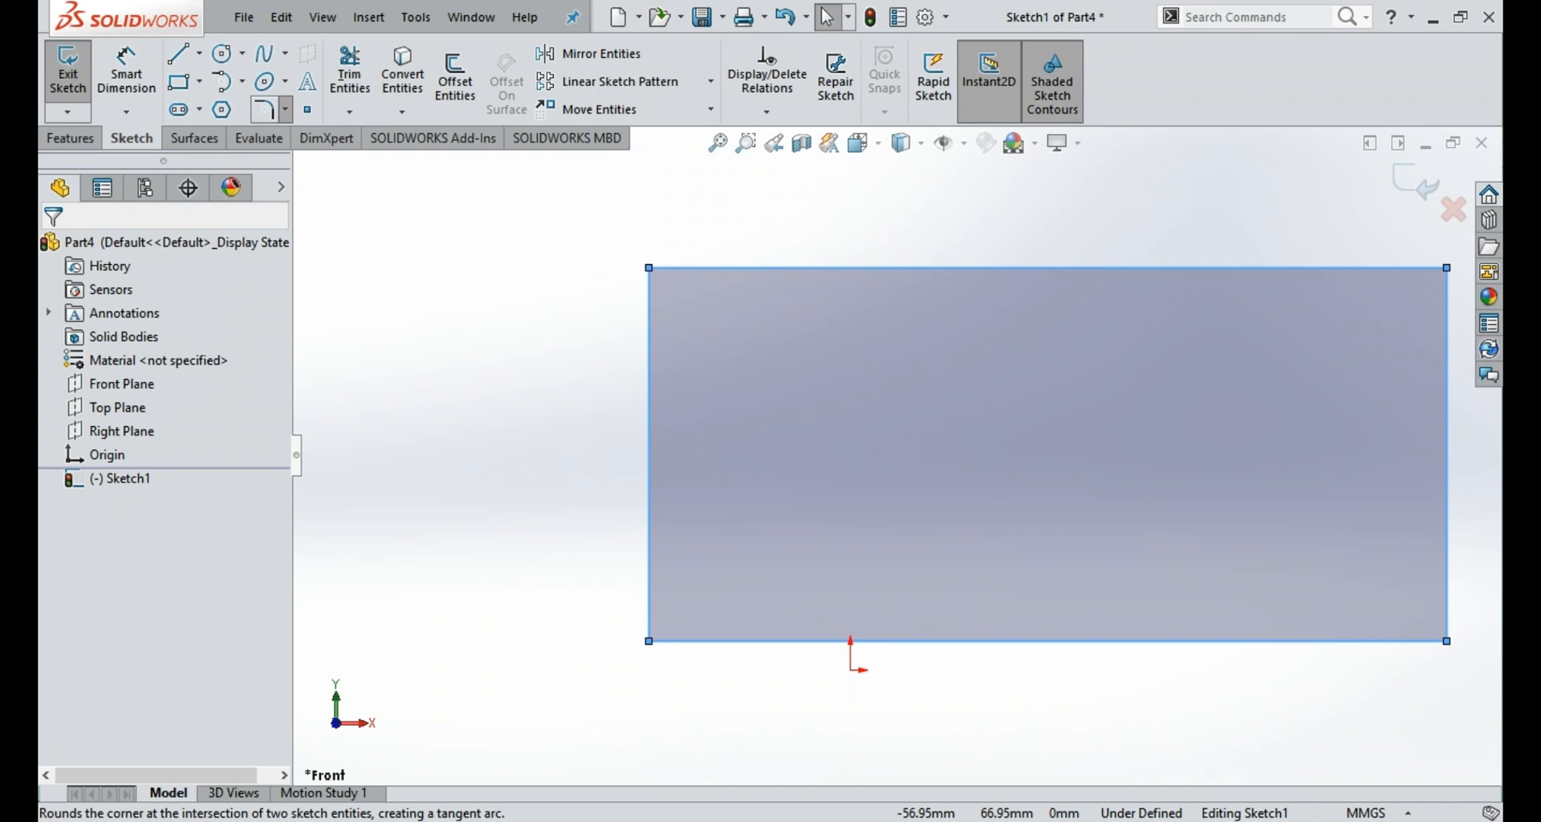
{"action": "left_click", "coordinate": [265, 110]}
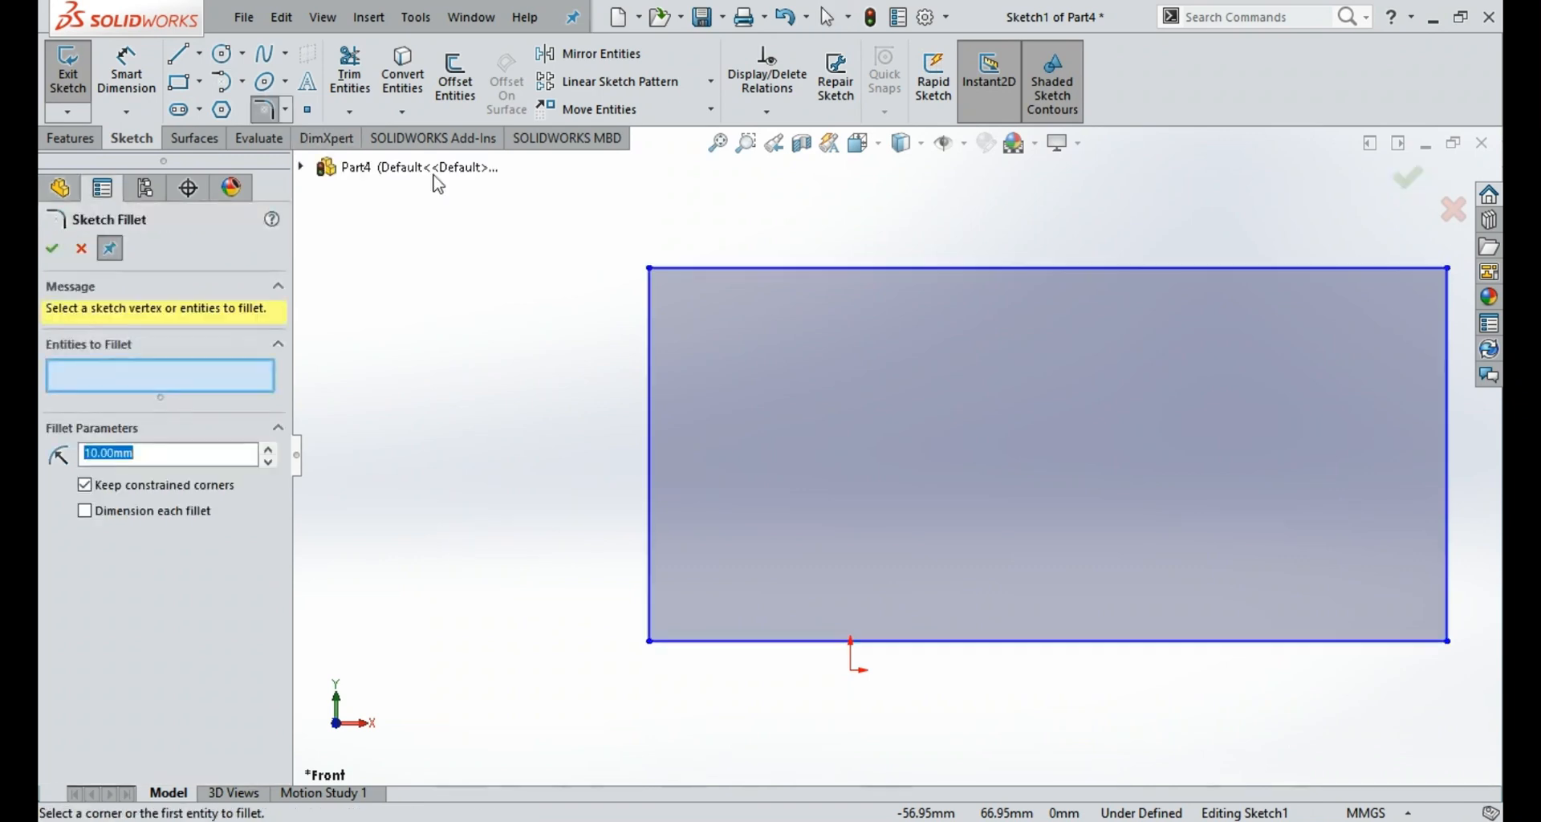
{"action": "left_click", "coordinate": [650, 268]}
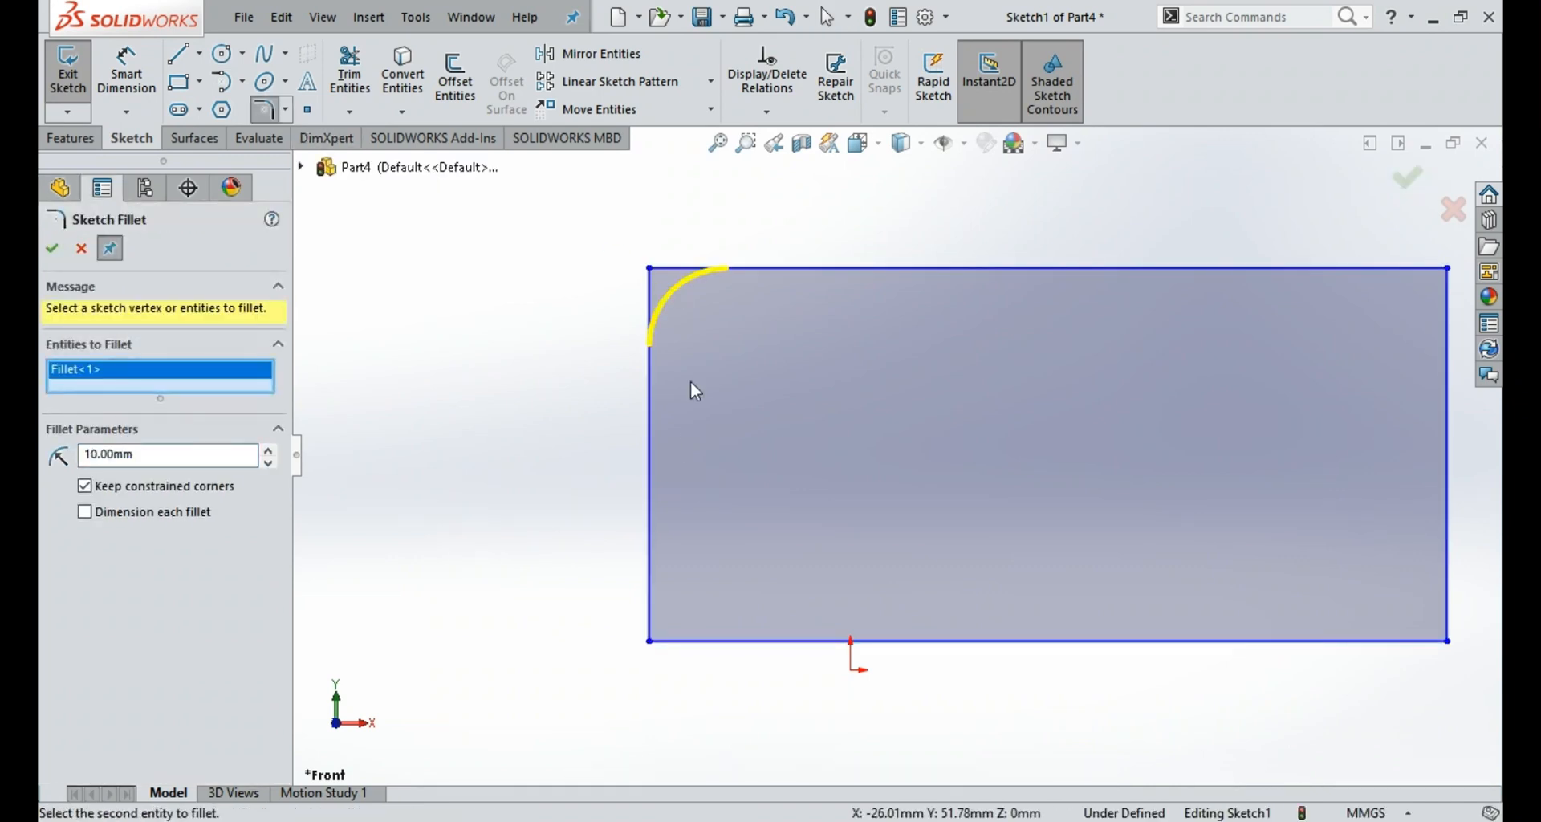
{"action": "left_click", "coordinate": [657, 642]}
{"action": "left_click", "coordinate": [652, 639]}
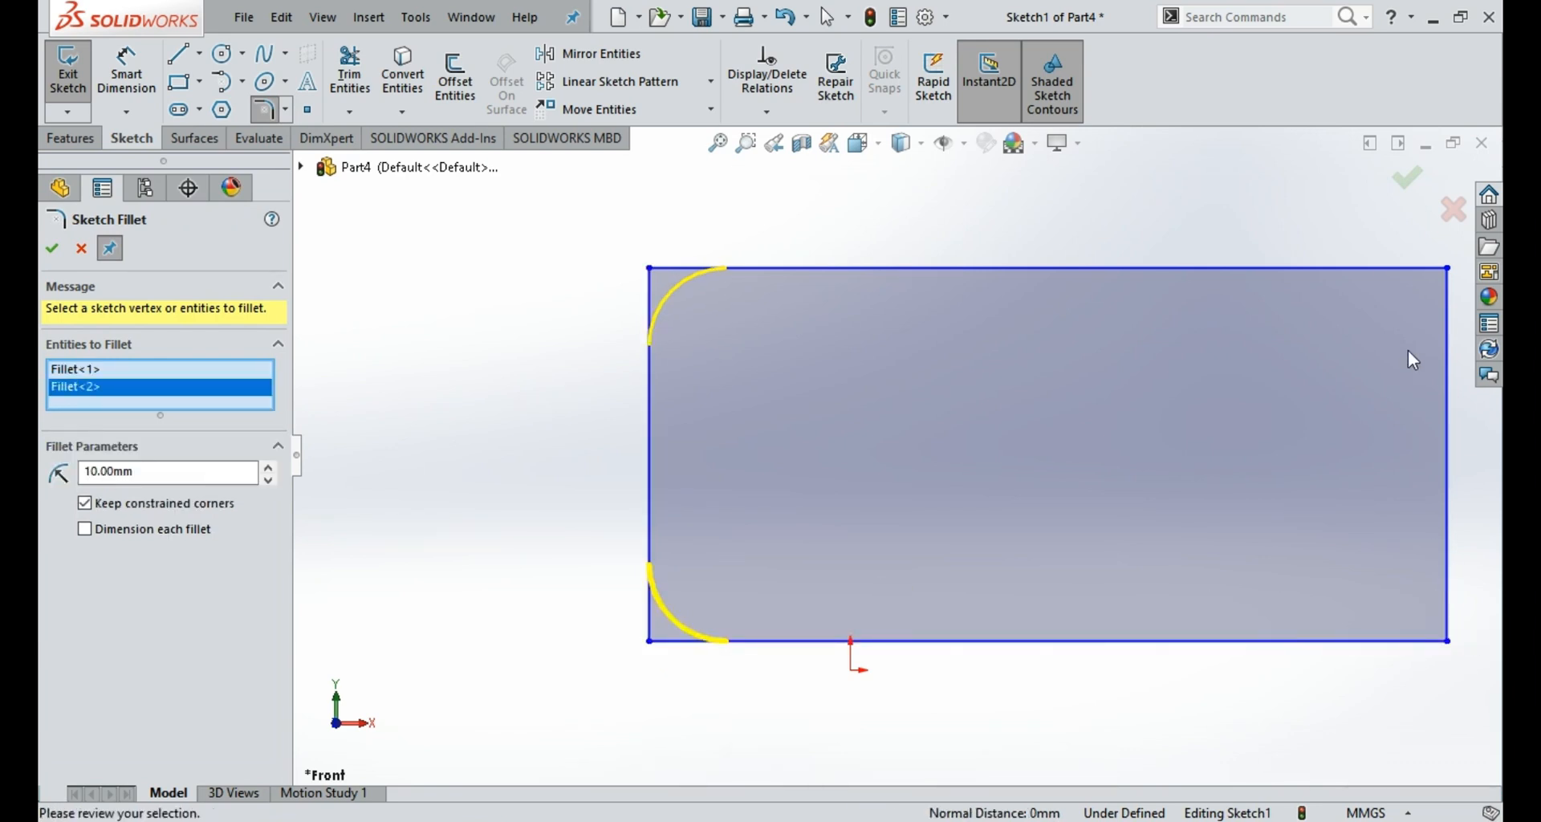
Step: Try box-selecting further rectangle corners for the fillet, and remove a left-corner fillet from the selection
{"action": "key", "text": "z"}
{"action": "left_click_drag", "start_coordinate": [1239, 254], "coordinate": [1358, 643]}
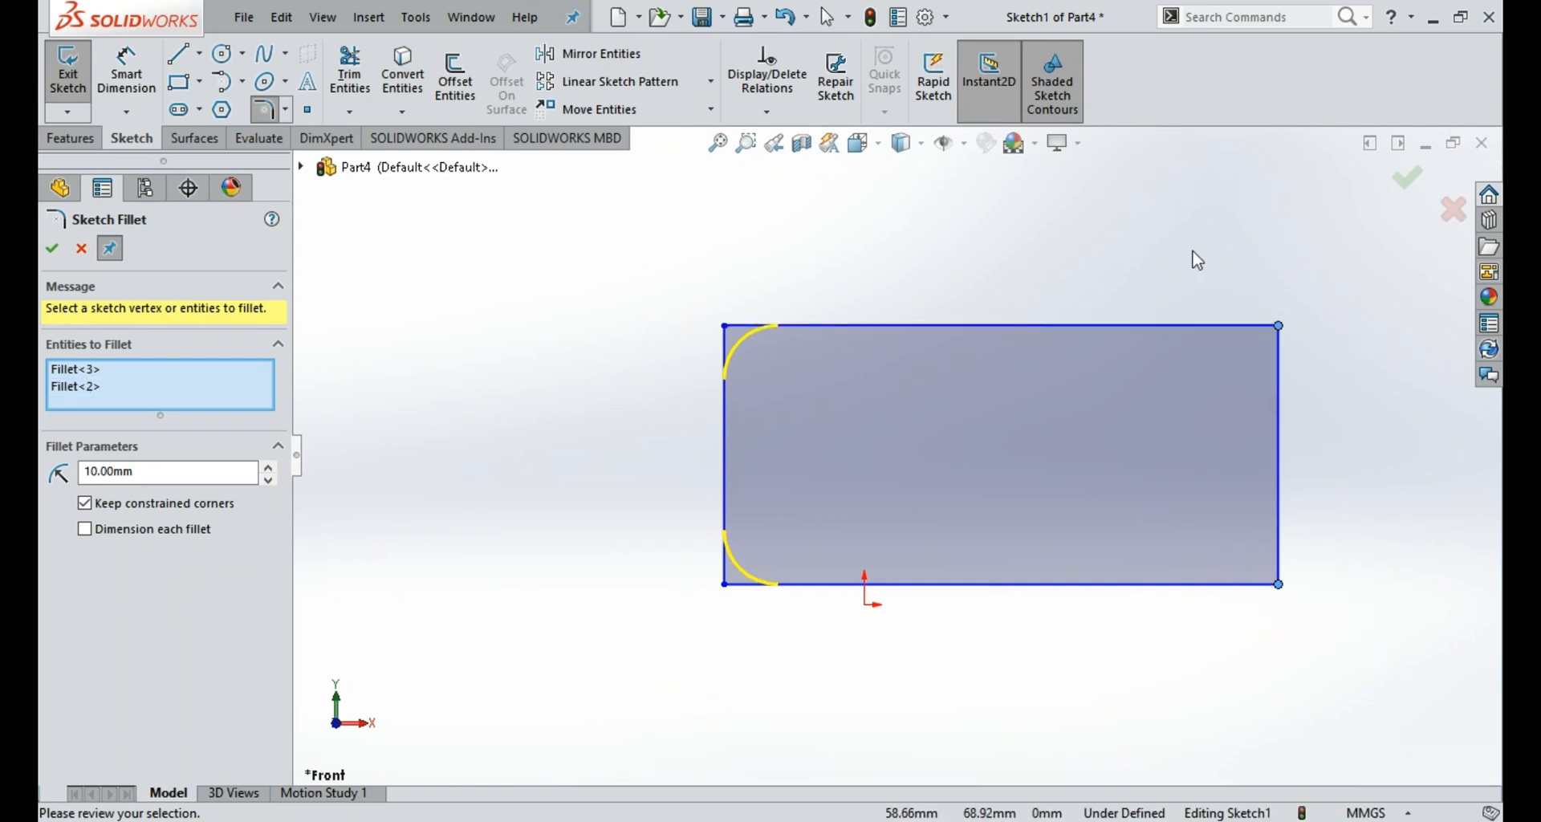
{"action": "left_click", "coordinate": [1279, 327]}
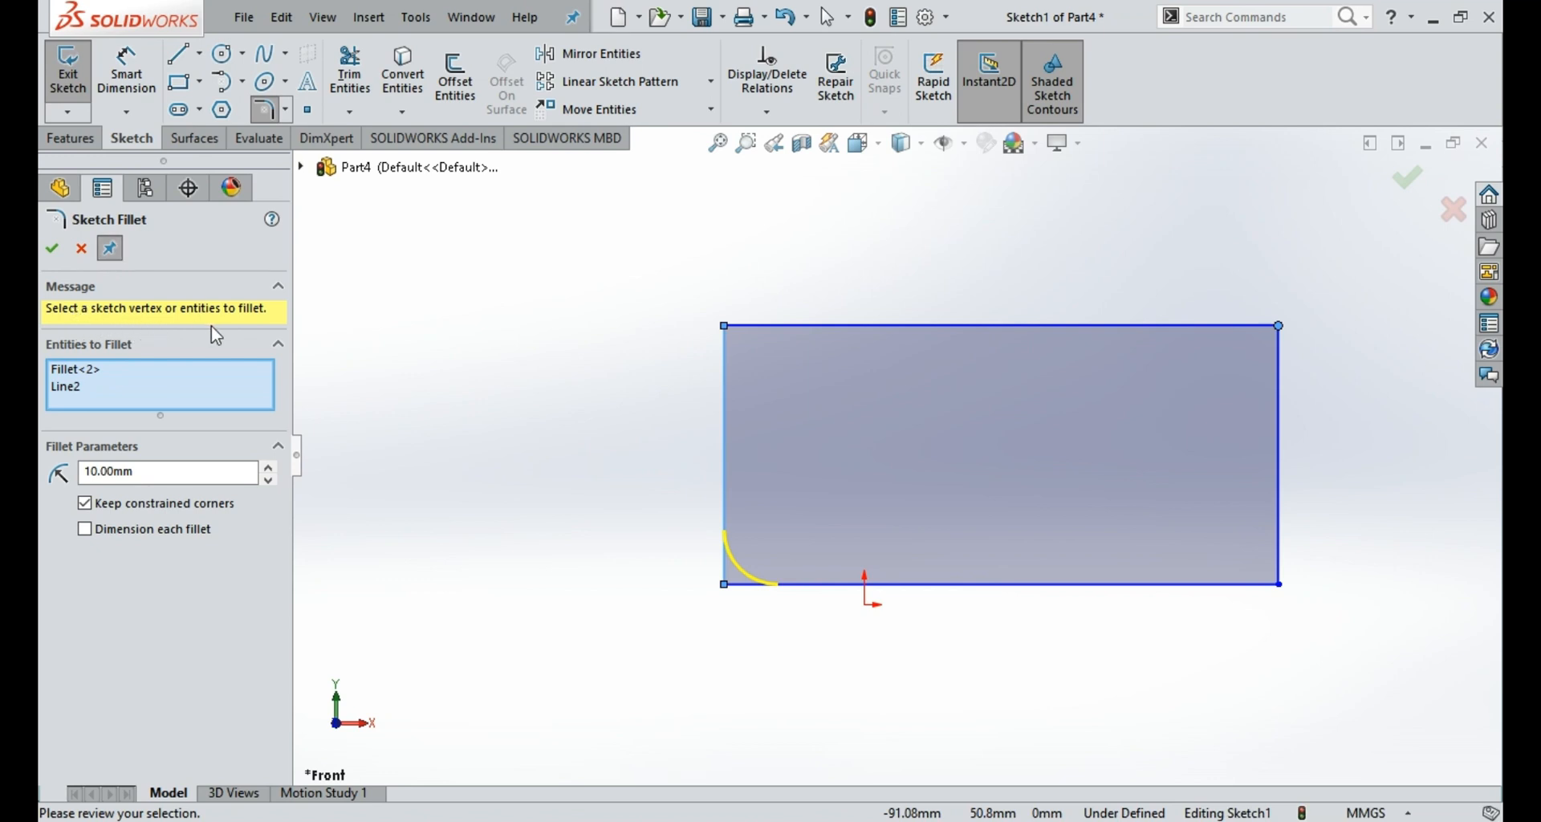
{"action": "left_click", "coordinate": [84, 373]}
{"action": "key", "text": "Delete"}
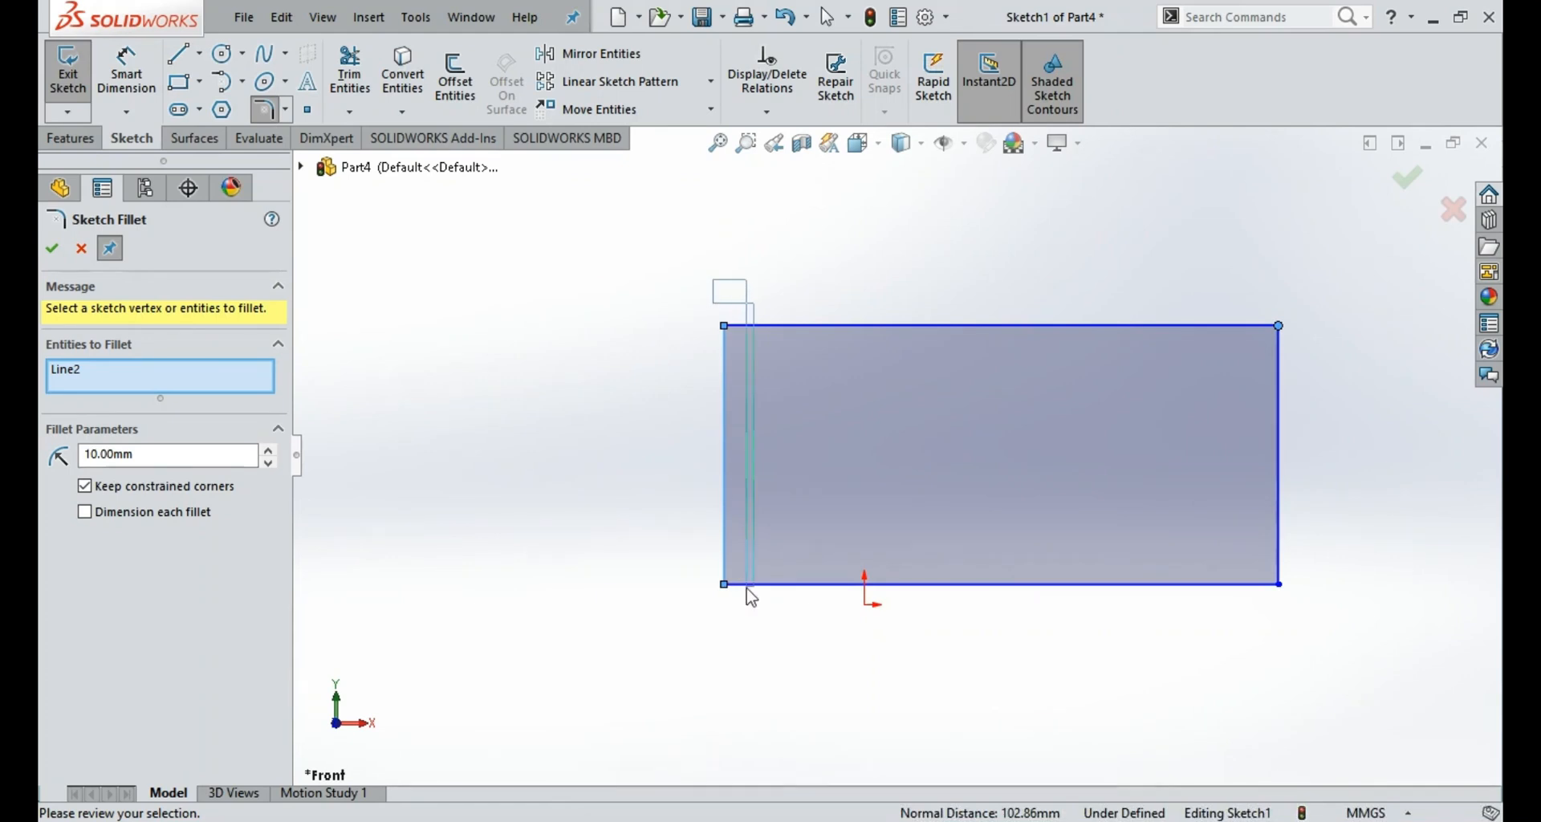
{"action": "left_click_drag", "start_coordinate": [747, 588], "coordinate": [663, 601]}
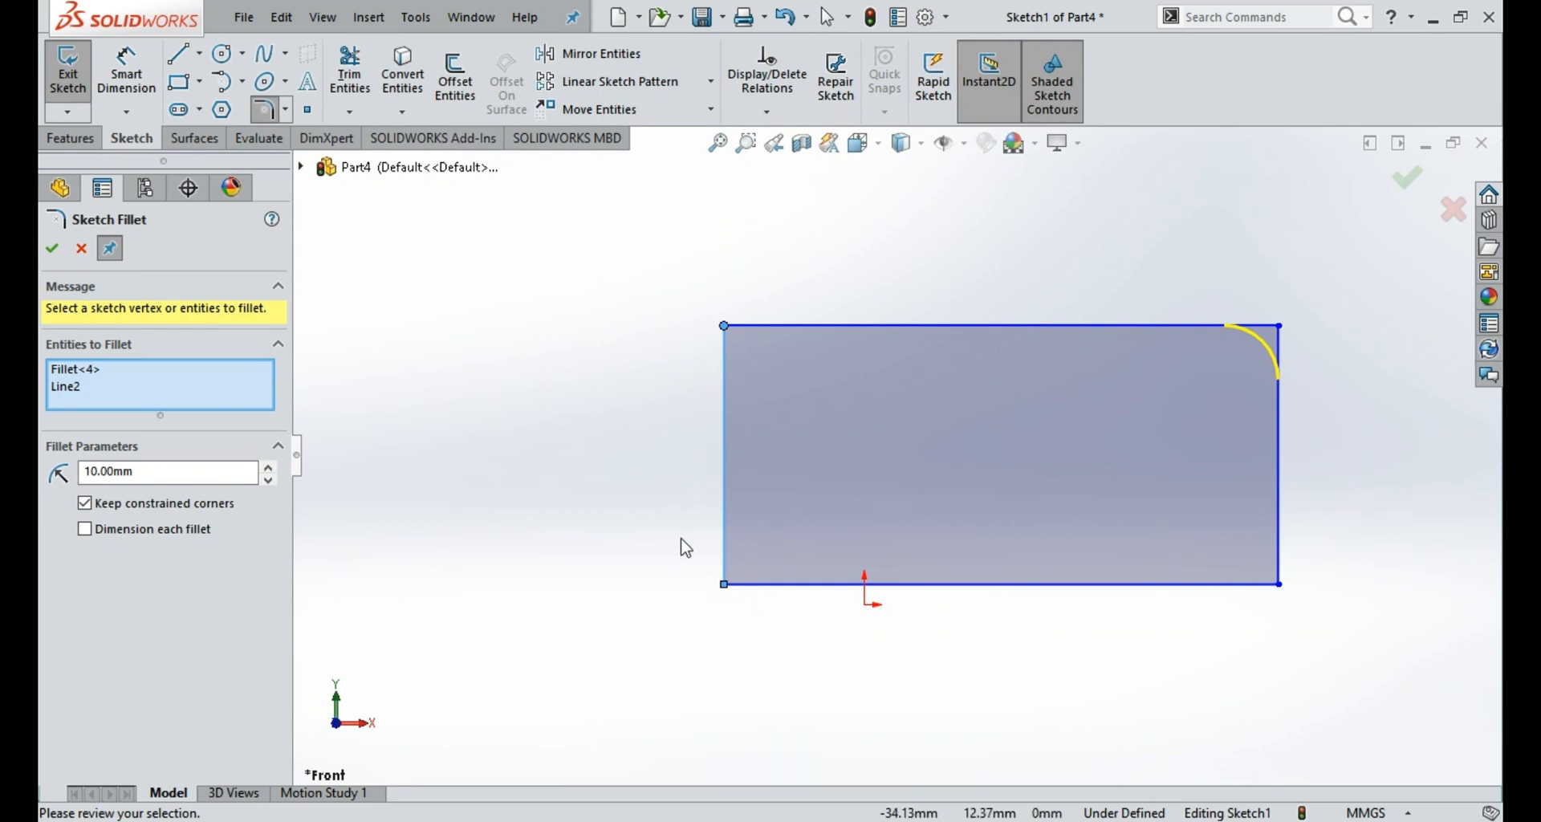
Step: Include all four rectangle corners in the fillet selection and apply the 10 mm radius
{"action": "left_click", "coordinate": [1282, 586]}
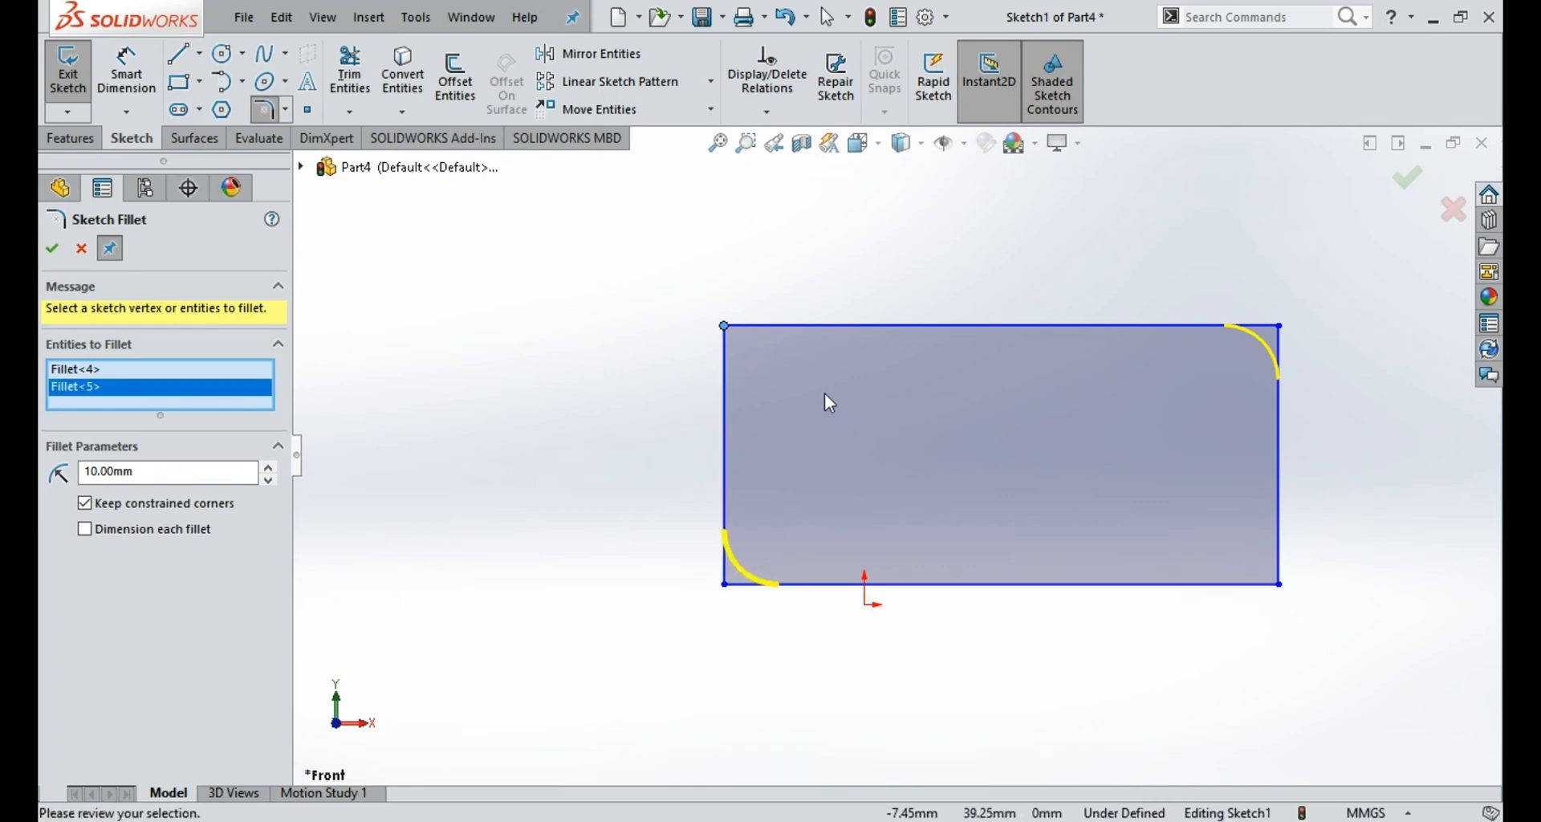
{"action": "left_click", "coordinate": [725, 326]}
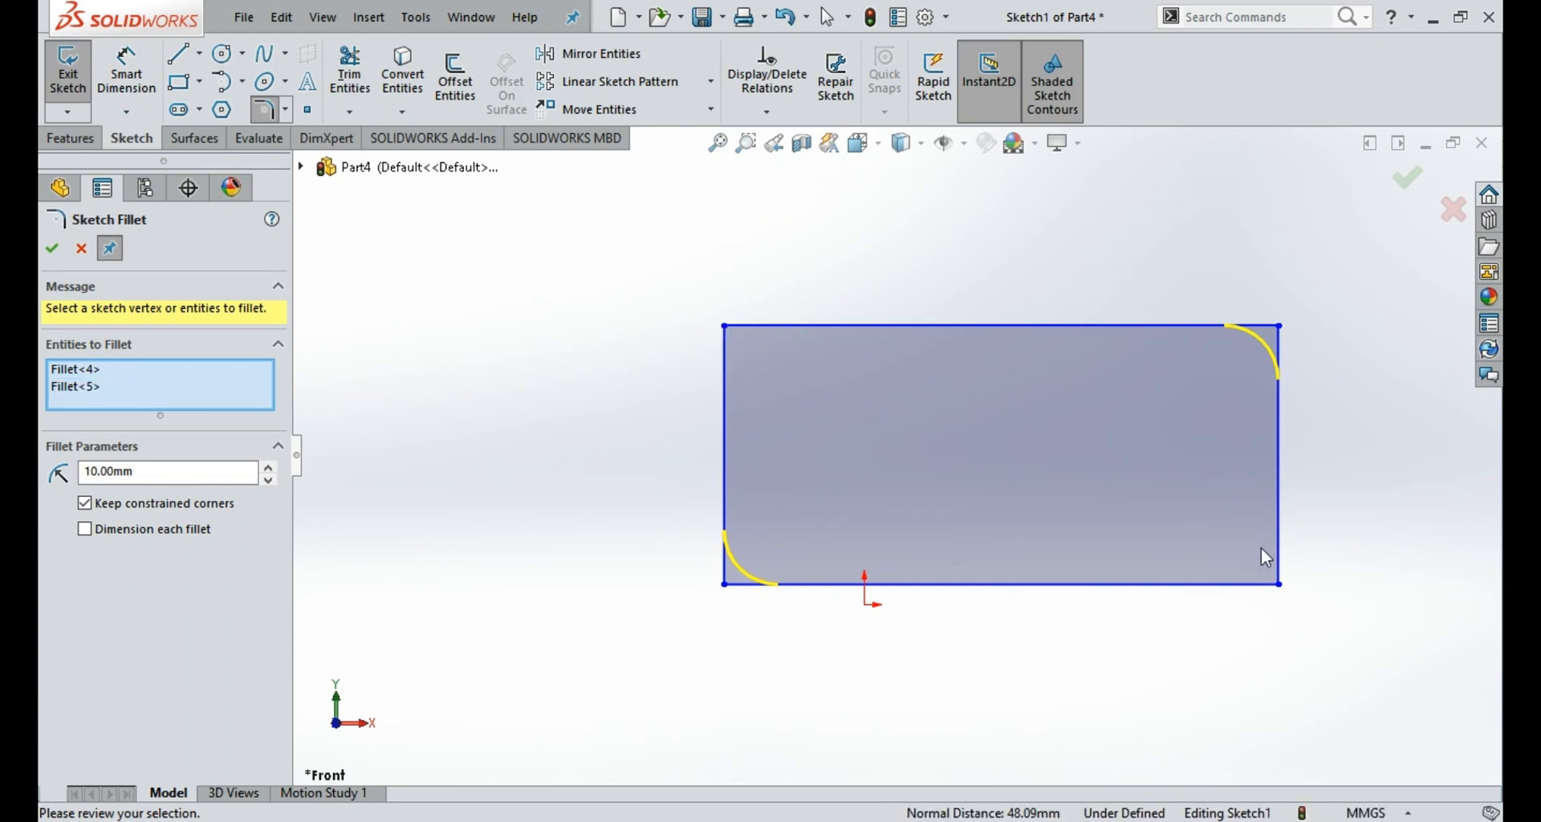
{"action": "left_click", "coordinate": [1281, 585]}
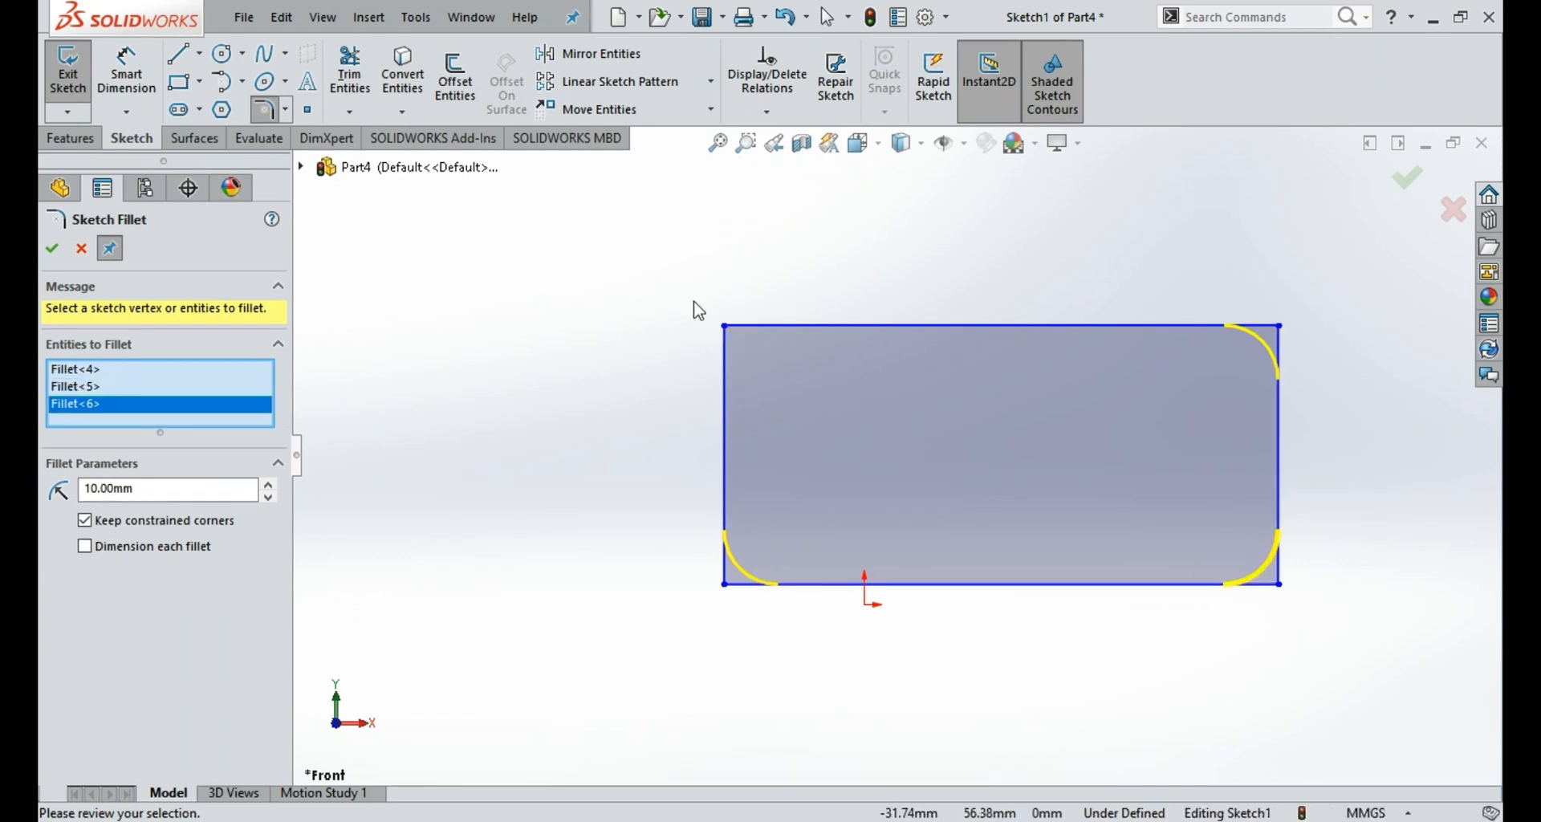
{"action": "left_click", "coordinate": [728, 324]}
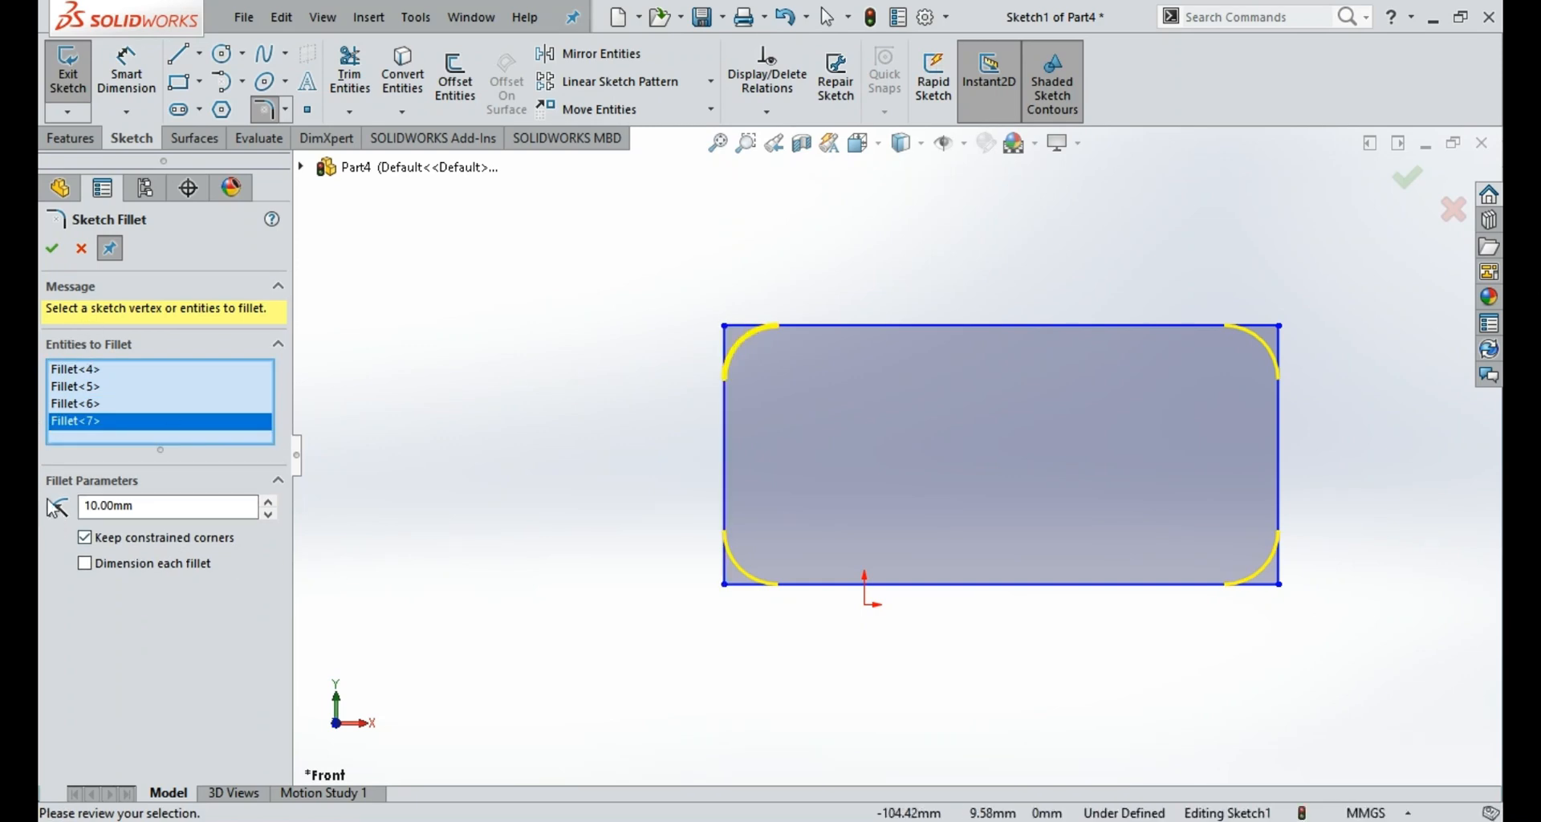
{"action": "left_click", "coordinate": [51, 251]}
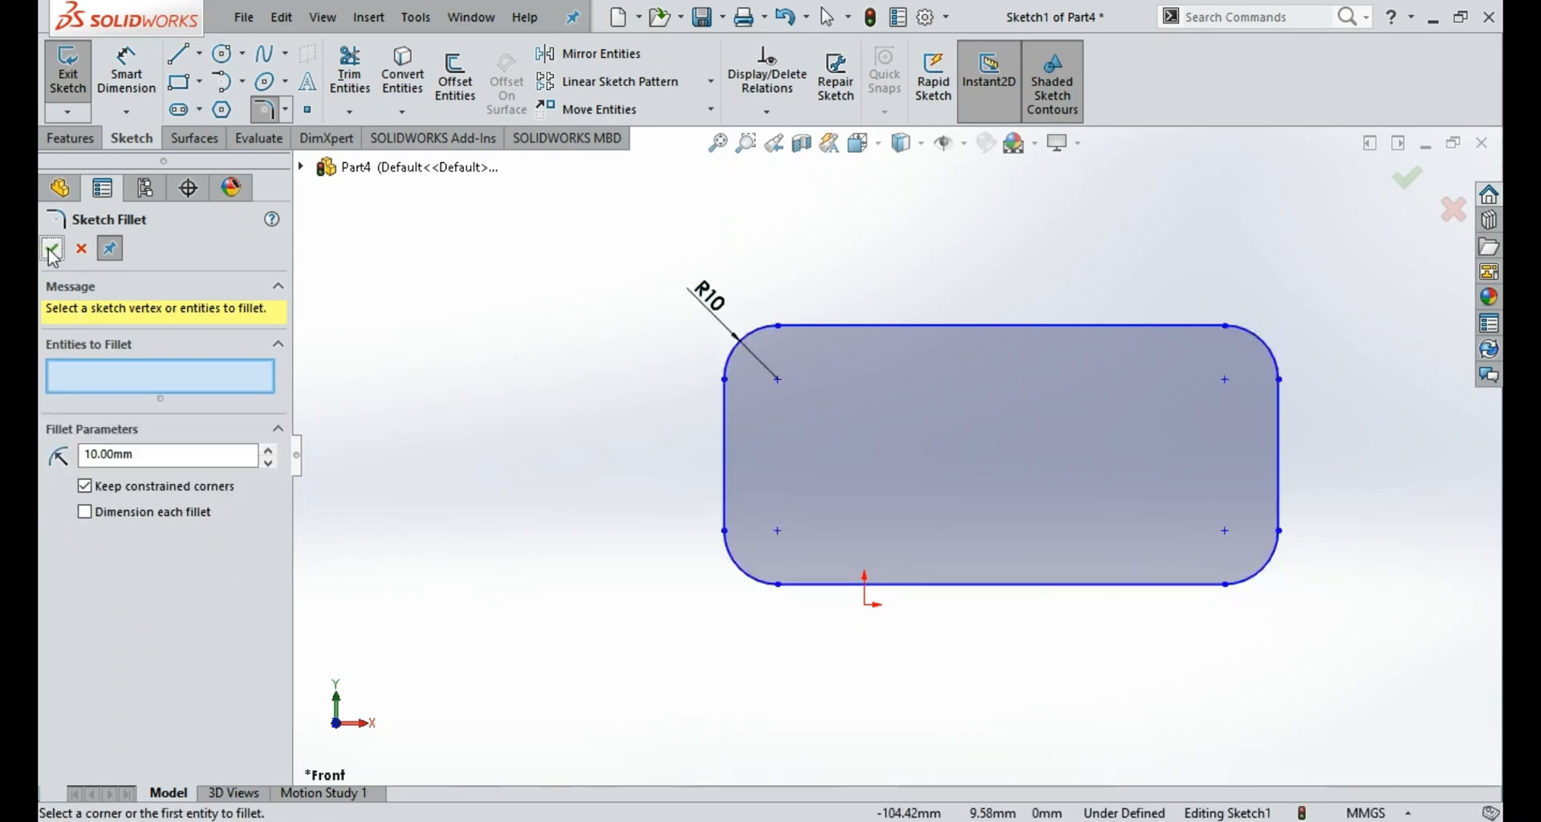
Step: Draw a six-sided polygon with an inscribed circle about 52 mm in diameter, above and to the left of the rectangle
{"action": "key", "text": "f"}
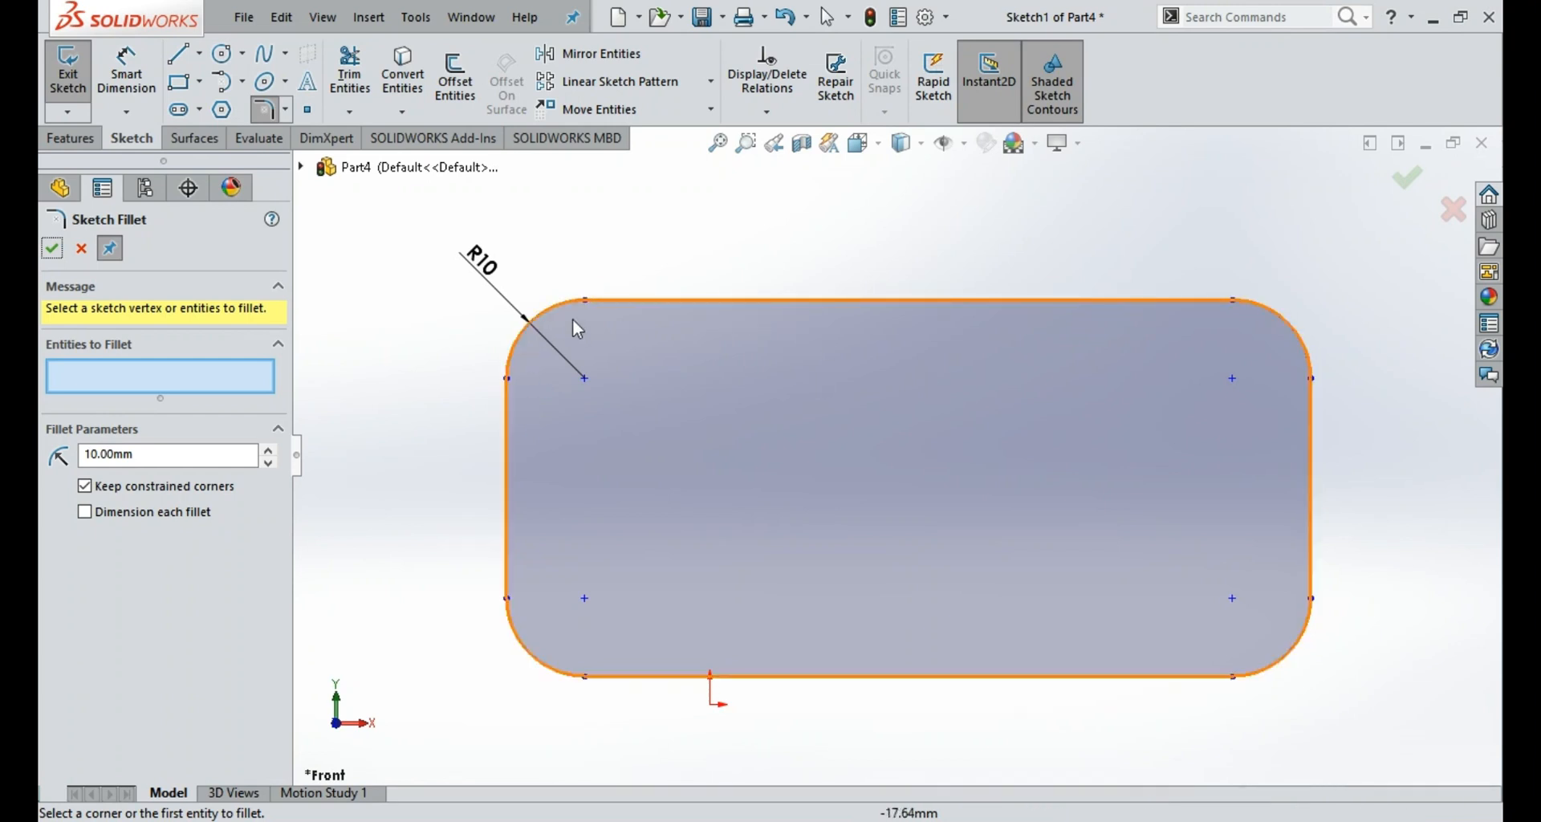
{"action": "scroll", "coordinate": [666, 357], "scroll_direction": "up", "scroll_amount": 3}
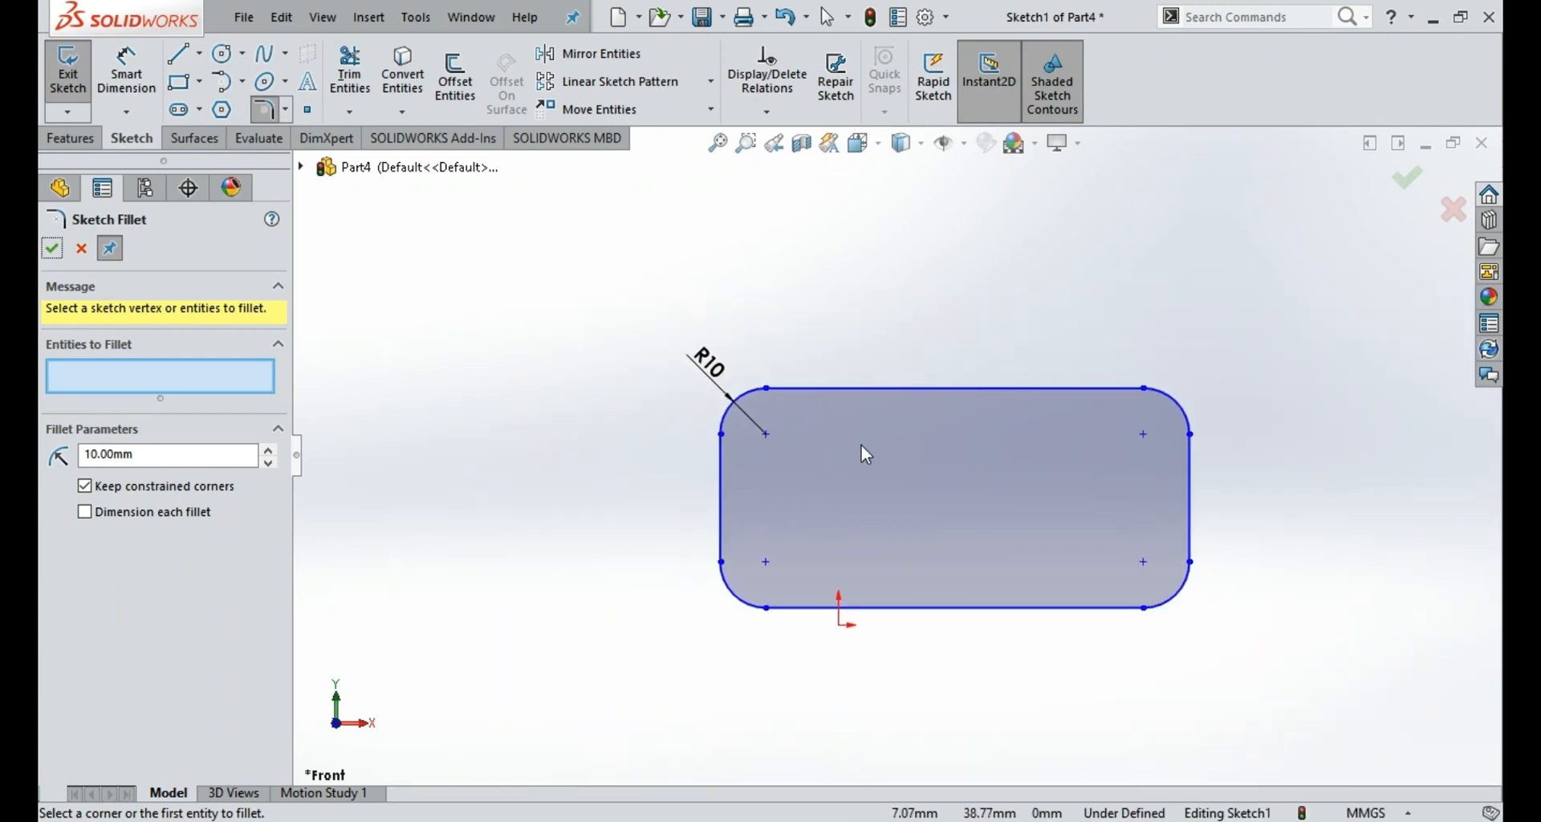
{"action": "left_click", "coordinate": [223, 110]}
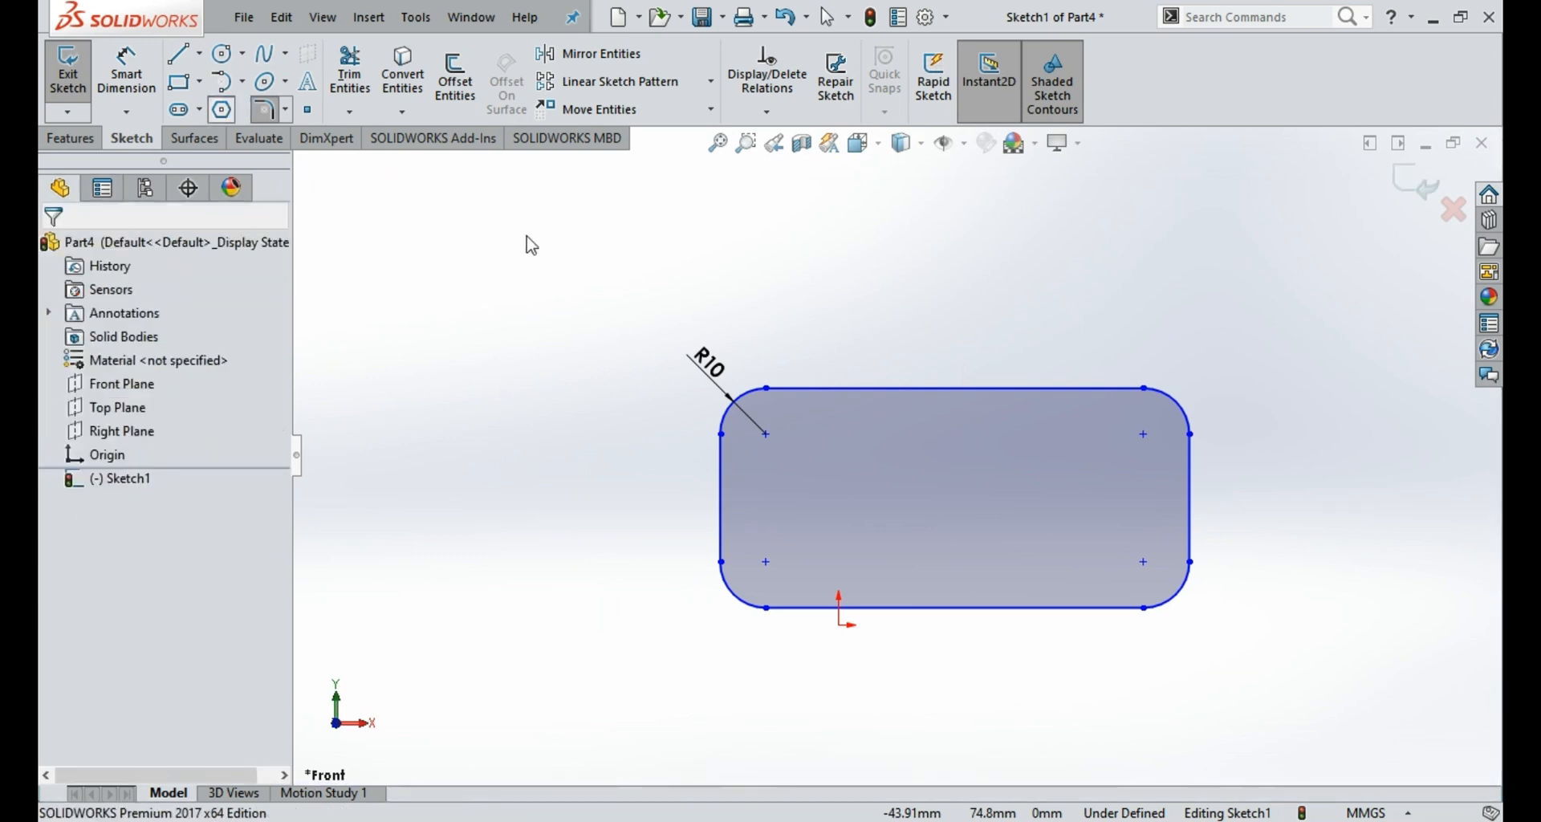
{"action": "left_click", "coordinate": [541, 258]}
{"action": "left_click", "coordinate": [678, 247]}
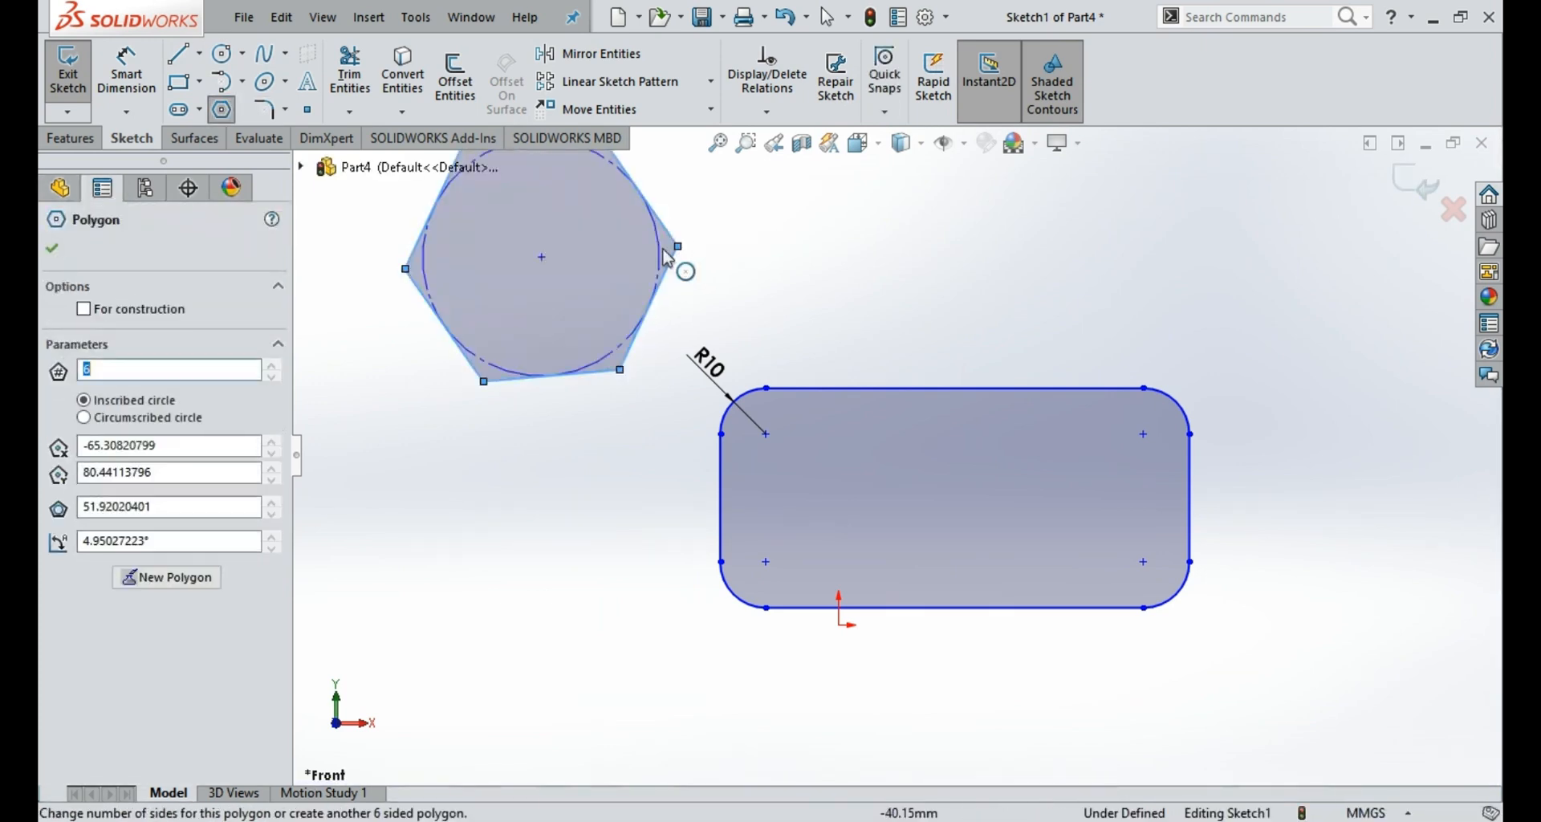
Step: Round all six corners of the polygon with 10 mm sketch fillets
{"action": "scroll", "coordinate": [660, 249], "scroll_direction": "up", "scroll_amount": 2}
{"action": "scroll", "coordinate": [654, 259], "scroll_direction": "down", "scroll_amount": 3}
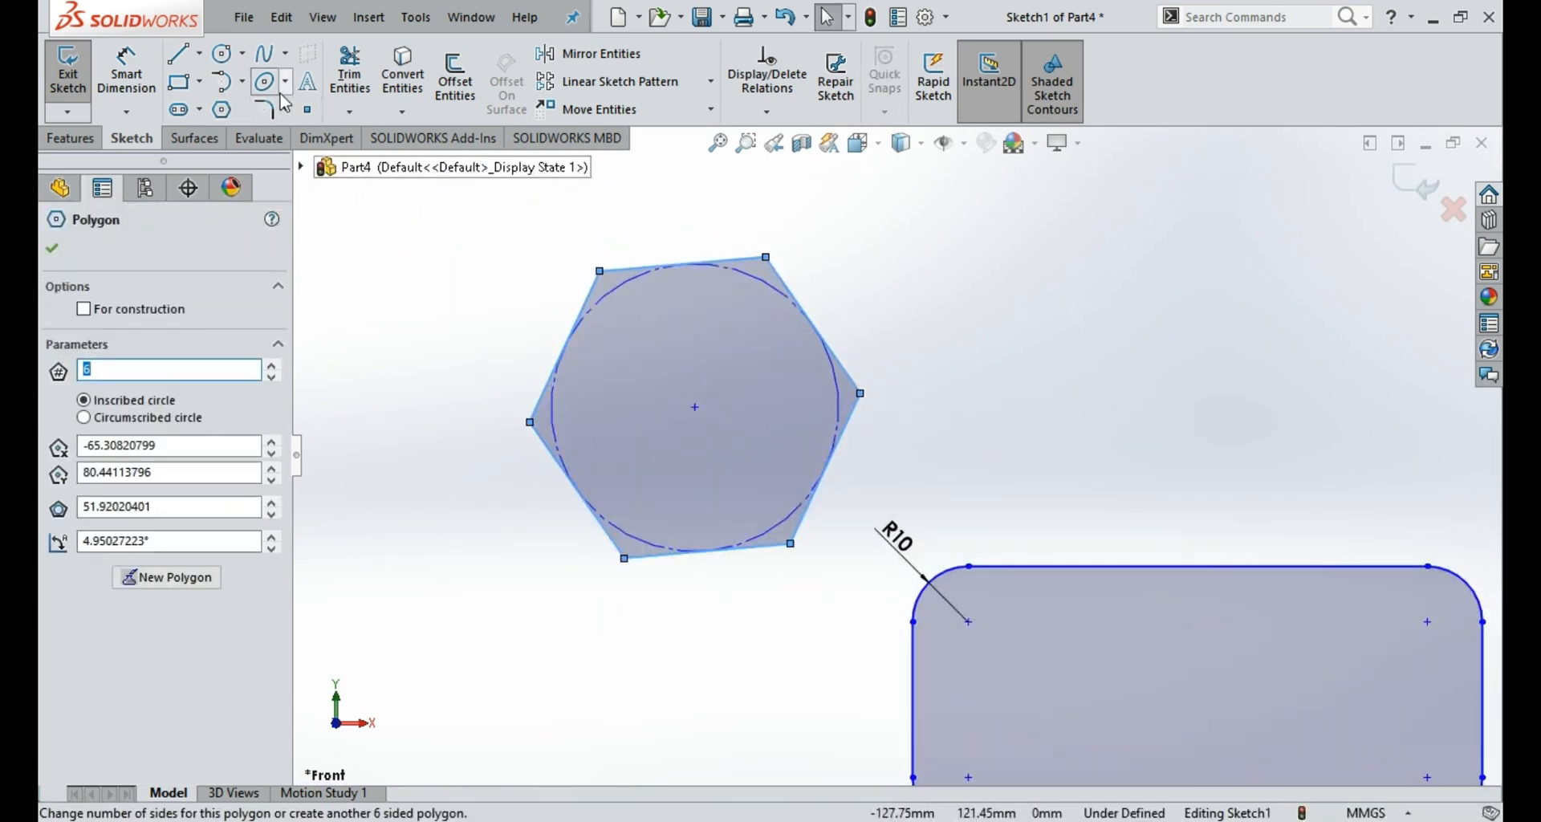
{"action": "left_click", "coordinate": [263, 109]}
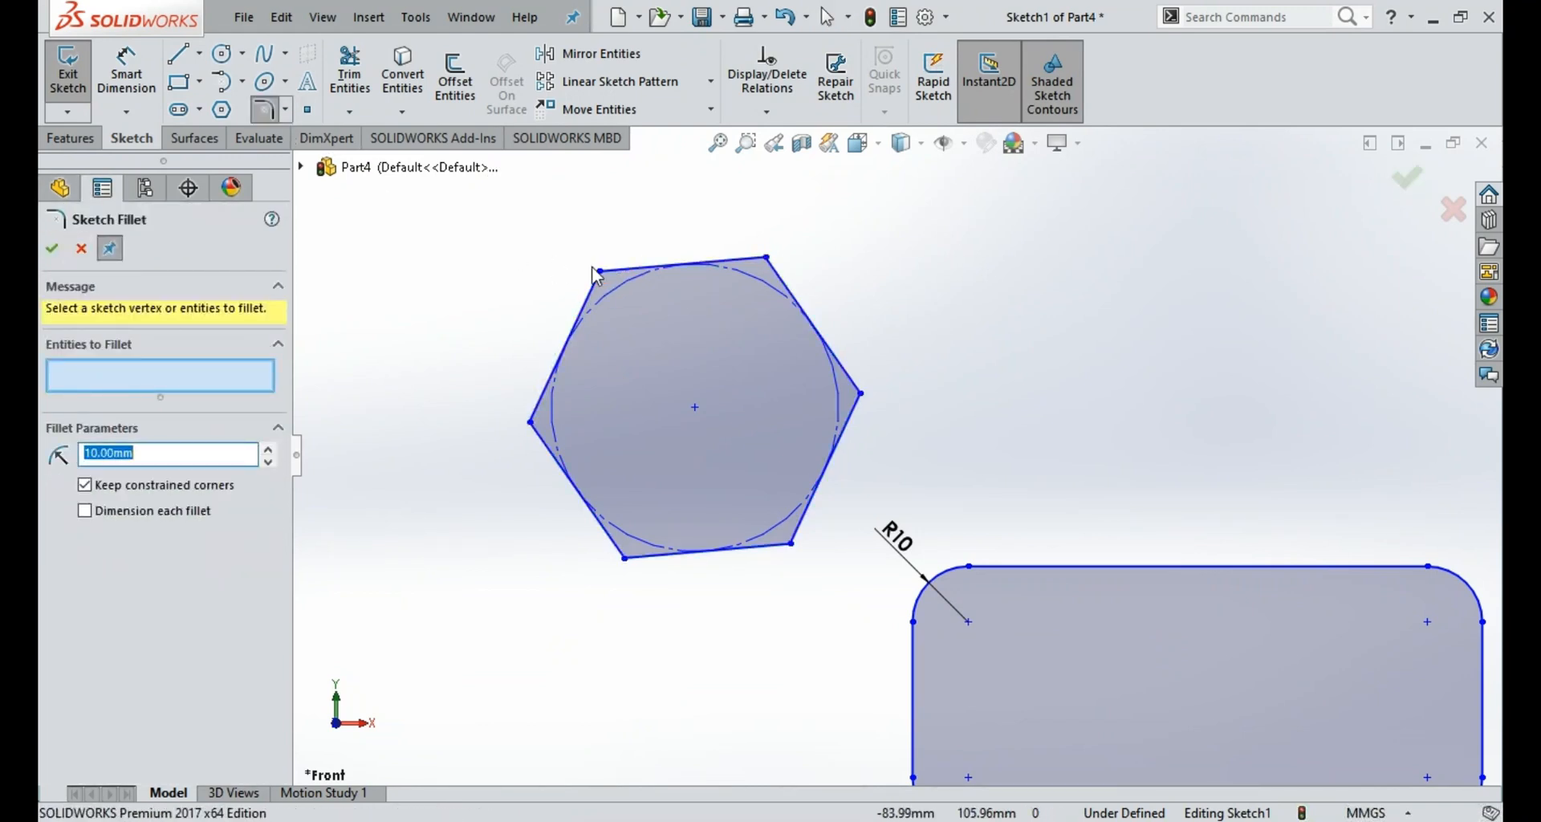
{"action": "scroll", "coordinate": [607, 280], "scroll_direction": "down", "scroll_amount": 2}
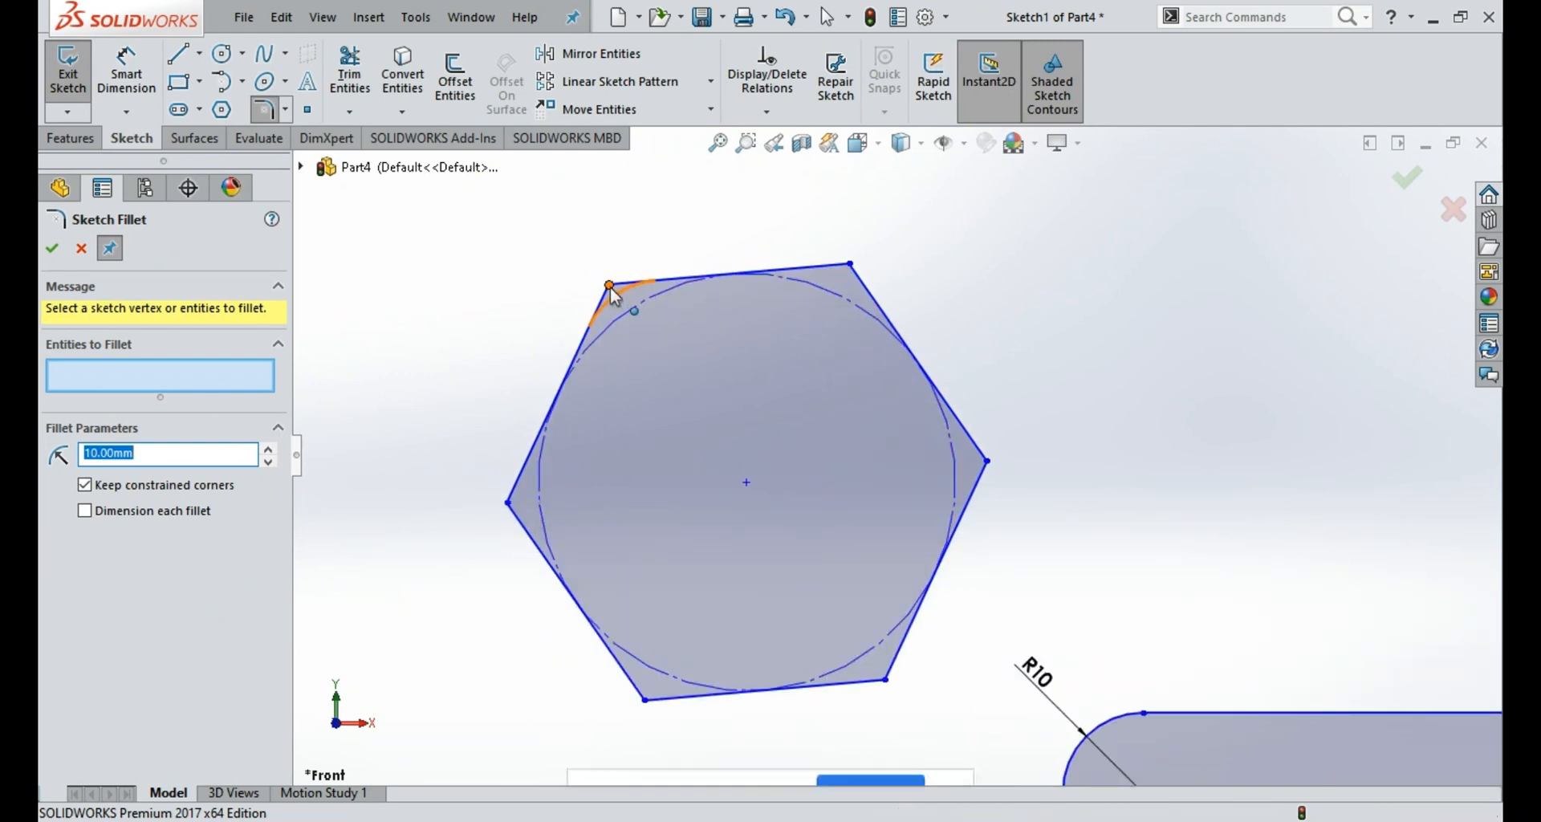
{"action": "left_click", "coordinate": [611, 290]}
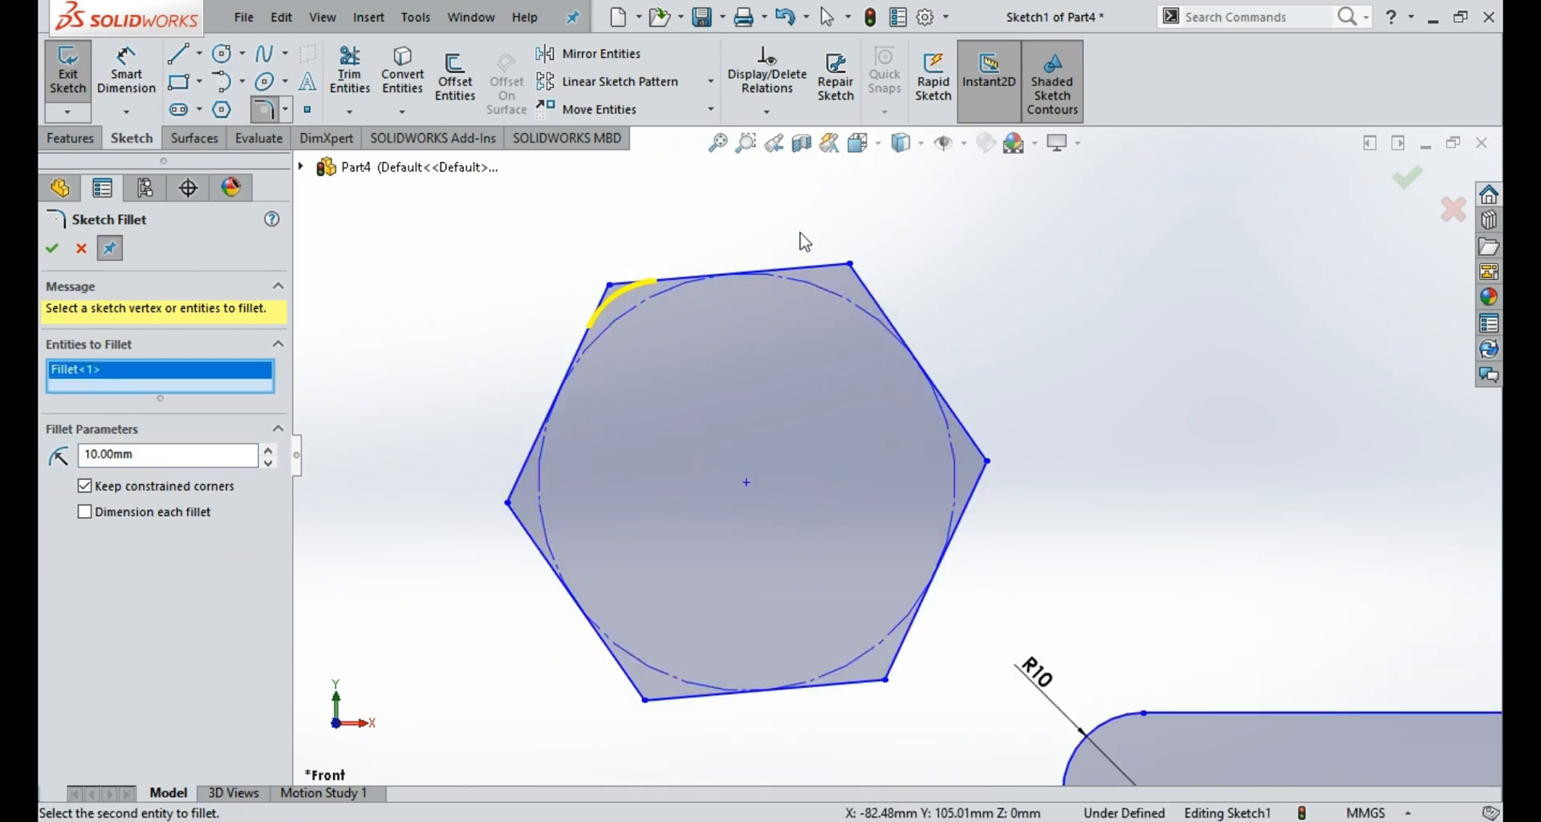
{"action": "left_click_drag", "start_coordinate": [800, 233], "coordinate": [1029, 746]}
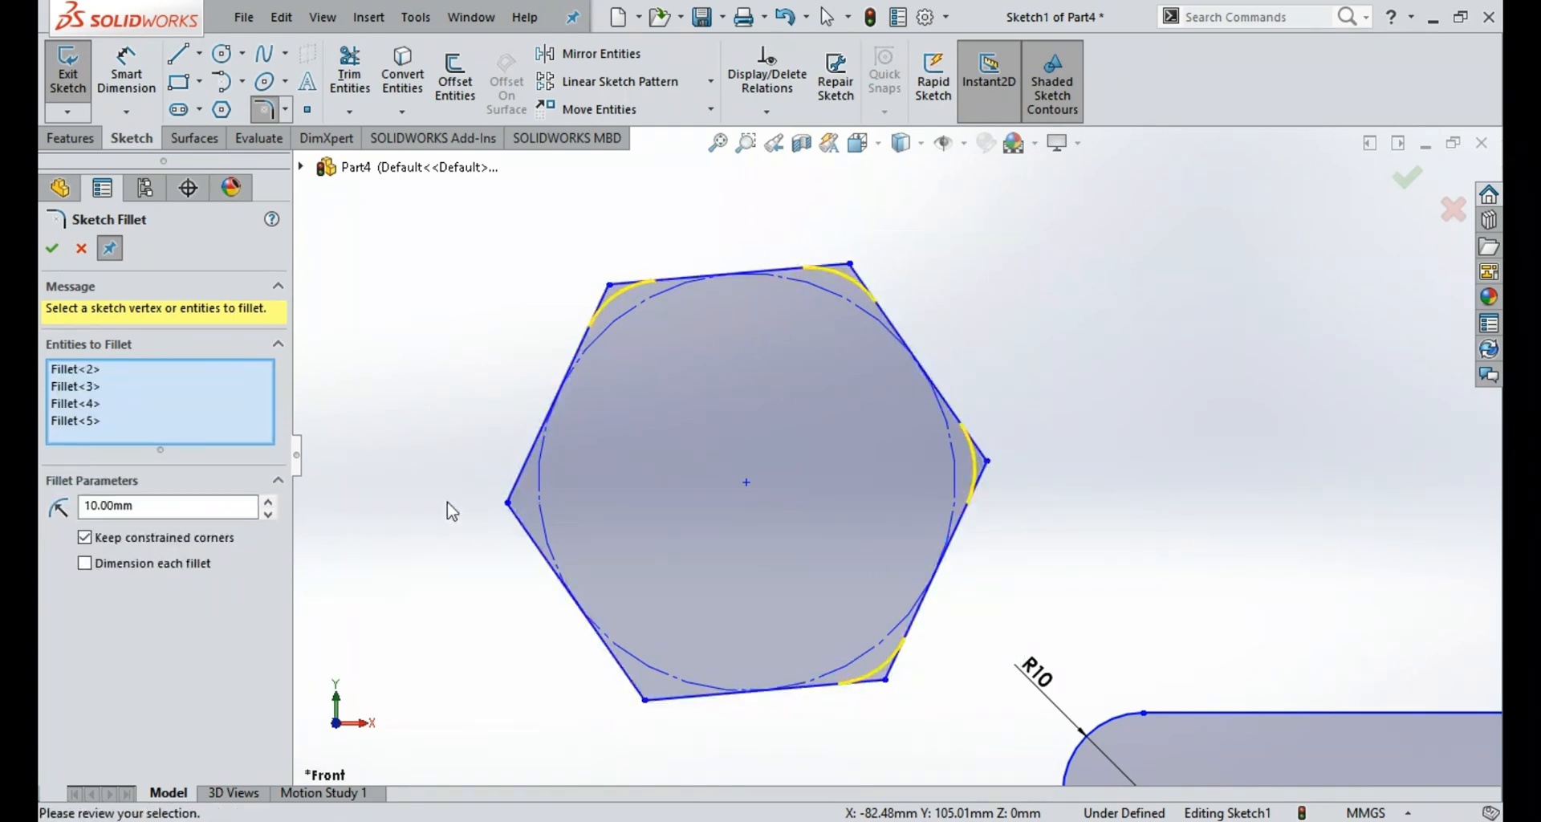
{"action": "left_click_drag", "start_coordinate": [460, 447], "coordinate": [718, 747]}
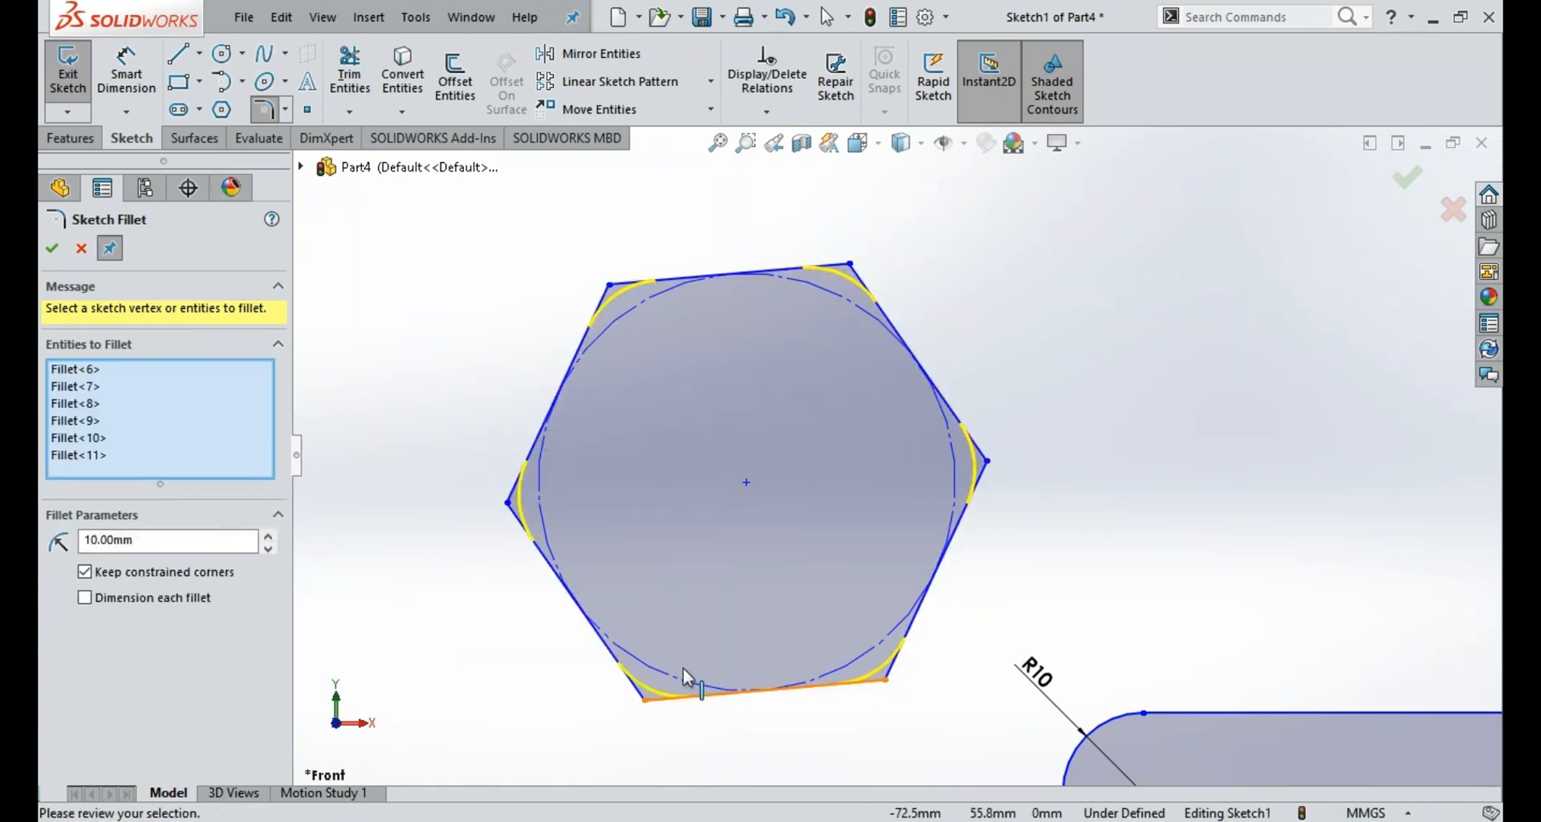
{"action": "left_click", "coordinate": [52, 247]}
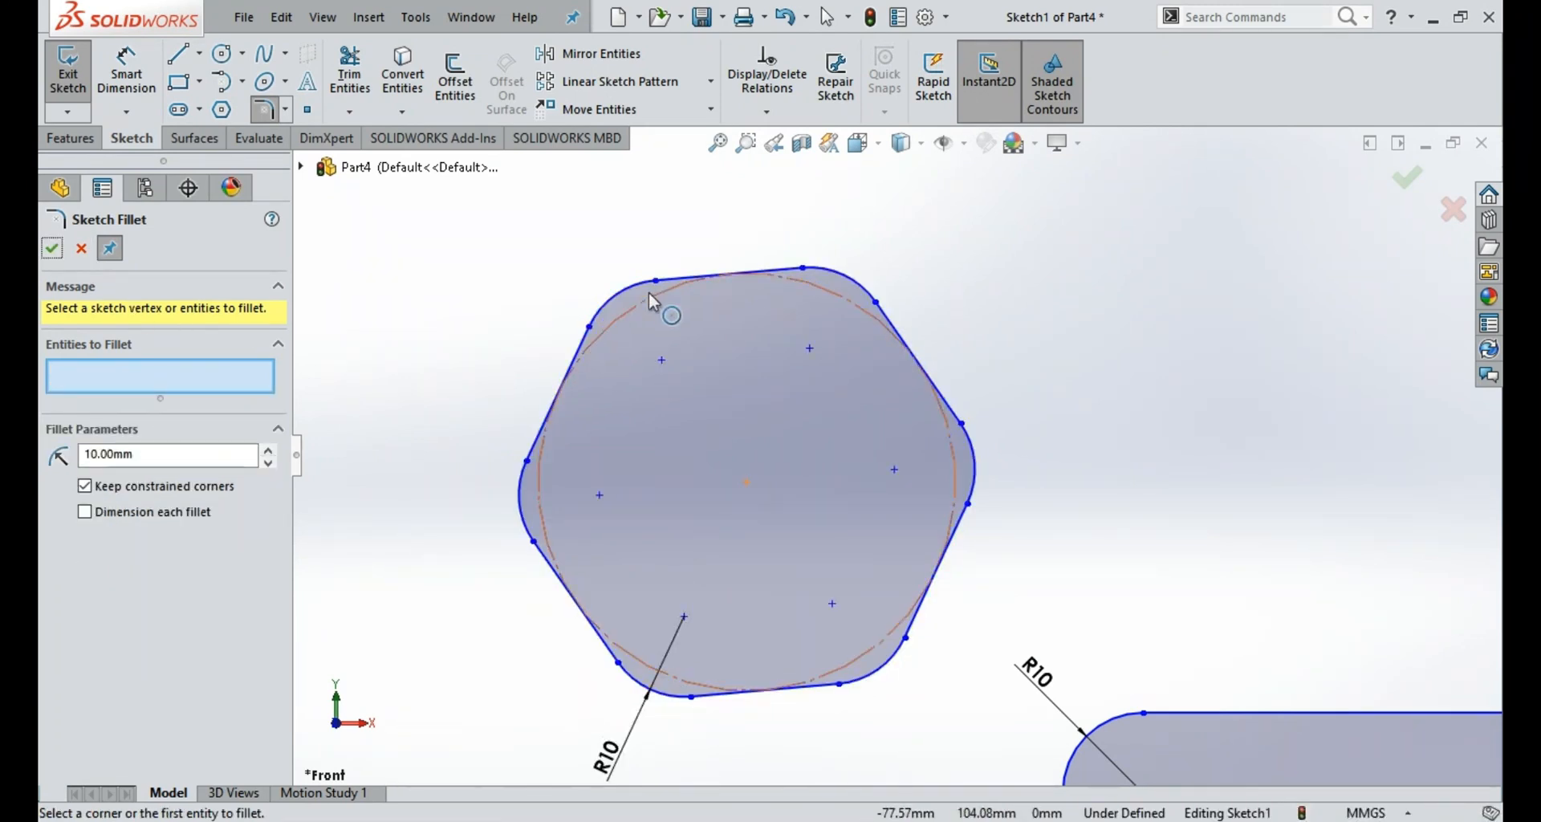
{"action": "scroll", "coordinate": [996, 353], "scroll_direction": "down", "scroll_amount": 3}
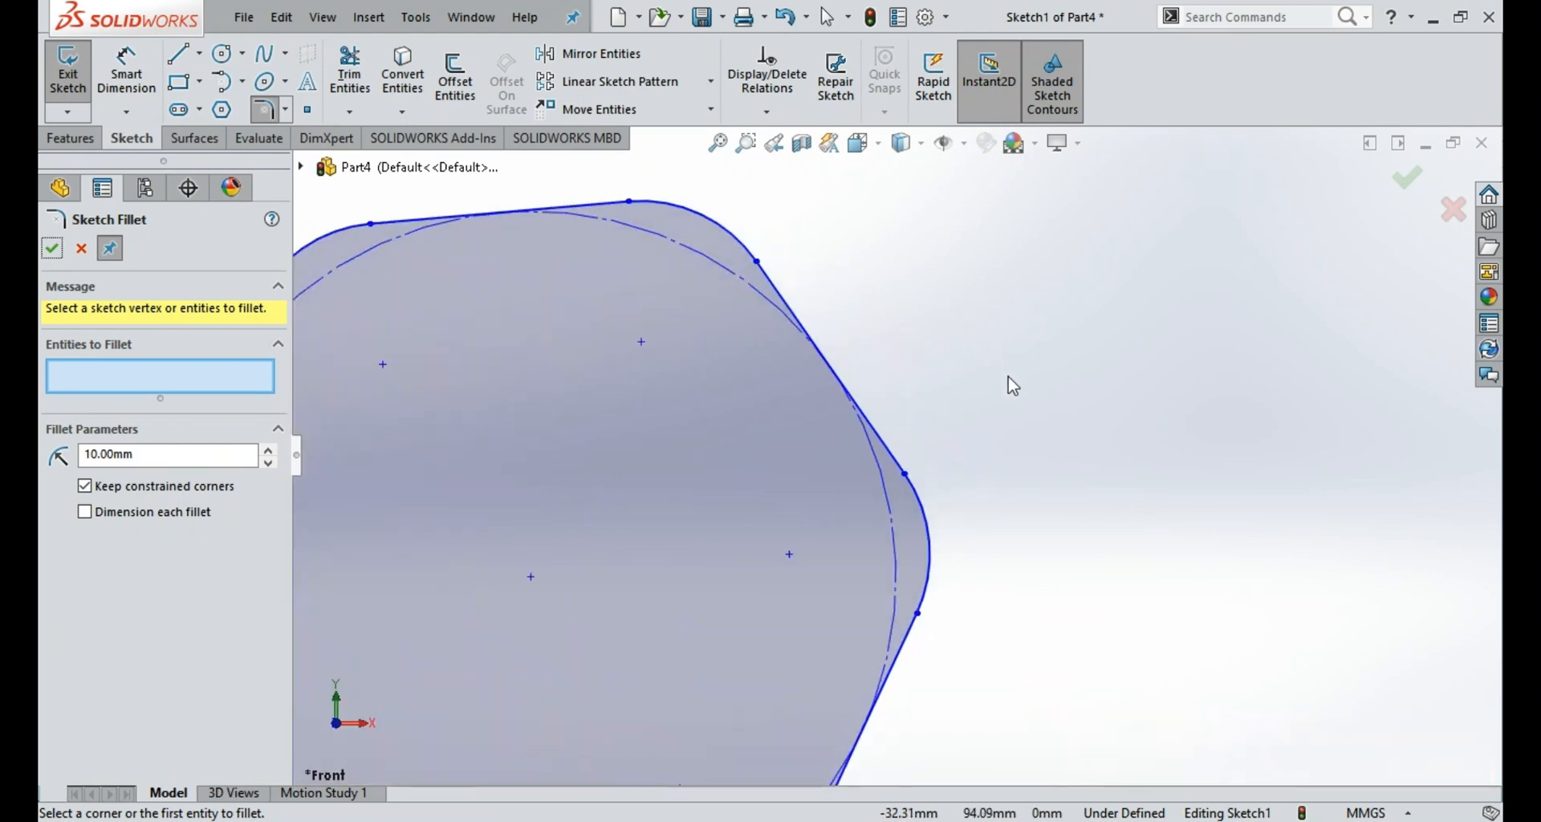
{"action": "scroll", "coordinate": [947, 395], "scroll_direction": "up", "scroll_amount": 4}
{"action": "scroll", "coordinate": [1197, 754], "scroll_direction": "up", "scroll_amount": 4}
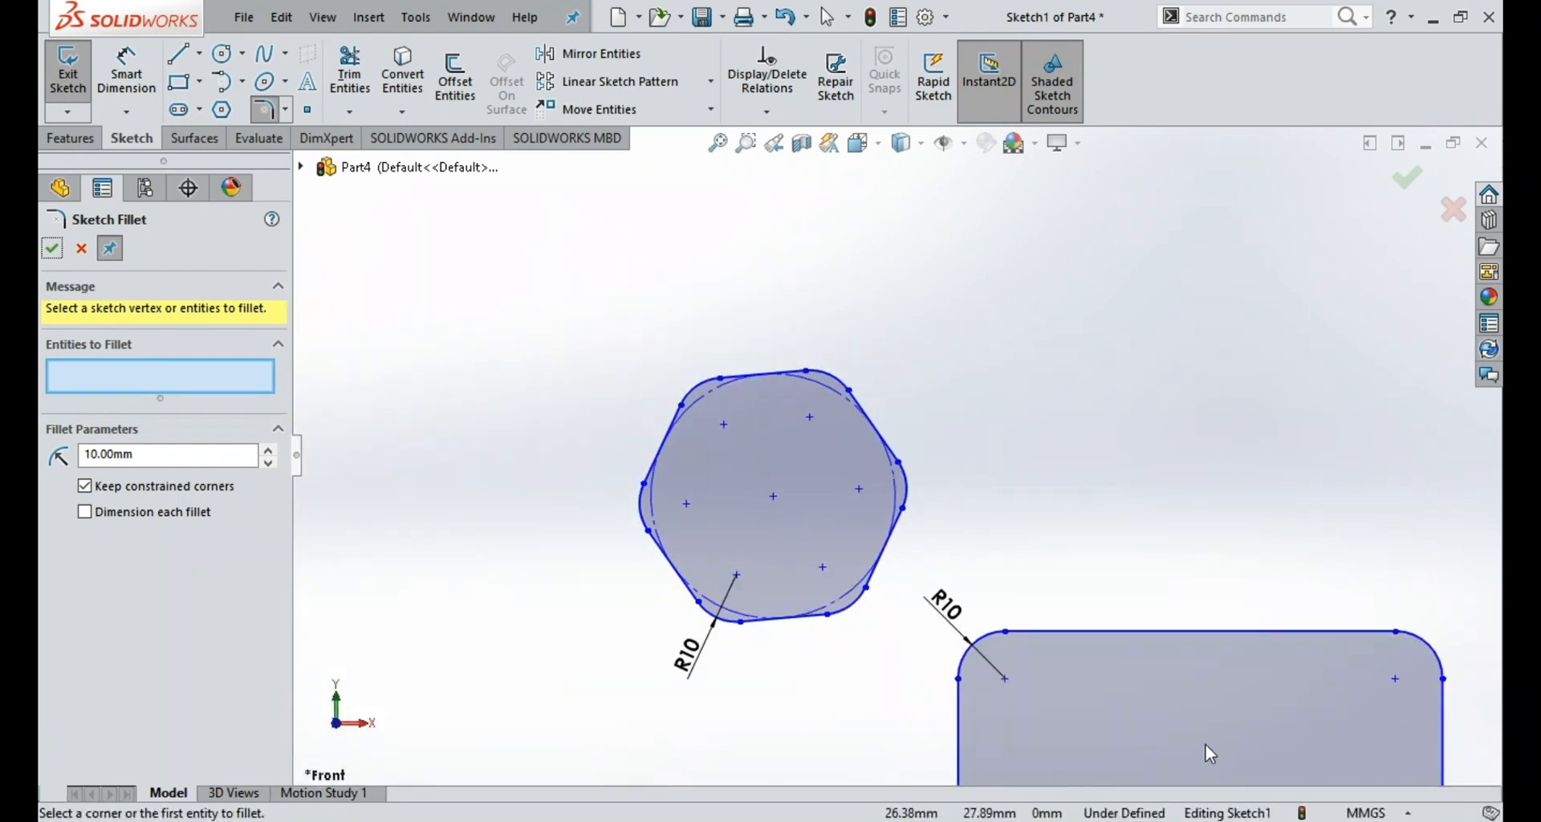
{"action": "scroll", "coordinate": [1188, 741], "scroll_direction": "down", "scroll_amount": 3}
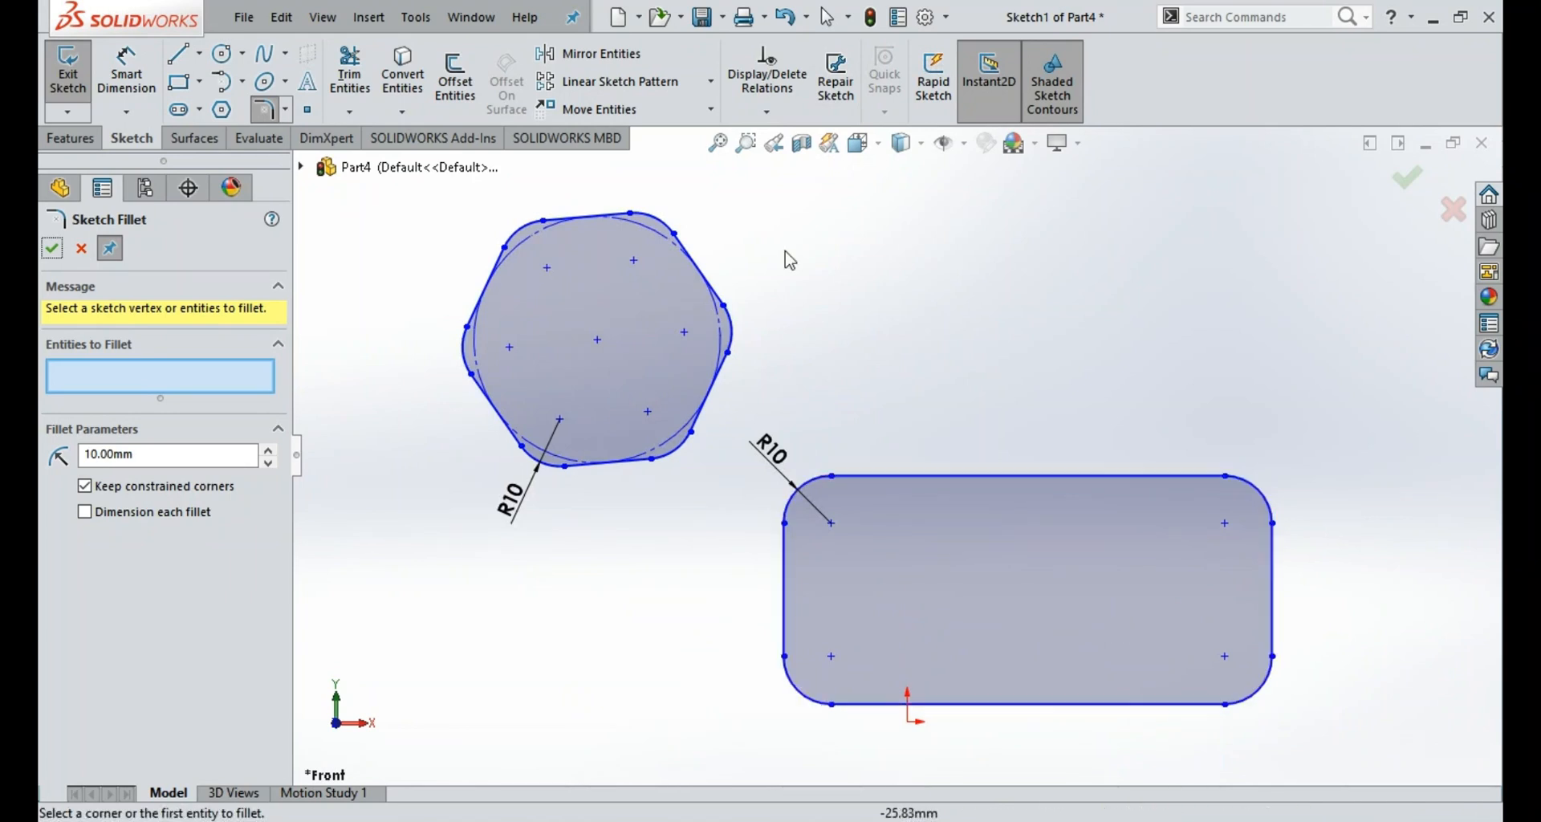
Step: Draw an open U-shaped profile above the rectangle from three lines, with vertical sides about 22 mm and a horizontal base about 31 mm
{"action": "left_click", "coordinate": [178, 53]}
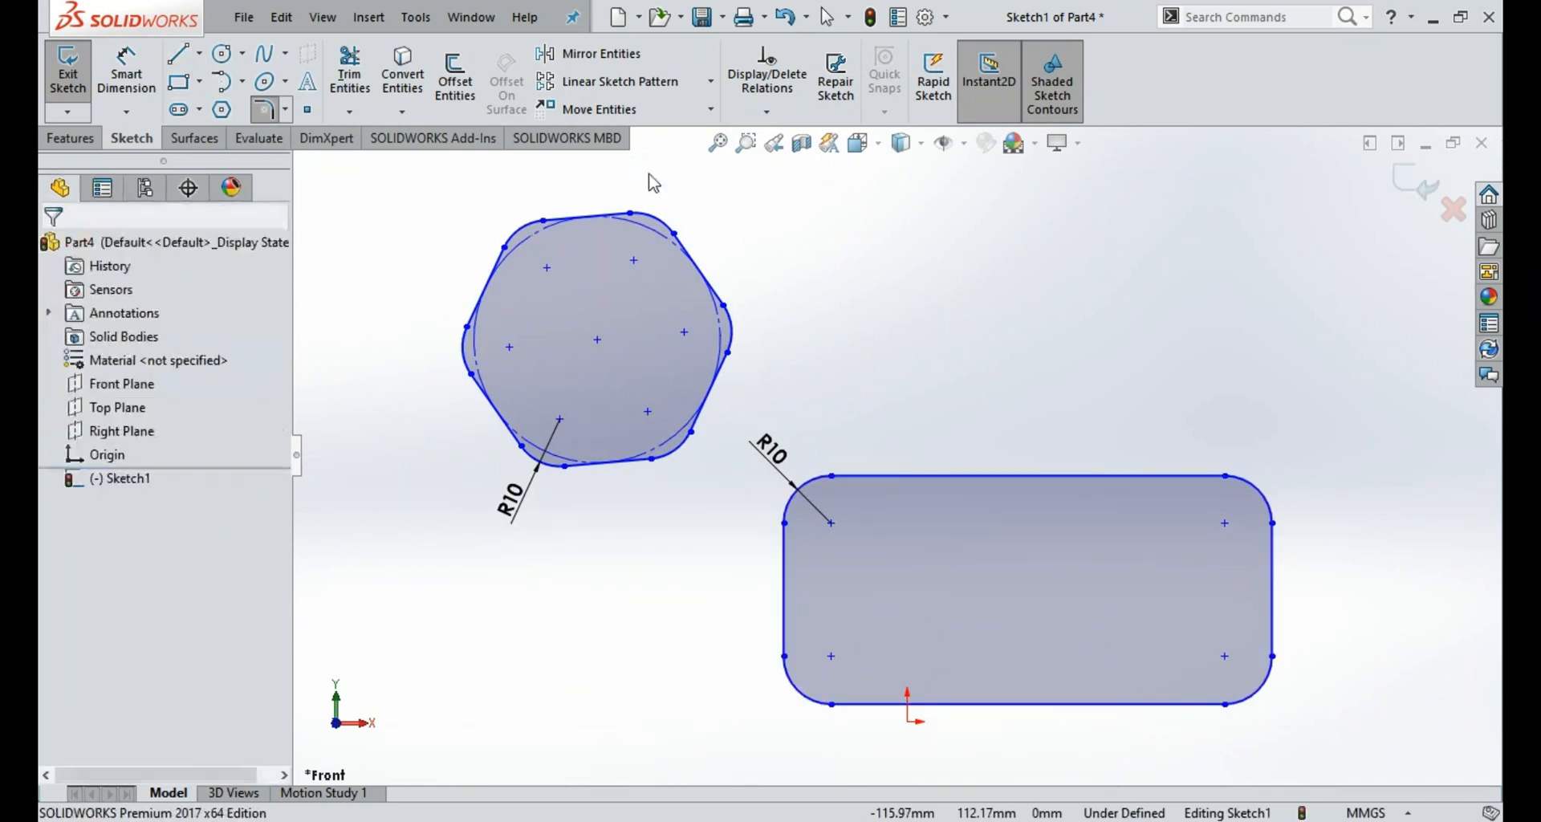
{"action": "left_click", "coordinate": [895, 248]}
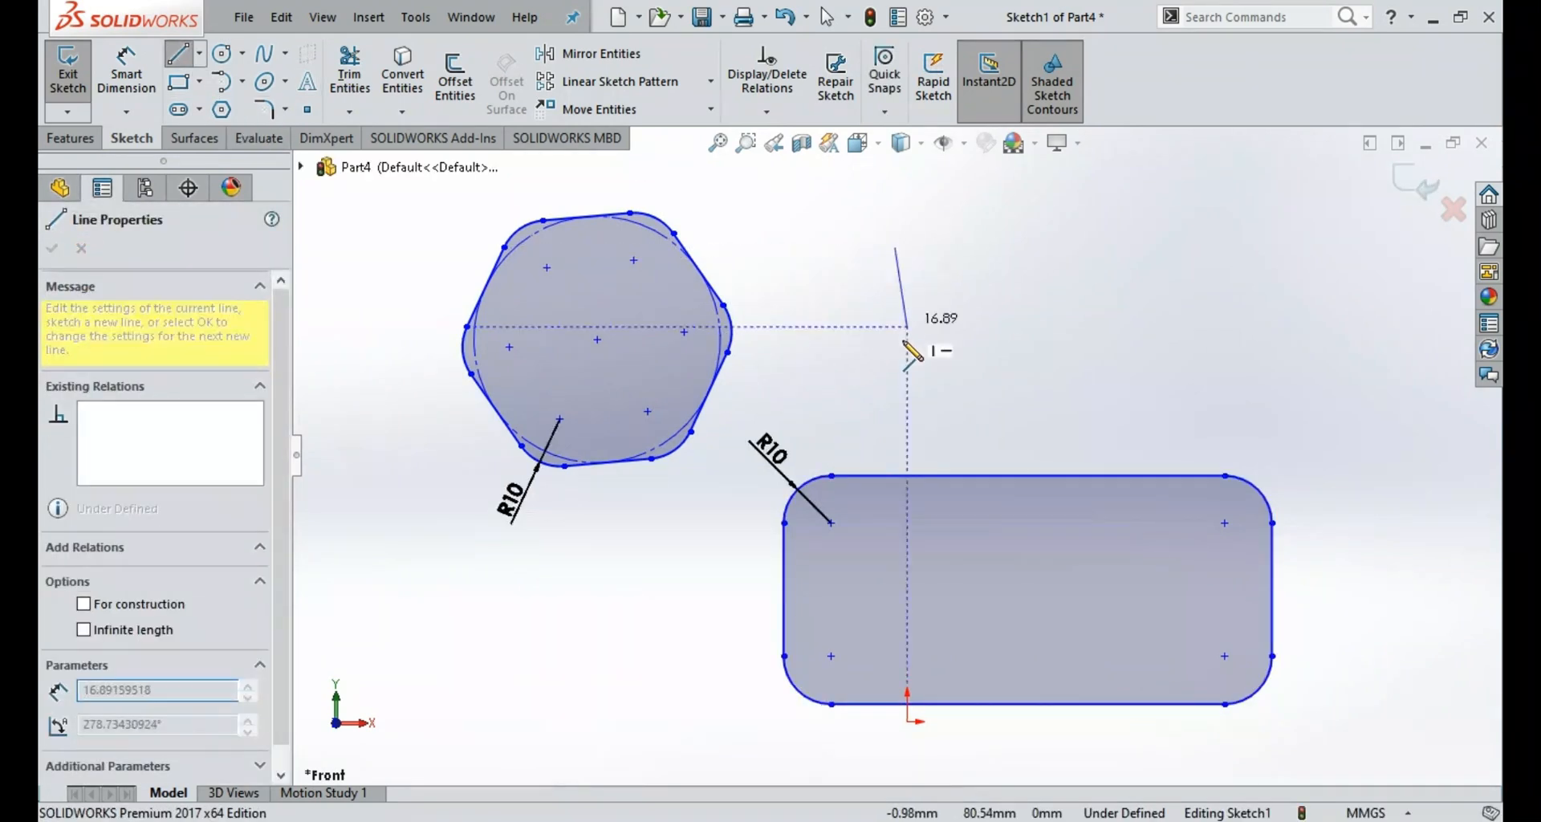
{"action": "double_click", "coordinate": [896, 353]}
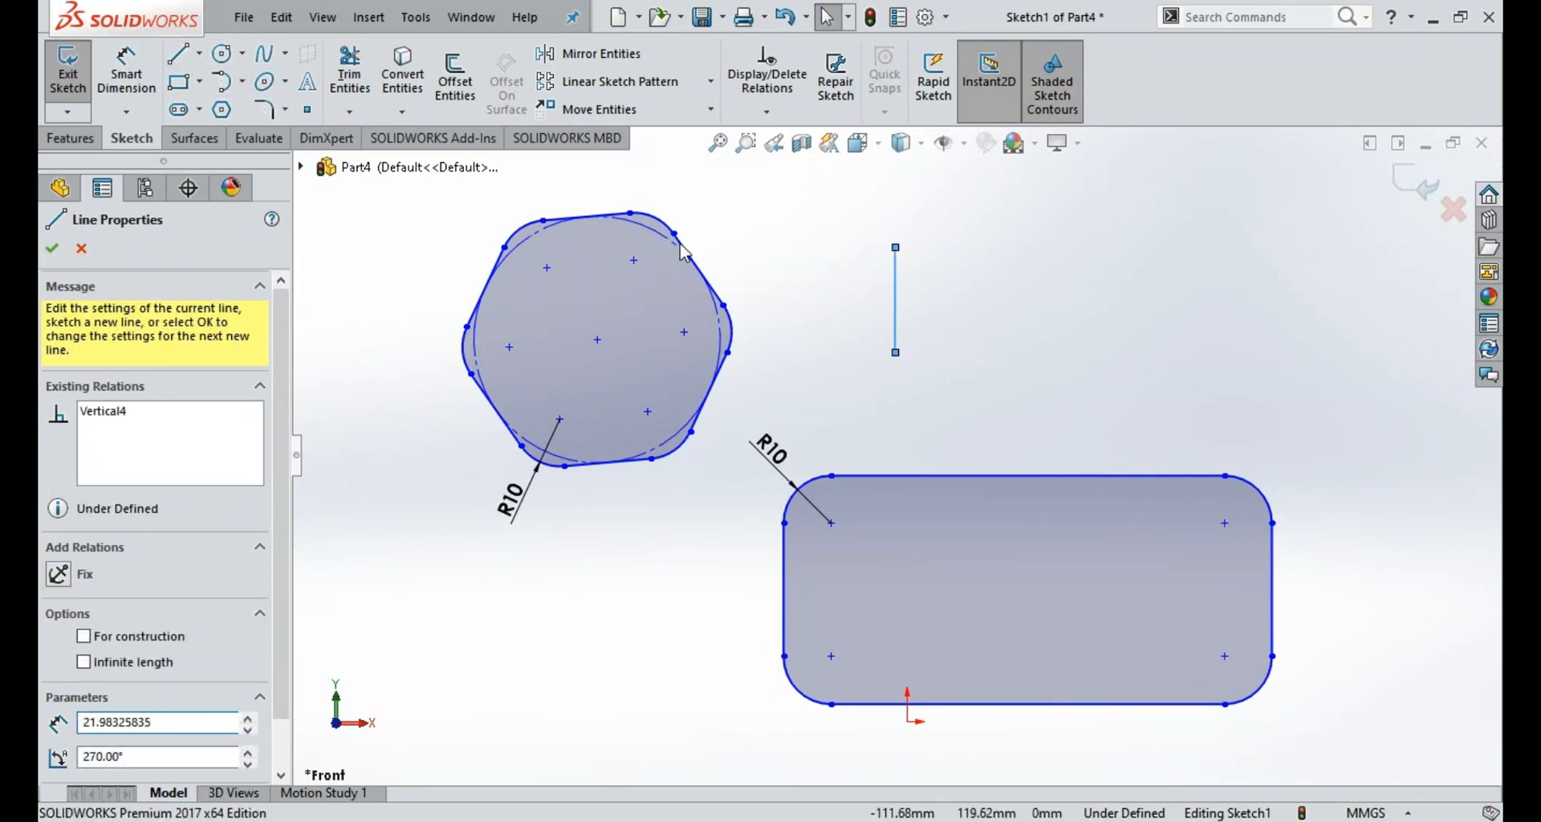
{"action": "left_click", "coordinate": [178, 53]}
{"action": "left_click", "coordinate": [895, 353]}
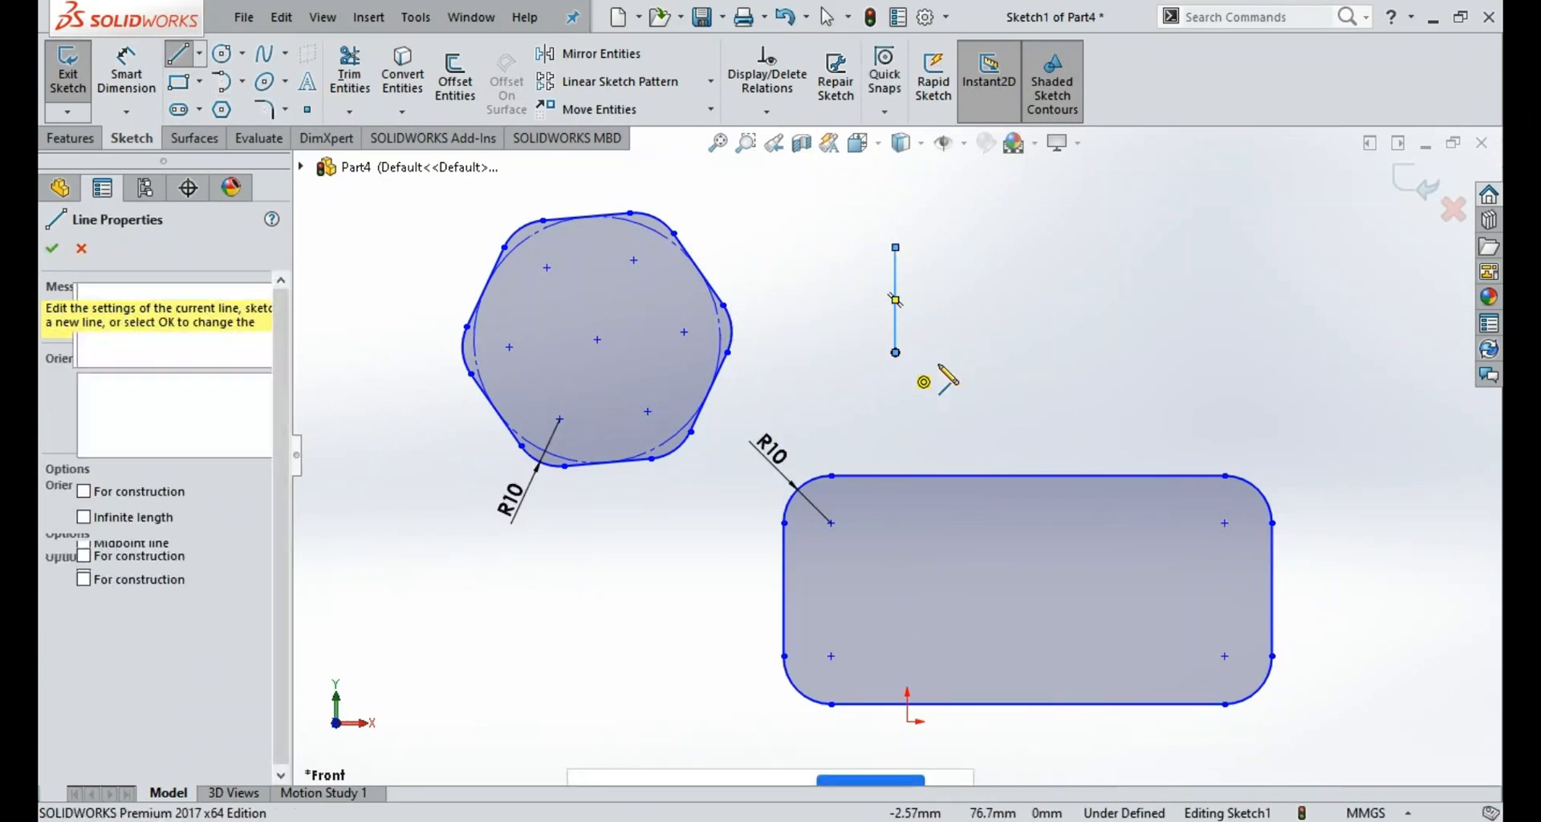
{"action": "double_click", "coordinate": [1041, 352]}
{"action": "key", "text": "Escape"}
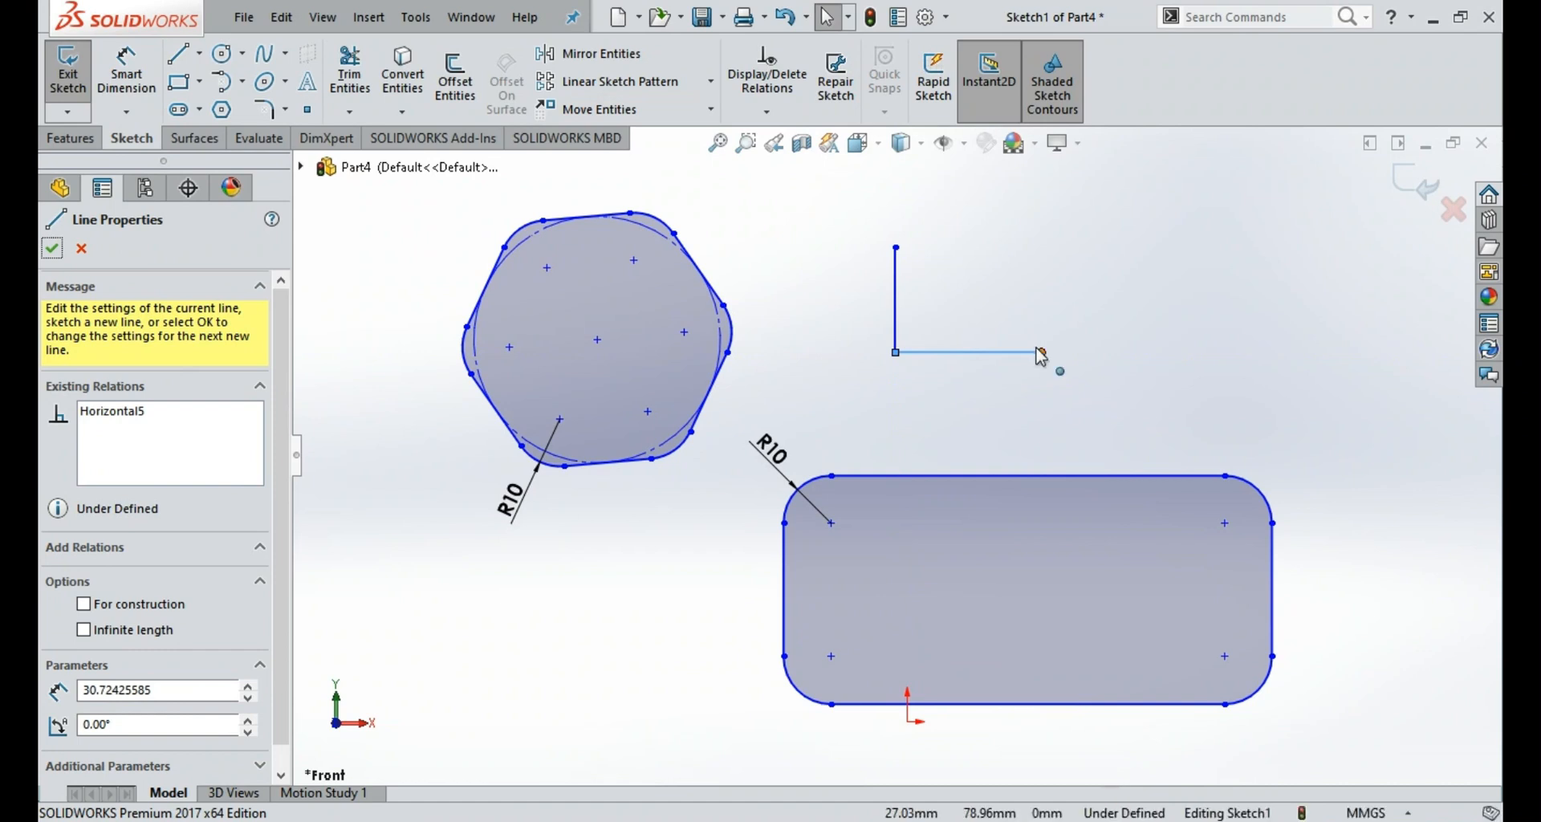
{"action": "left_click", "coordinate": [179, 54]}
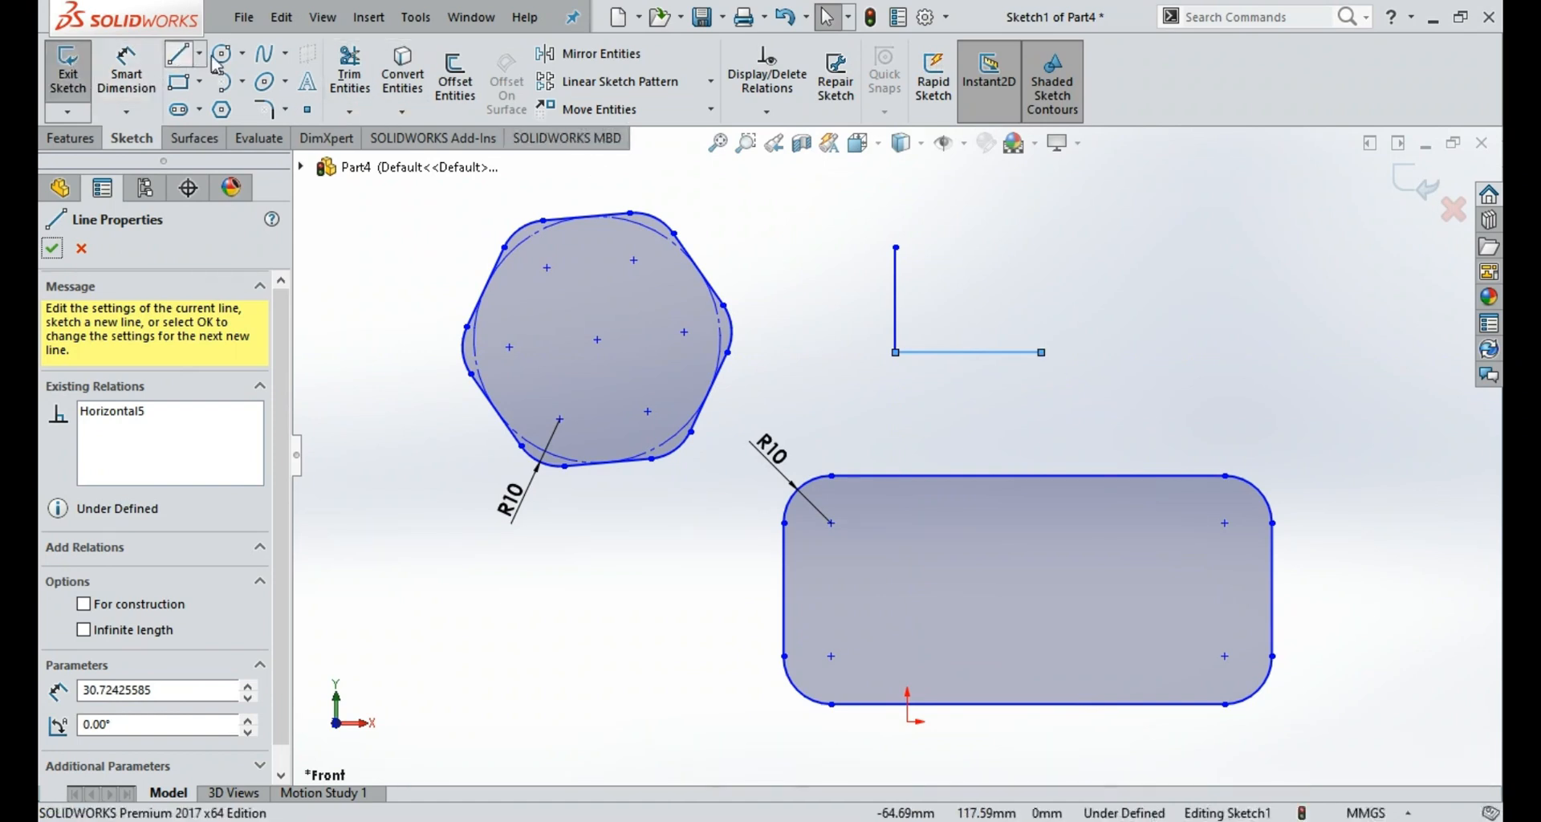
{"action": "left_click", "coordinate": [1042, 353]}
{"action": "left_click", "coordinate": [1044, 249]}
{"action": "key", "text": "Escape"}
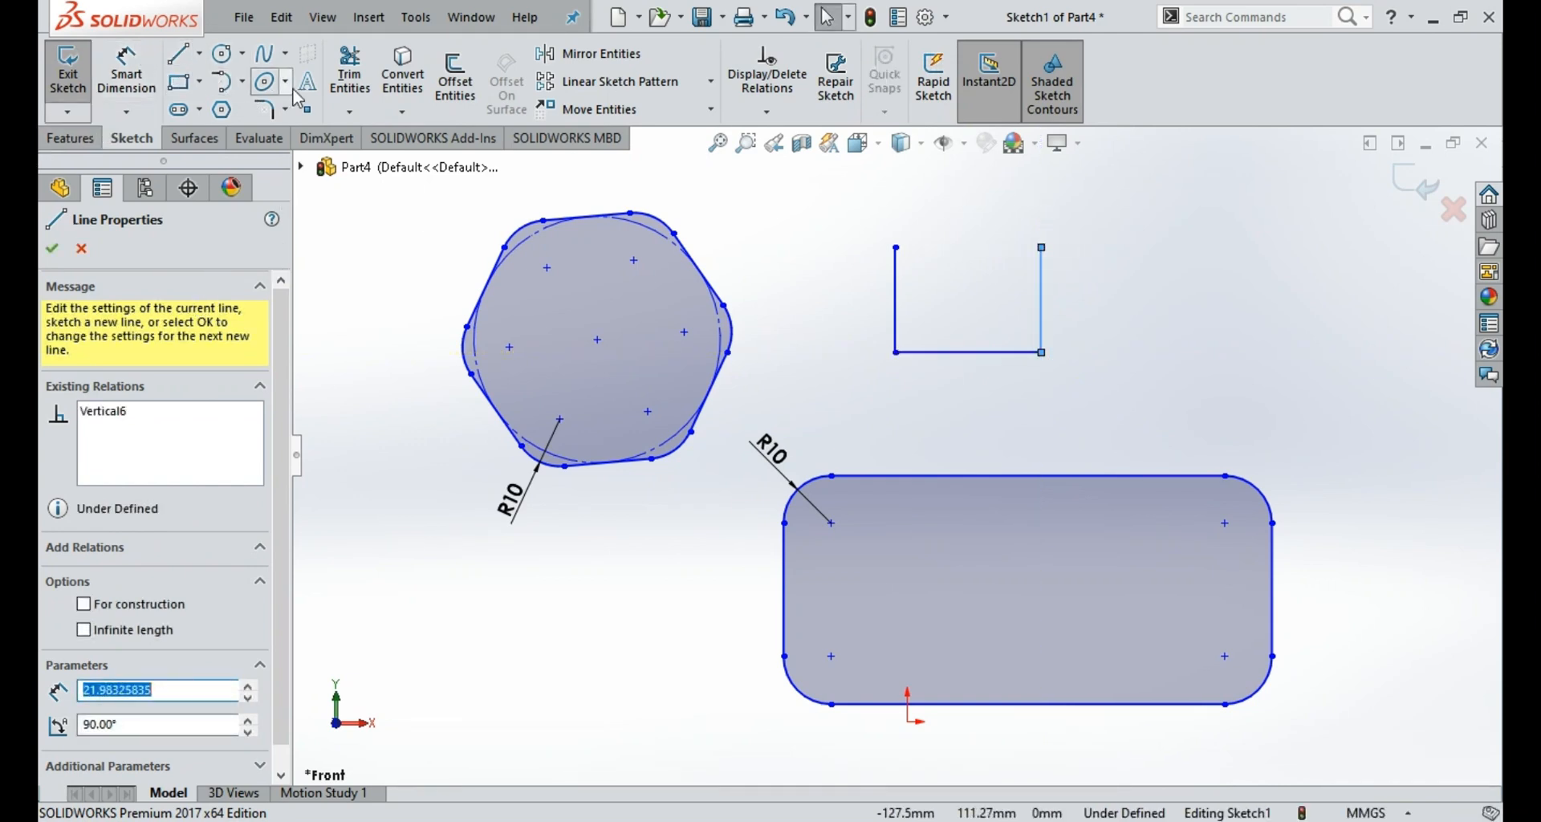
Step: Round both lower corners of the U-shaped profile with 5 mm sketch fillets
{"action": "left_click", "coordinate": [567, 208]}
{"action": "key", "text": "f"}
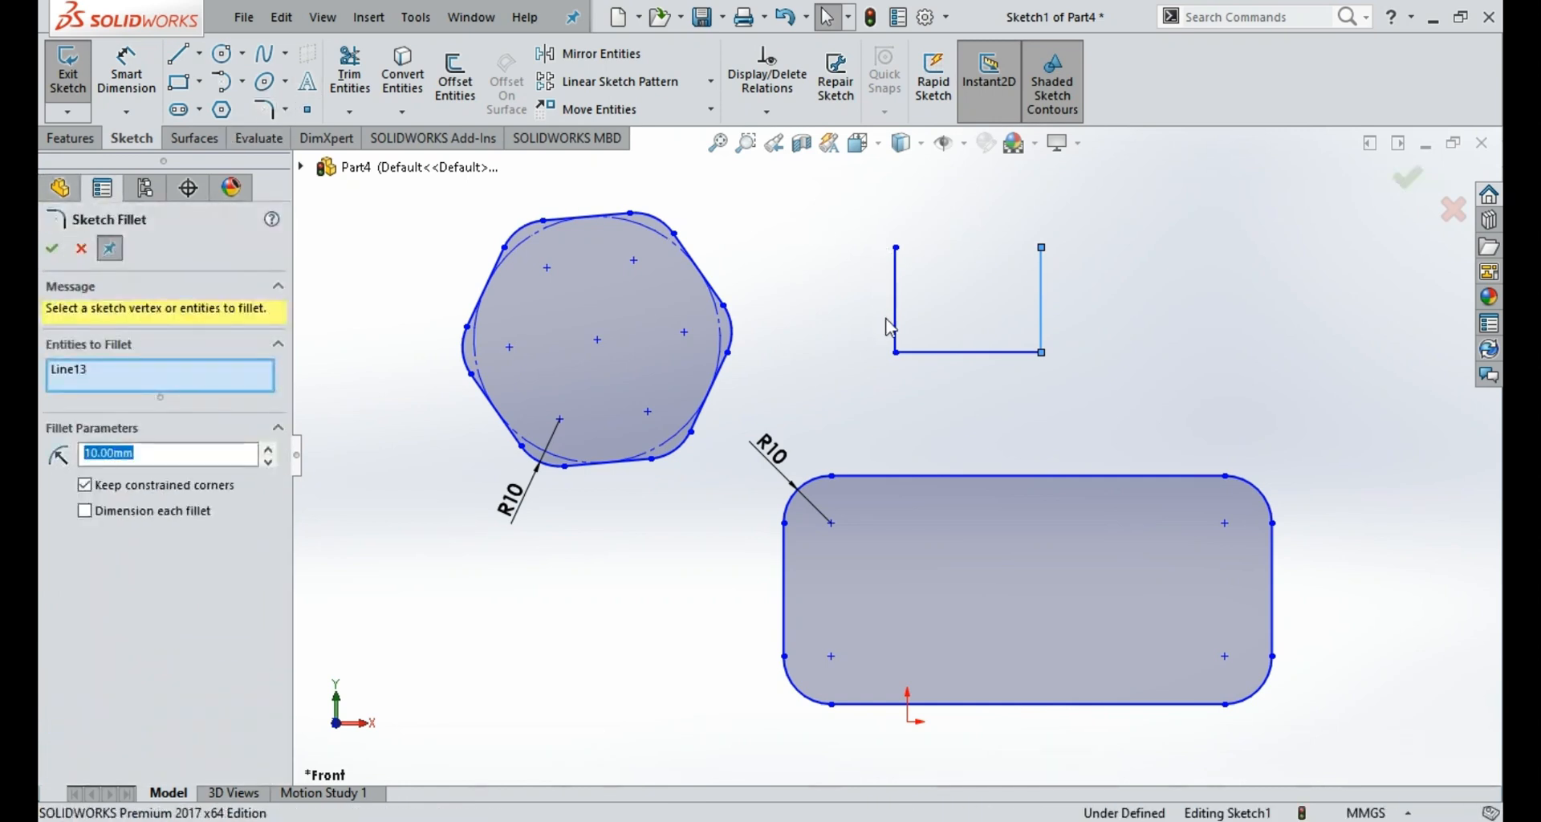
{"action": "left_click", "coordinate": [898, 347]}
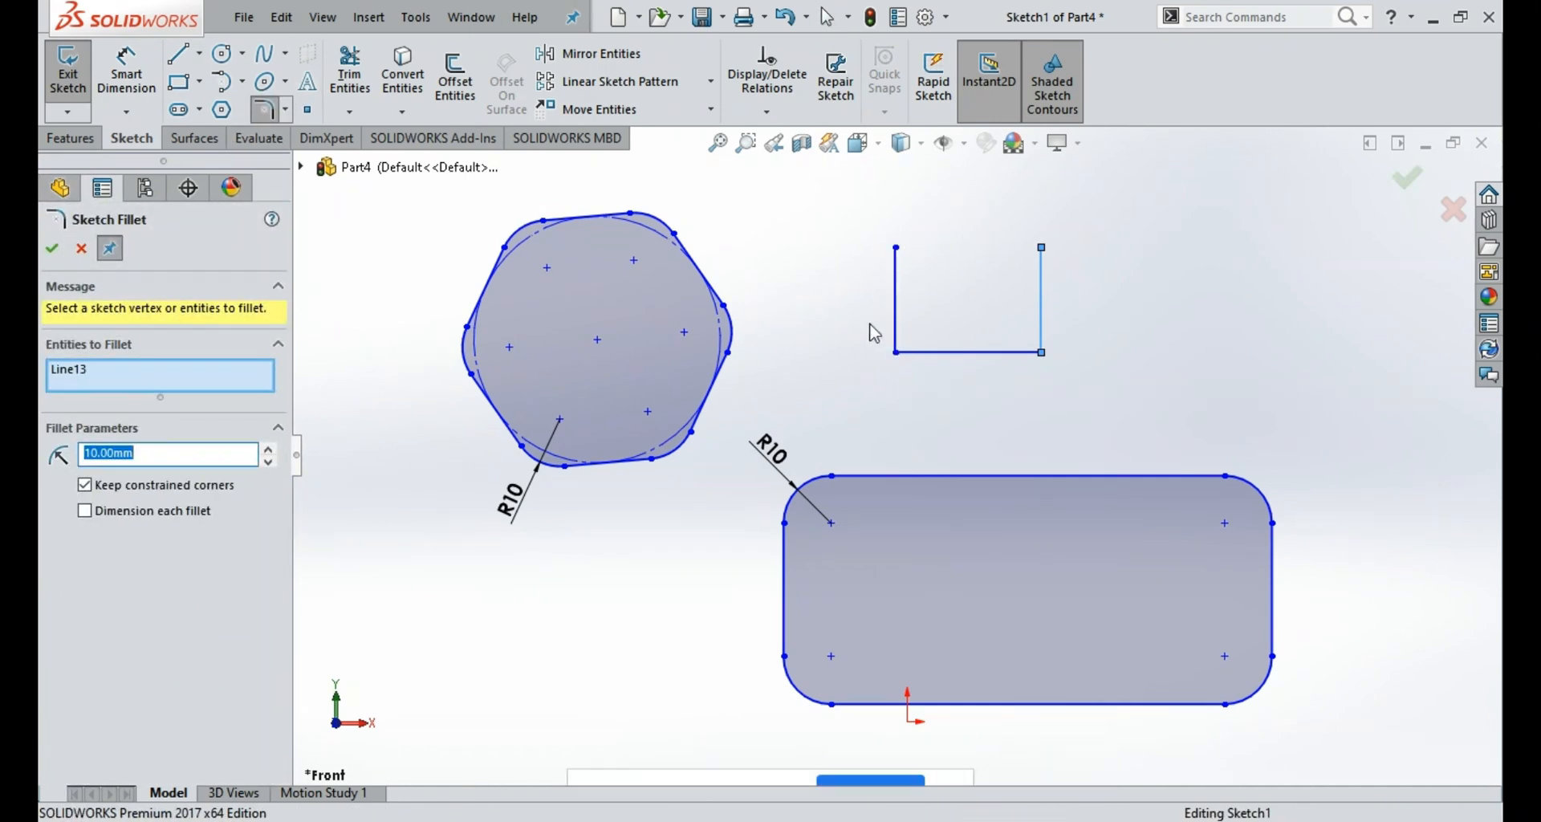
{"action": "left_click", "coordinate": [1042, 353]}
{"action": "left_click", "coordinate": [898, 353]}
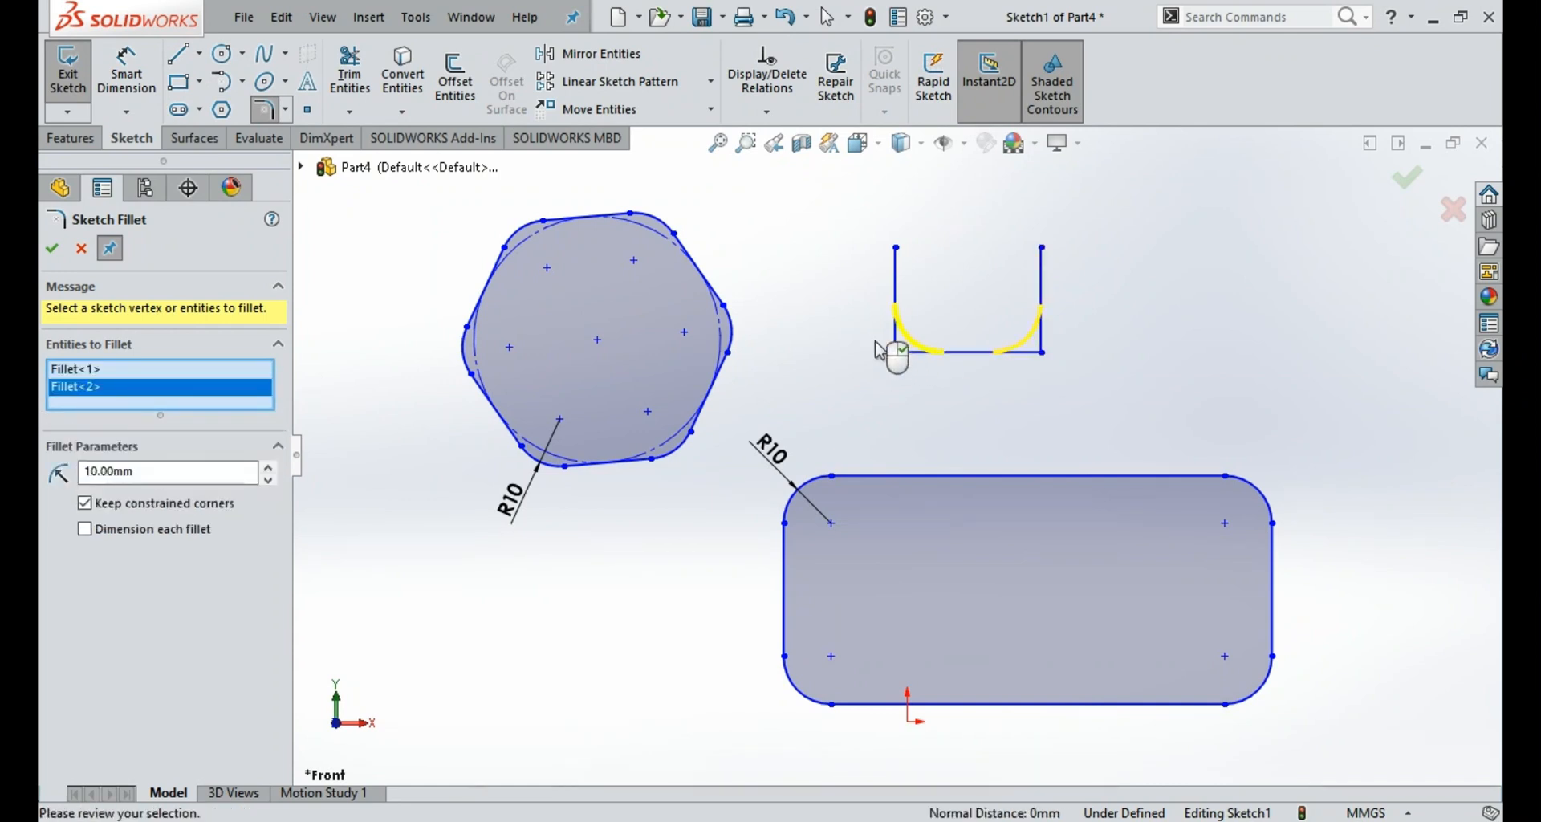
{"action": "scroll", "coordinate": [1160, 327], "scroll_direction": "down", "scroll_amount": 3}
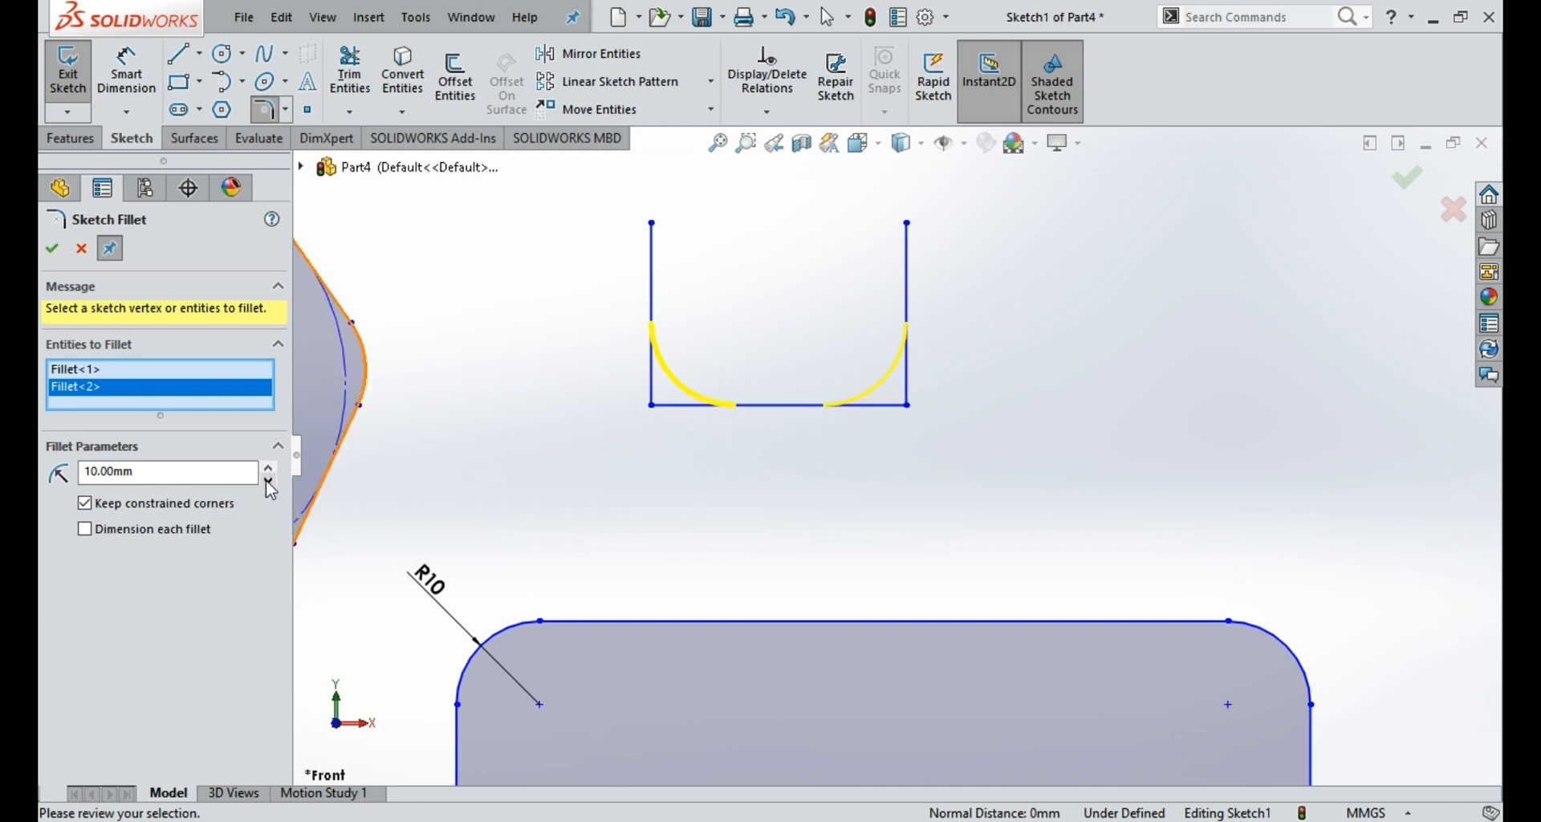
{"action": "left_click_drag", "start_coordinate": [188, 468], "coordinate": [49, 464]}
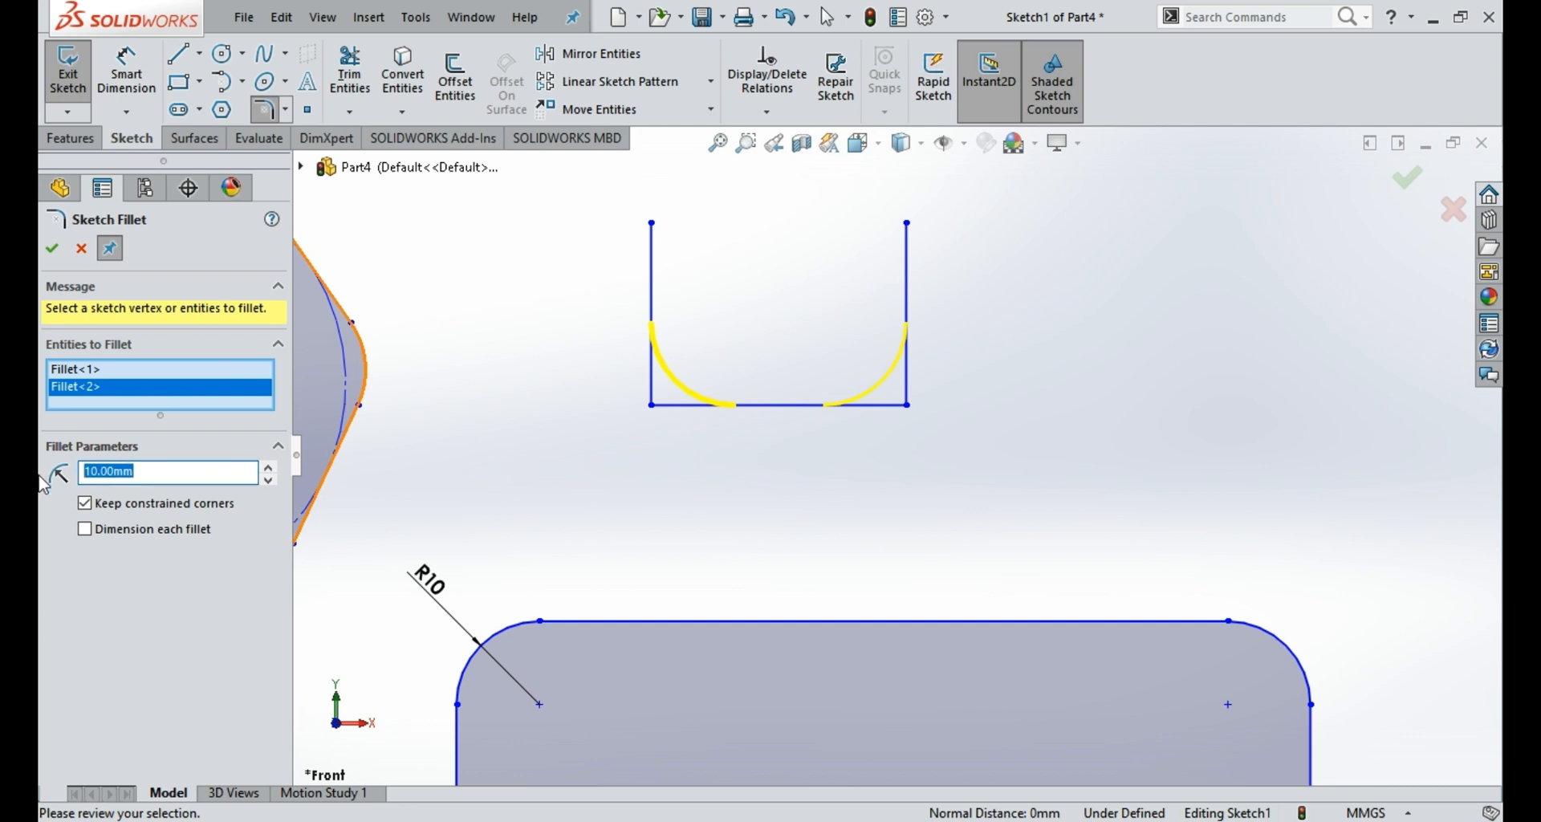
{"action": "type", "text": "5"}
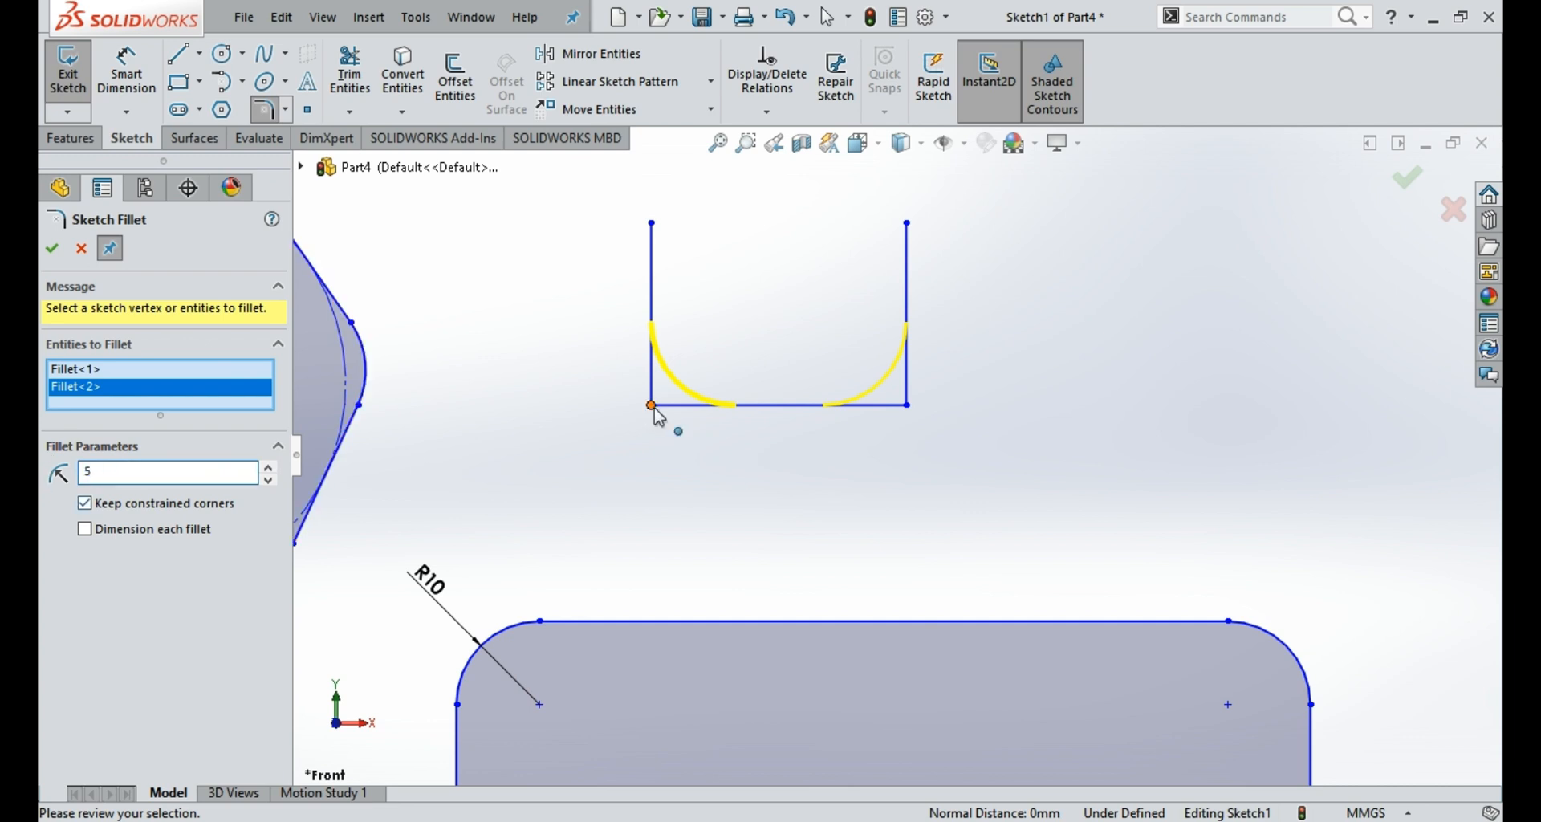
{"action": "key", "text": "Return"}
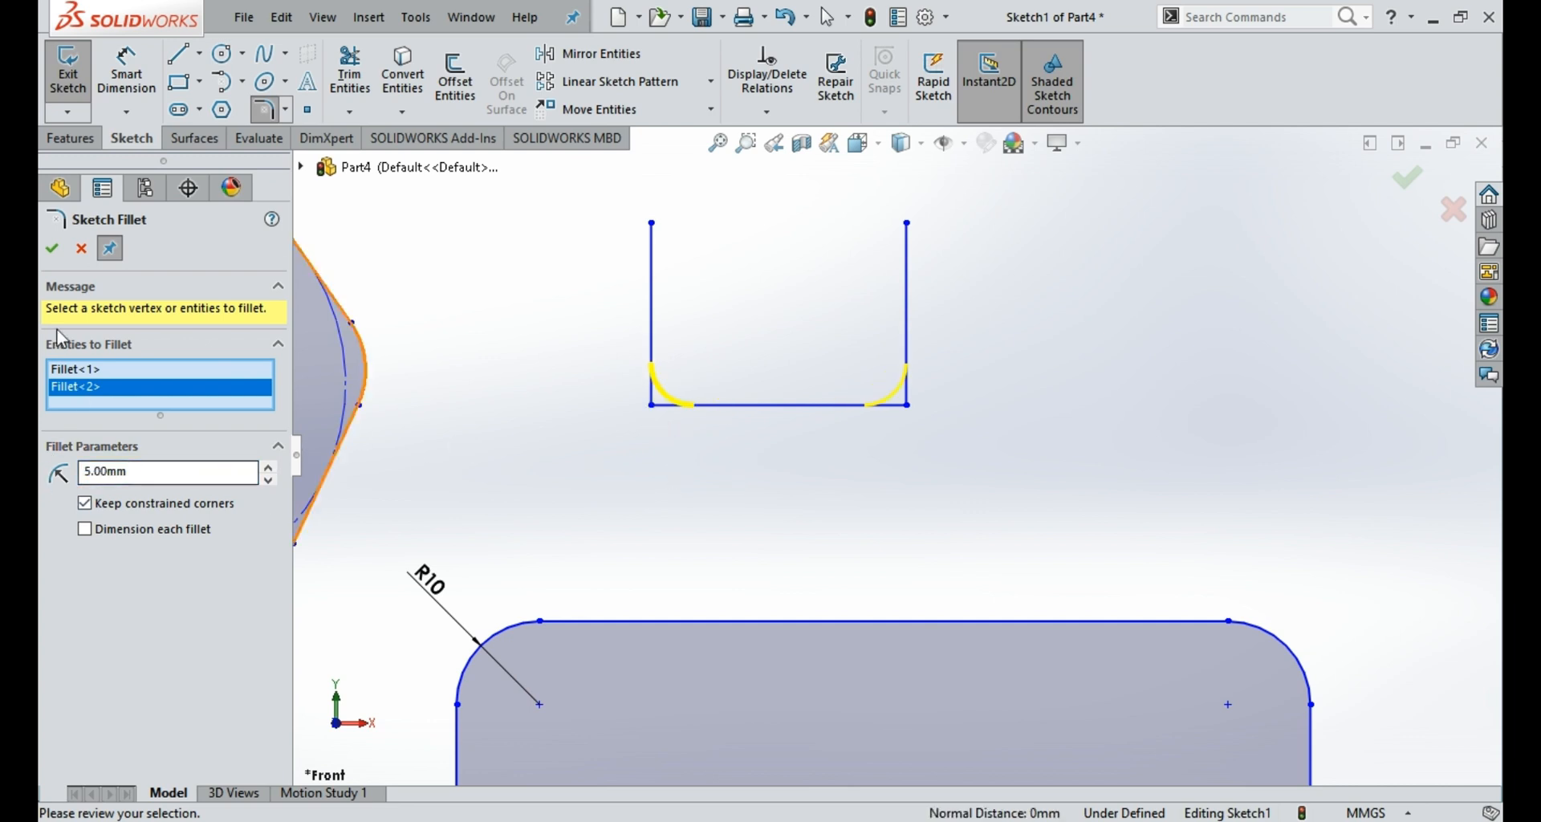
{"action": "left_click", "coordinate": [52, 248]}
Step: Examine the existing relations and parameters of the rectangle's upper-left fillet arc
{"action": "scroll", "coordinate": [797, 665], "scroll_direction": "down", "scroll_amount": 2}
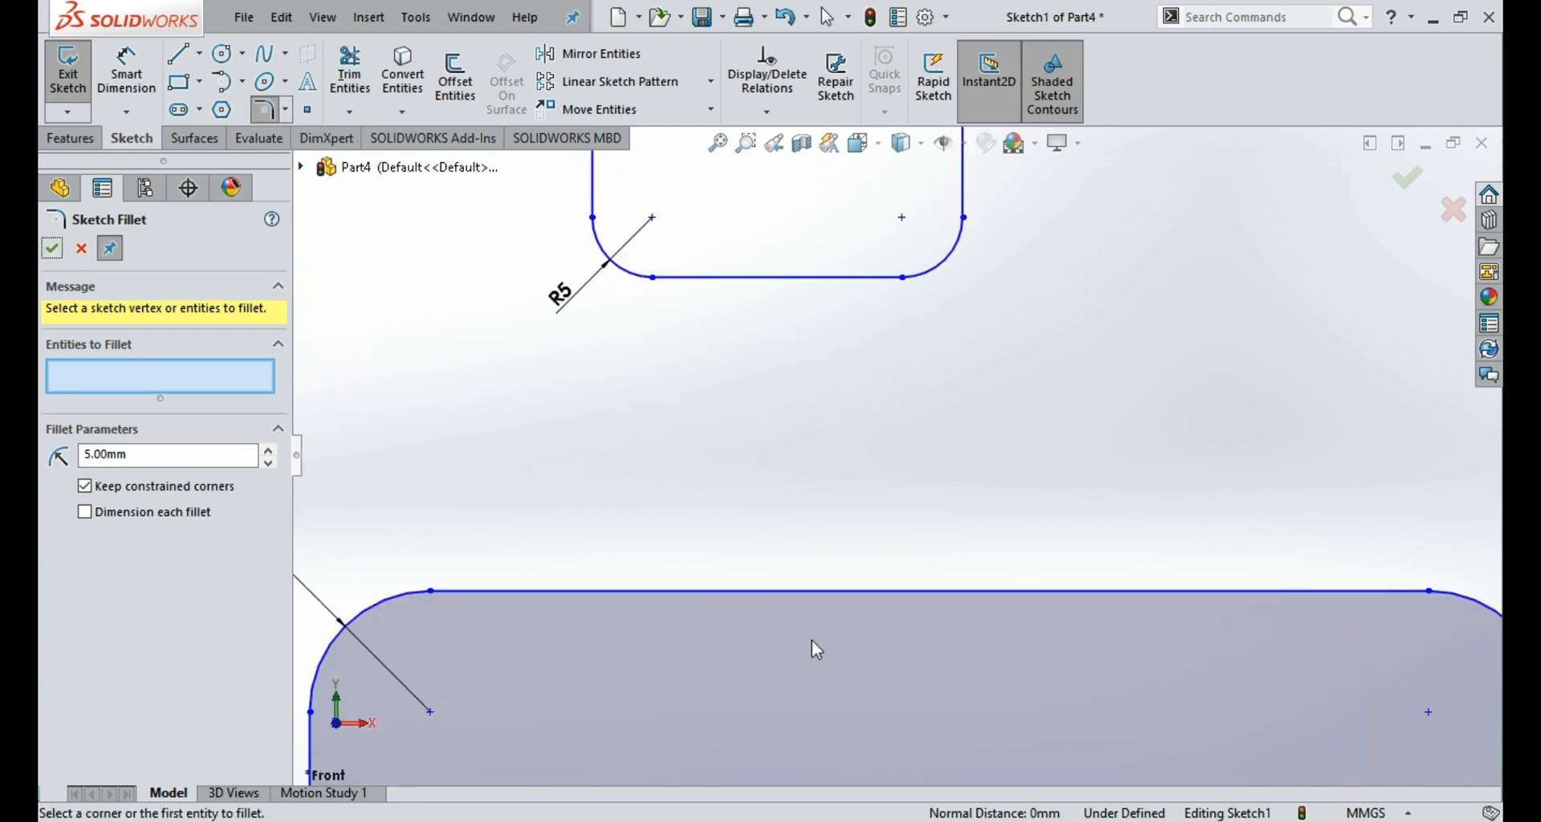
{"action": "scroll", "coordinate": [821, 619], "scroll_direction": "up", "scroll_amount": 2}
{"action": "left_click", "coordinate": [534, 559]}
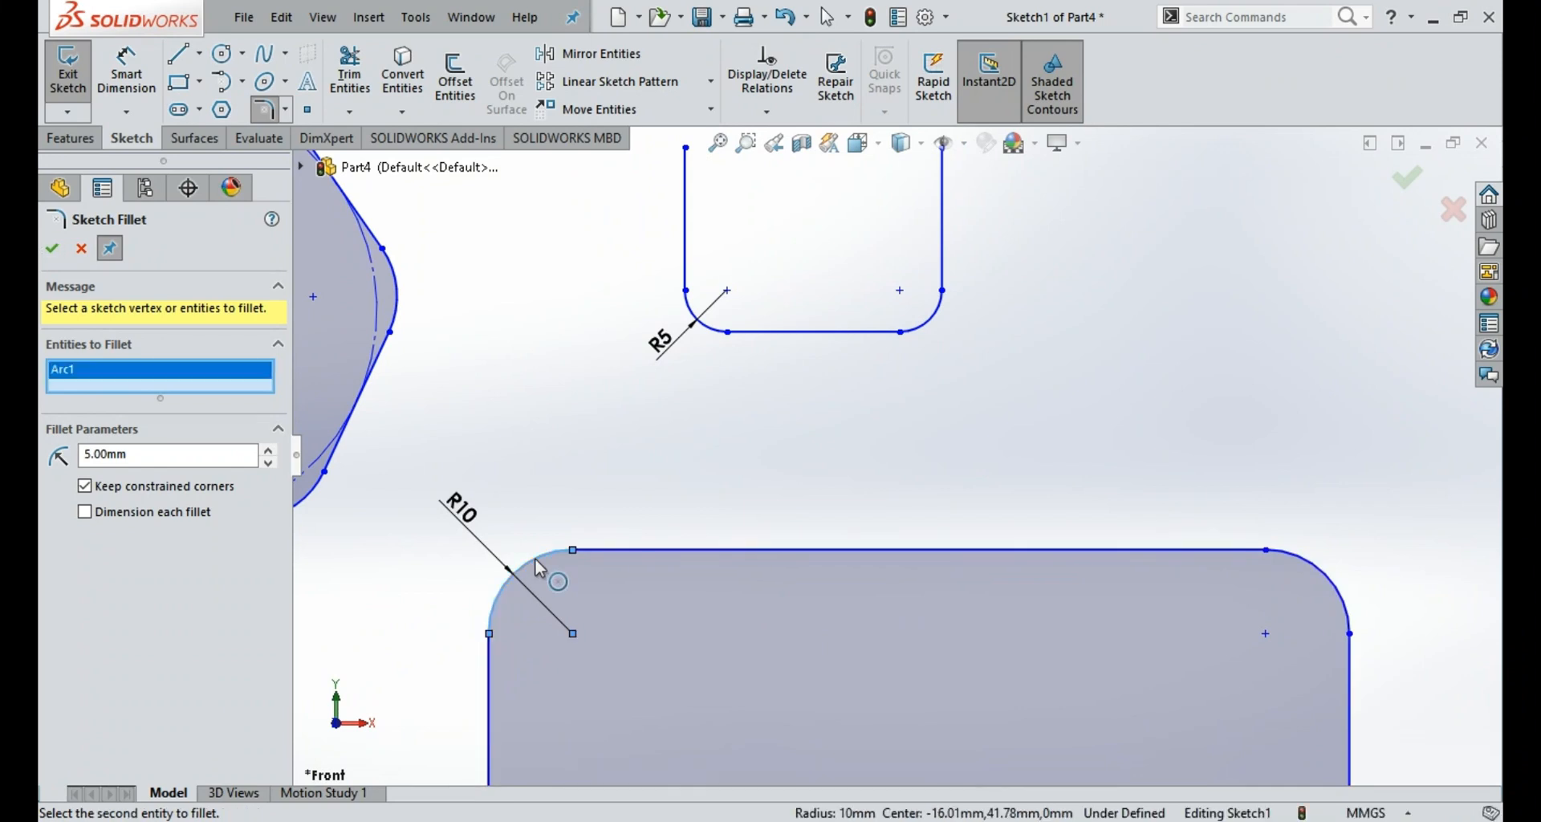
{"action": "left_click", "coordinate": [81, 248]}
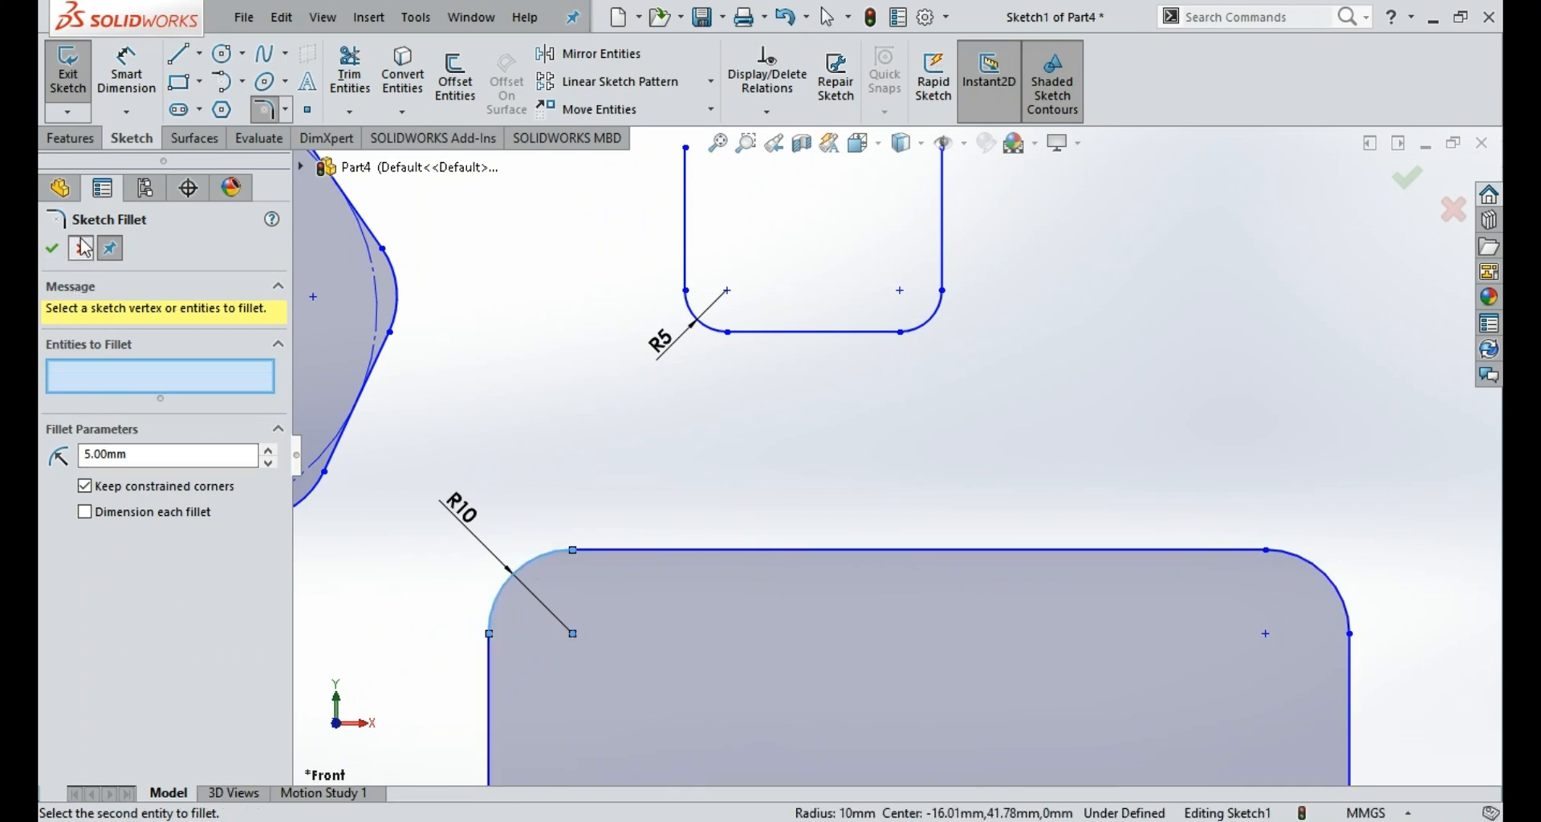
{"action": "left_click", "coordinate": [526, 565]}
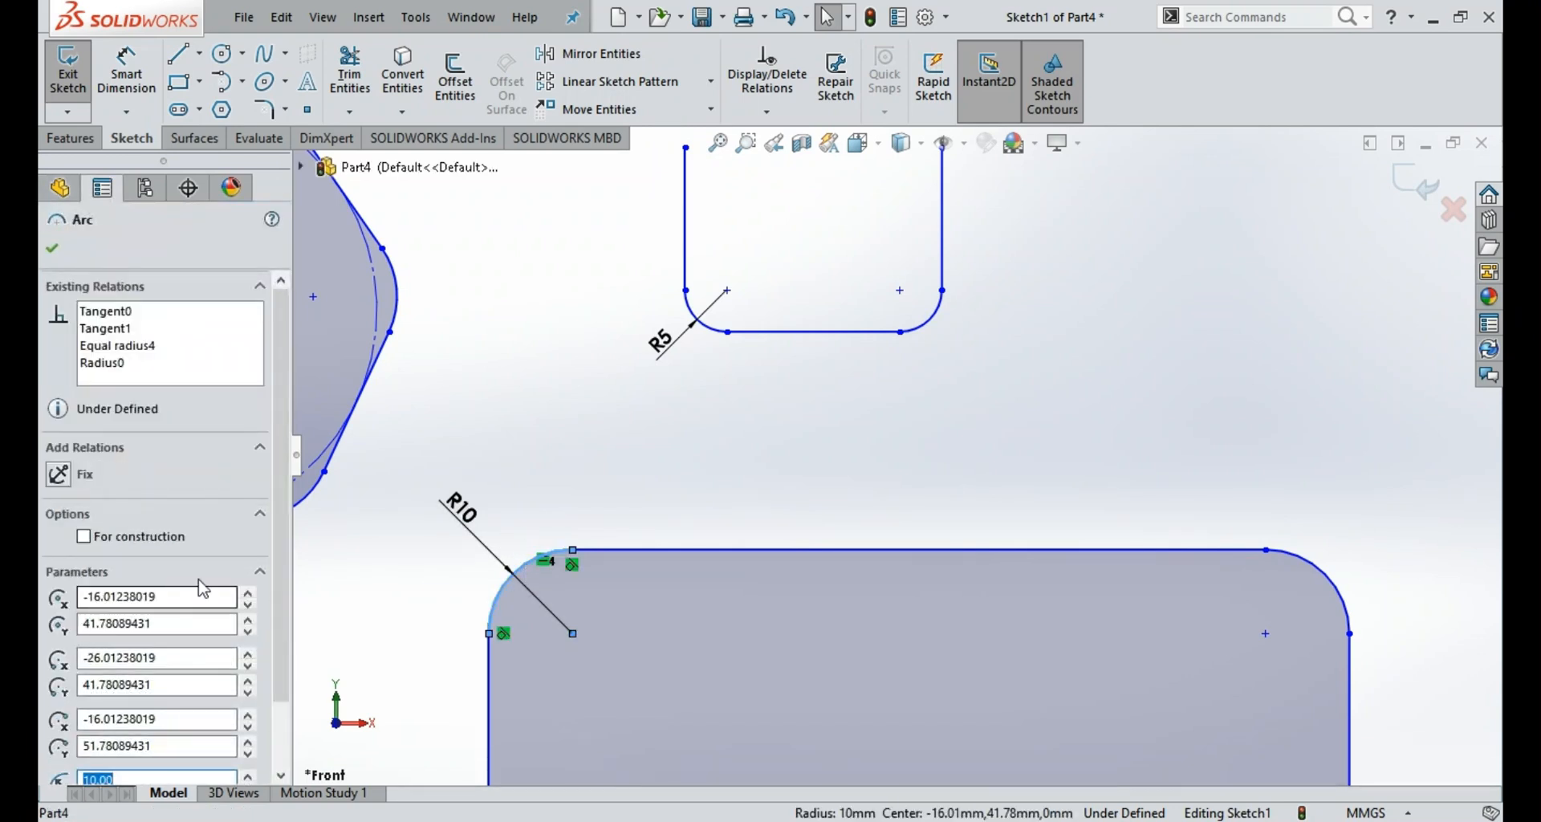
{"action": "left_click", "coordinate": [654, 440]}
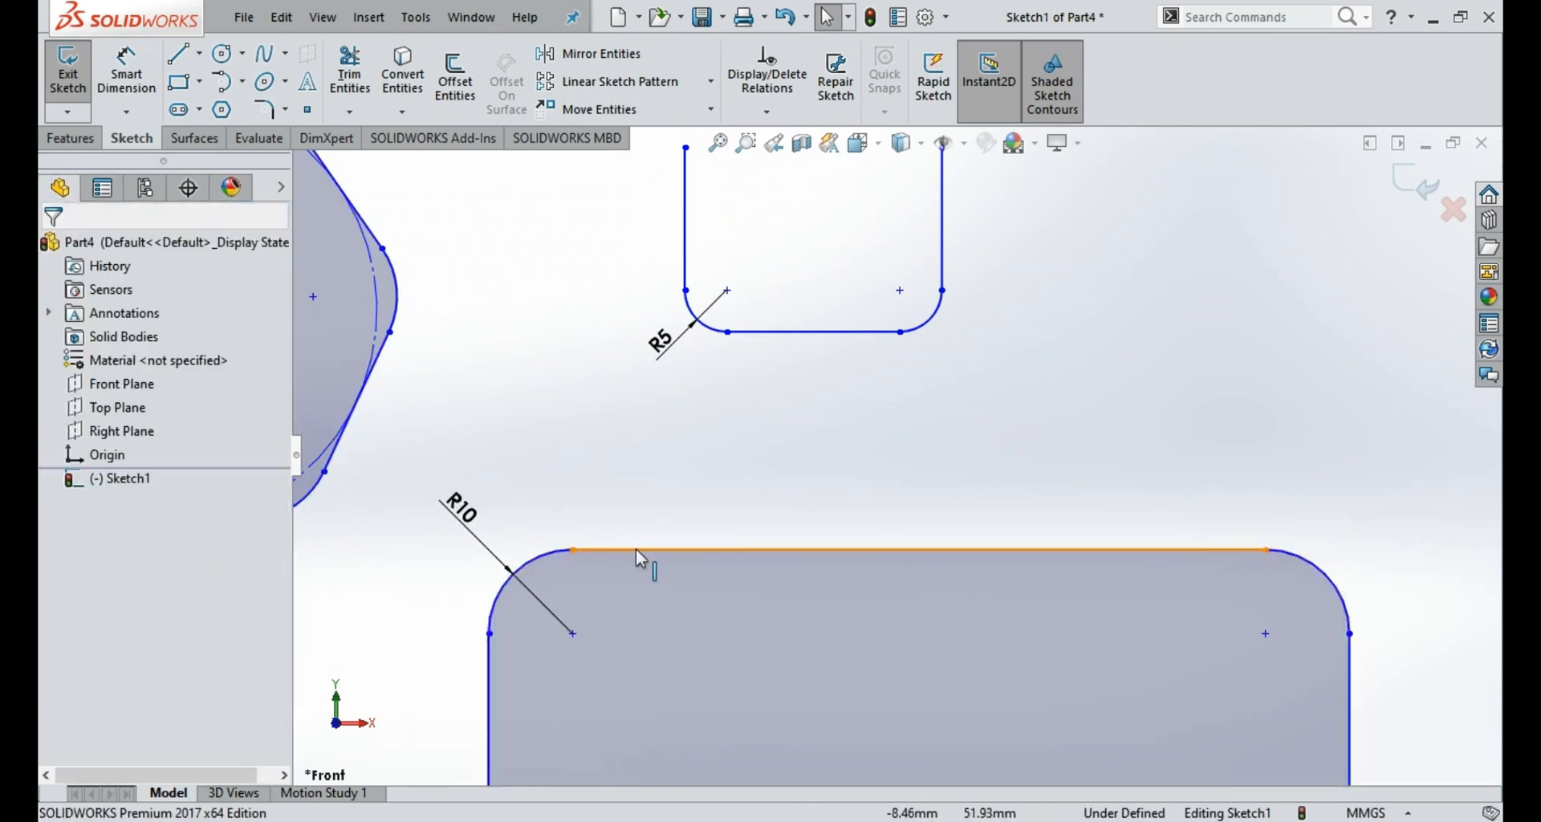
{"action": "scroll", "coordinate": [854, 599], "scroll_direction": "down", "scroll_amount": 2}
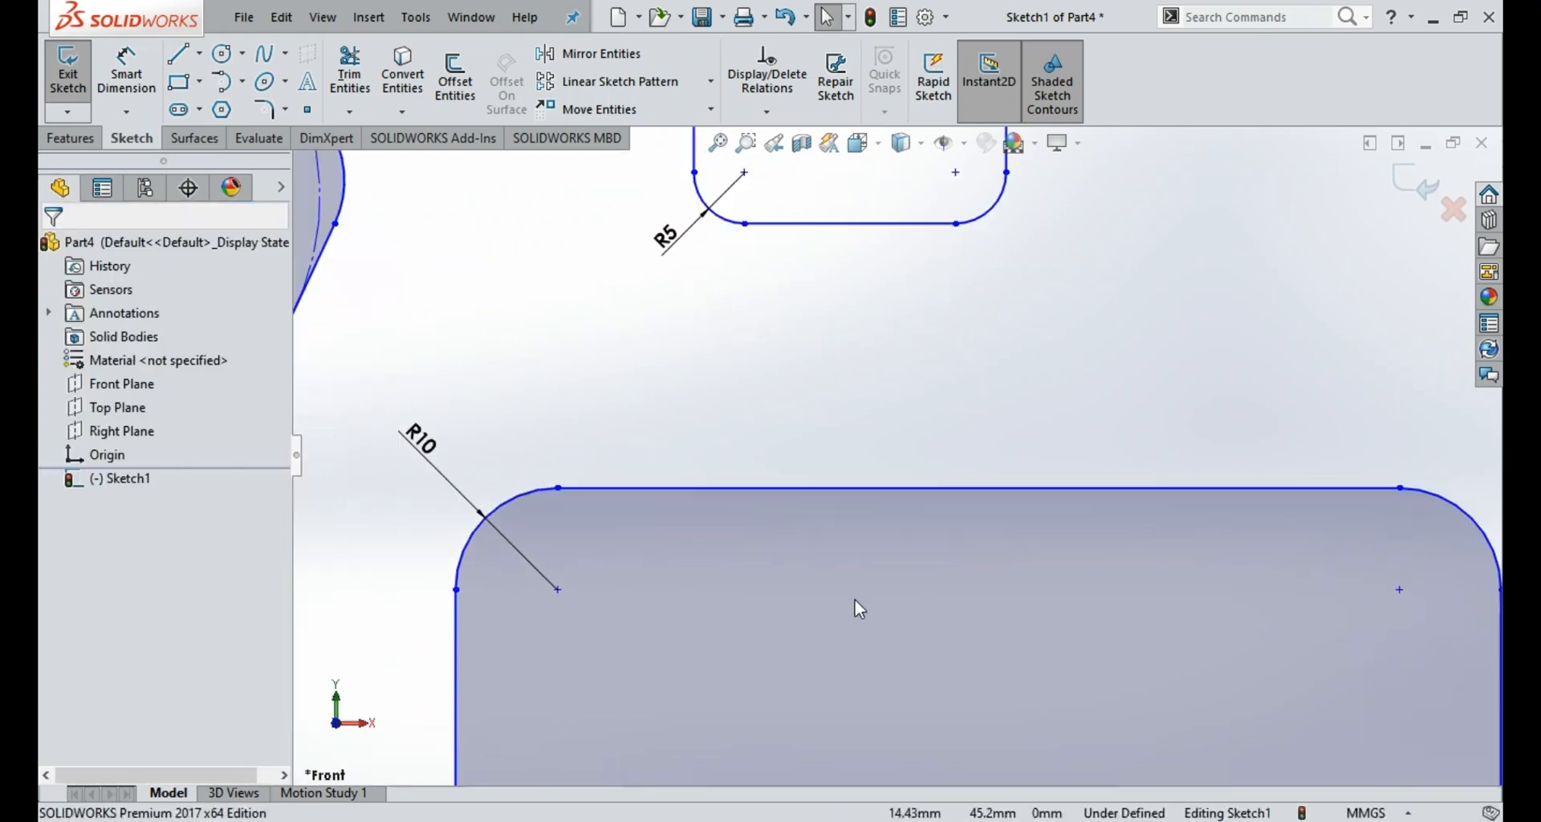
{"action": "left_click", "coordinate": [598, 489]}
{"action": "left_click", "coordinate": [505, 402]}
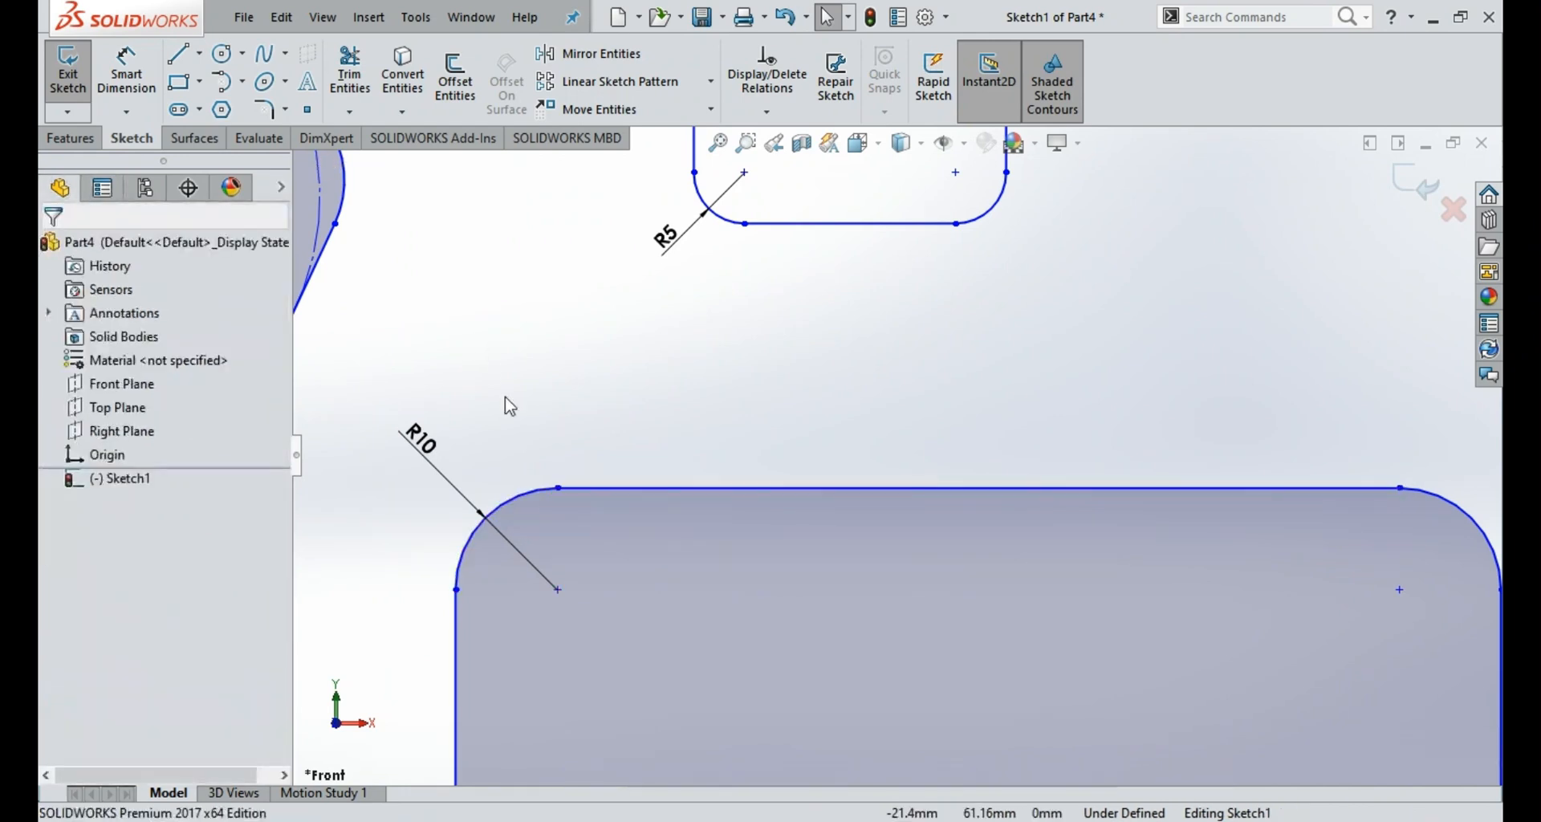
{"action": "left_click", "coordinate": [532, 493]}
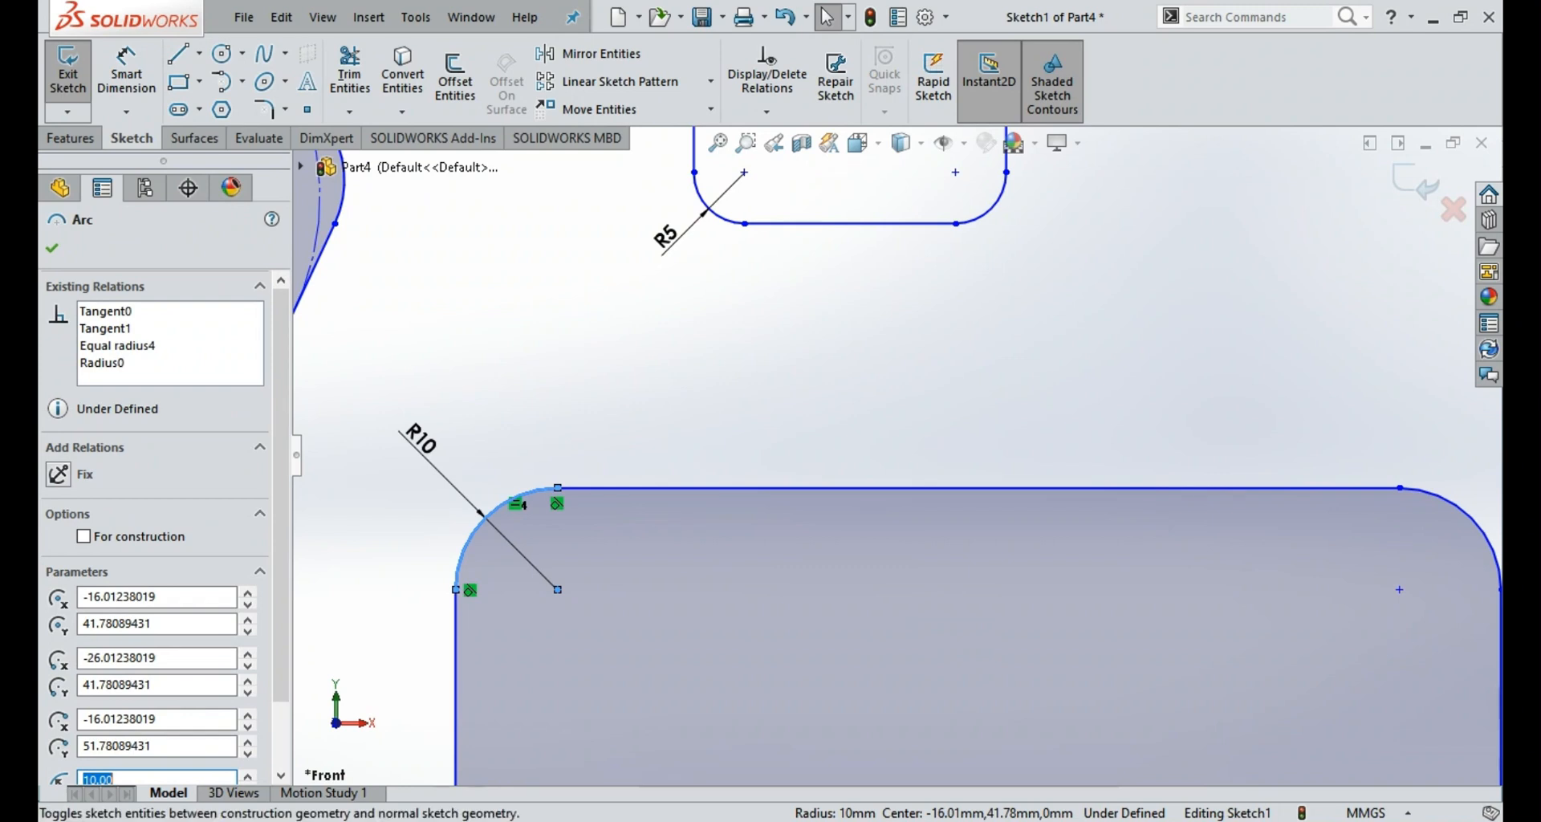
{"action": "left_click", "coordinate": [931, 442]}
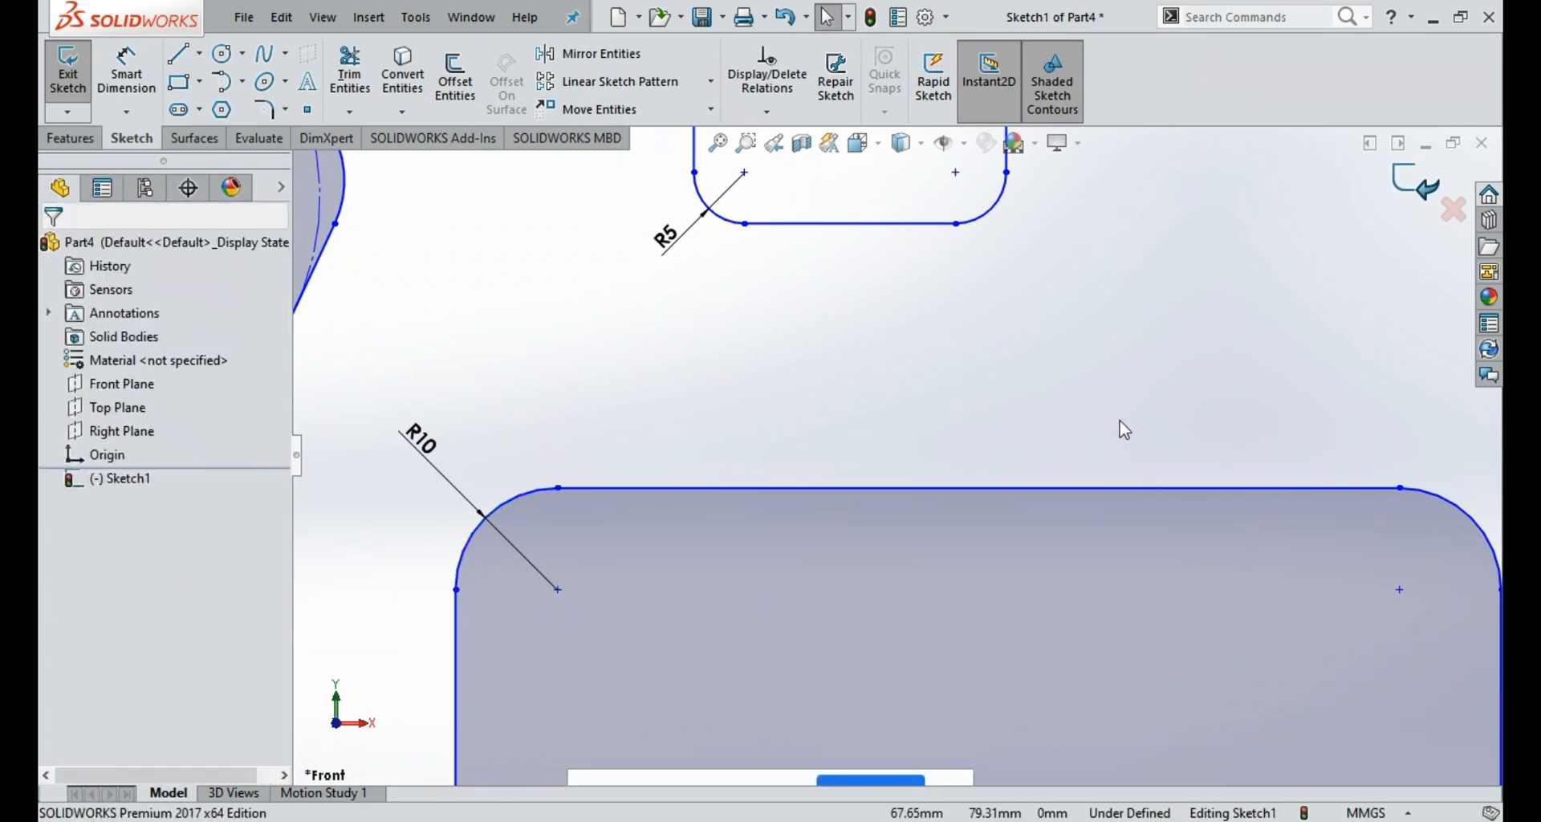
Step: Exit the sketch and reopen it for editing
{"action": "double_click", "coordinate": [1020, 445]}
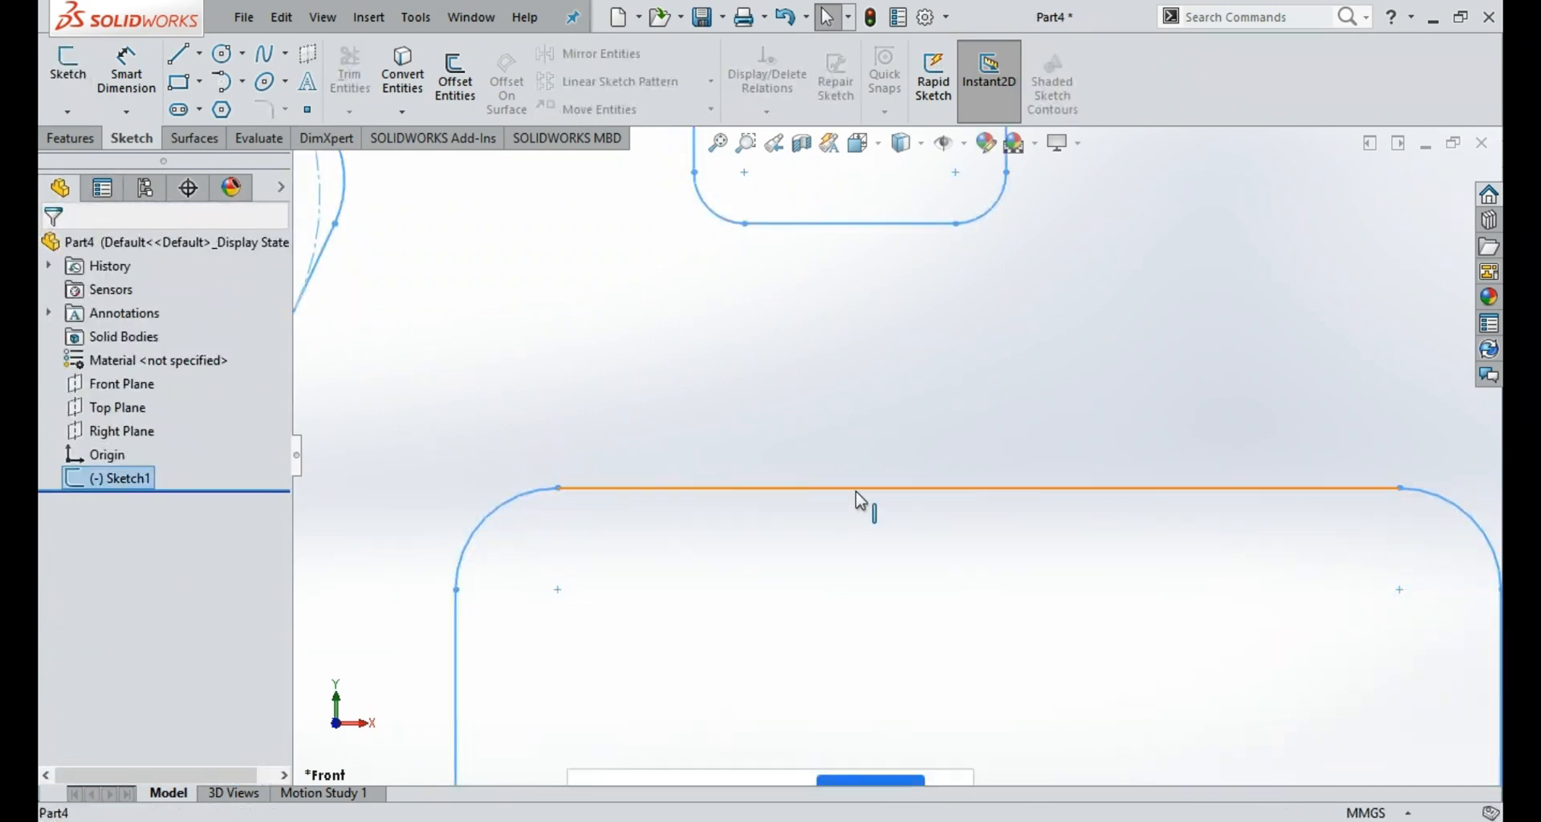
{"action": "left_click", "coordinate": [855, 488]}
{"action": "left_click", "coordinate": [870, 421]}
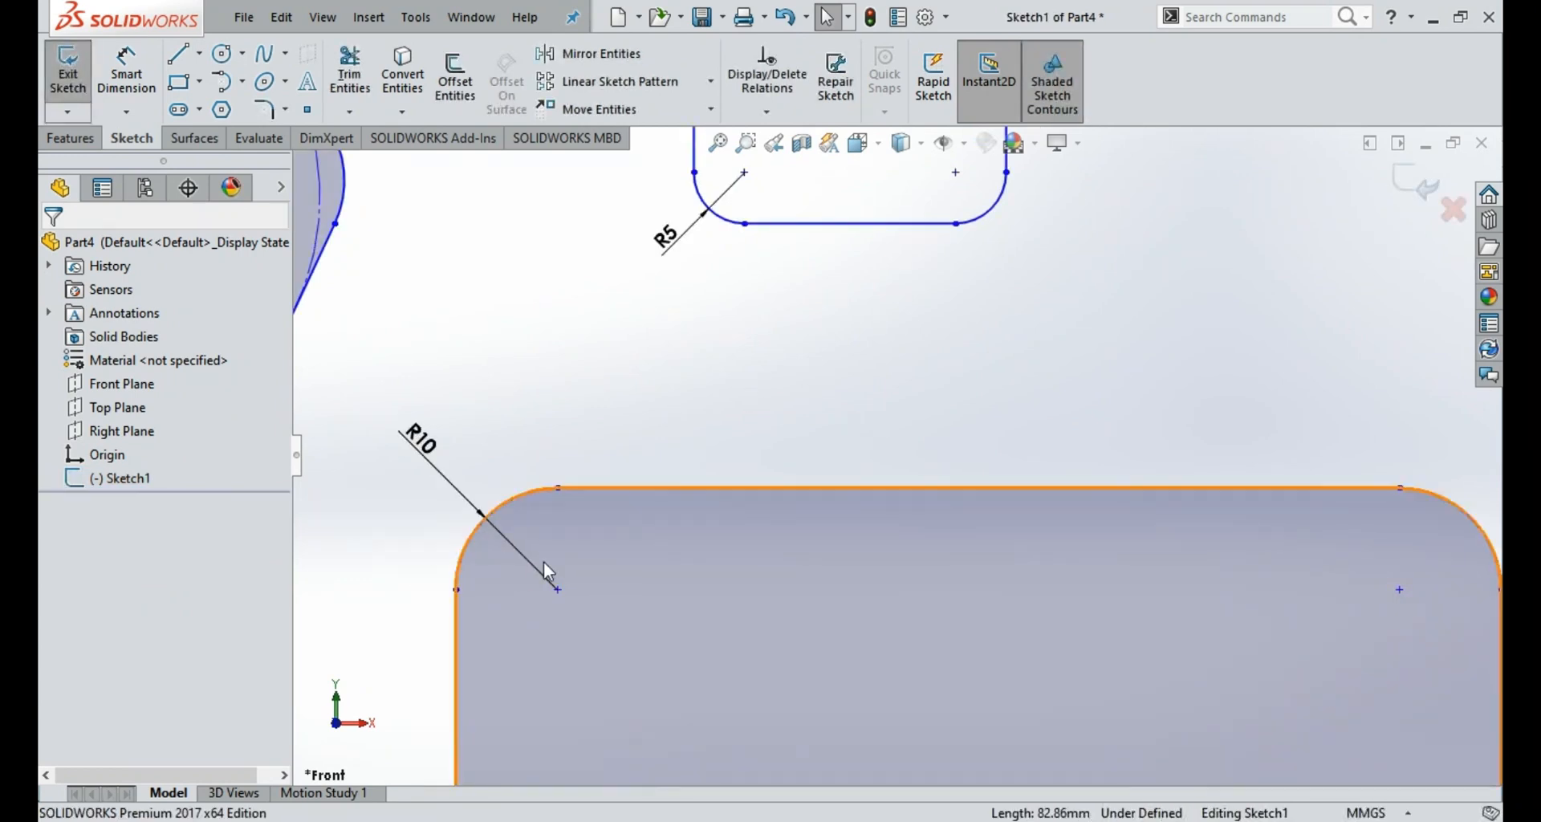
Step: Draw a corner rectangle to the right of the U-shaped profile, above the right end of the filleted rectangle
{"action": "scroll", "coordinate": [742, 374], "scroll_direction": "up", "scroll_amount": 3}
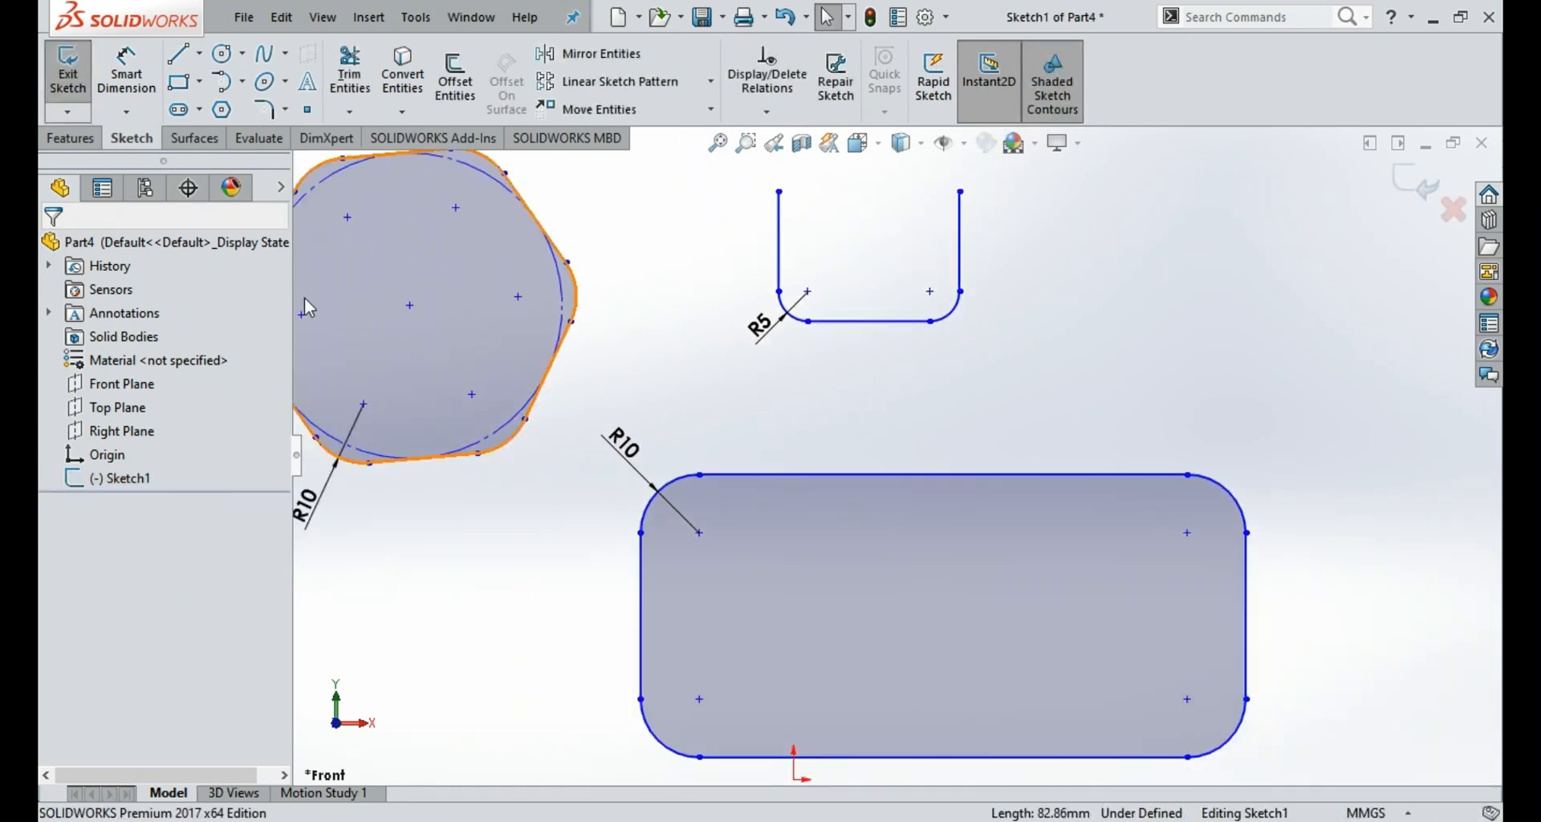
{"action": "left_click", "coordinate": [190, 88]}
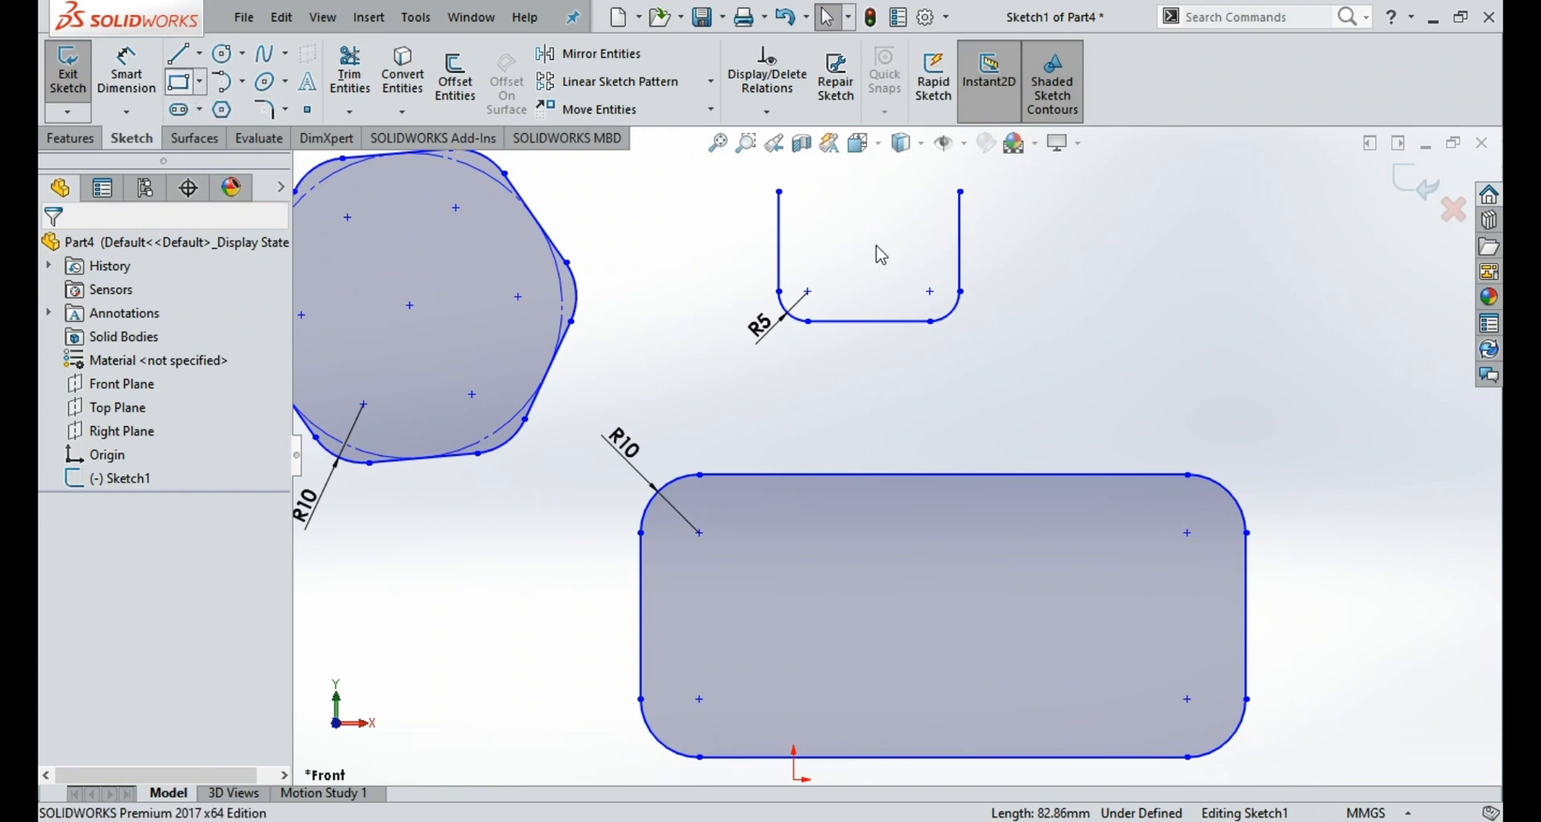
{"action": "left_click", "coordinate": [1083, 323]}
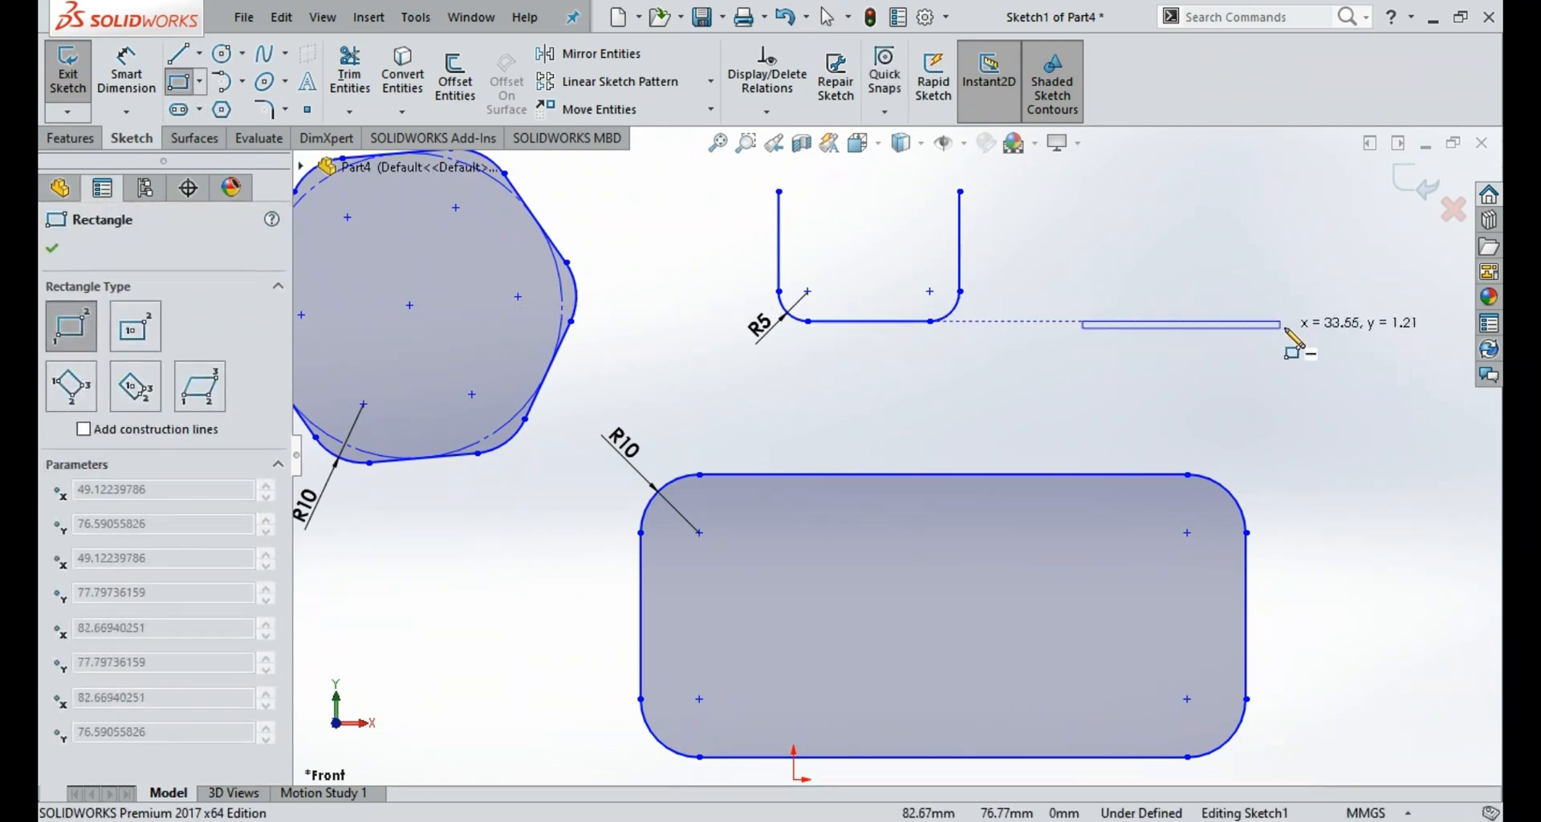
{"action": "left_click", "coordinate": [1331, 438]}
{"action": "scroll", "coordinate": [1380, 437], "scroll_direction": "down", "scroll_amount": 4}
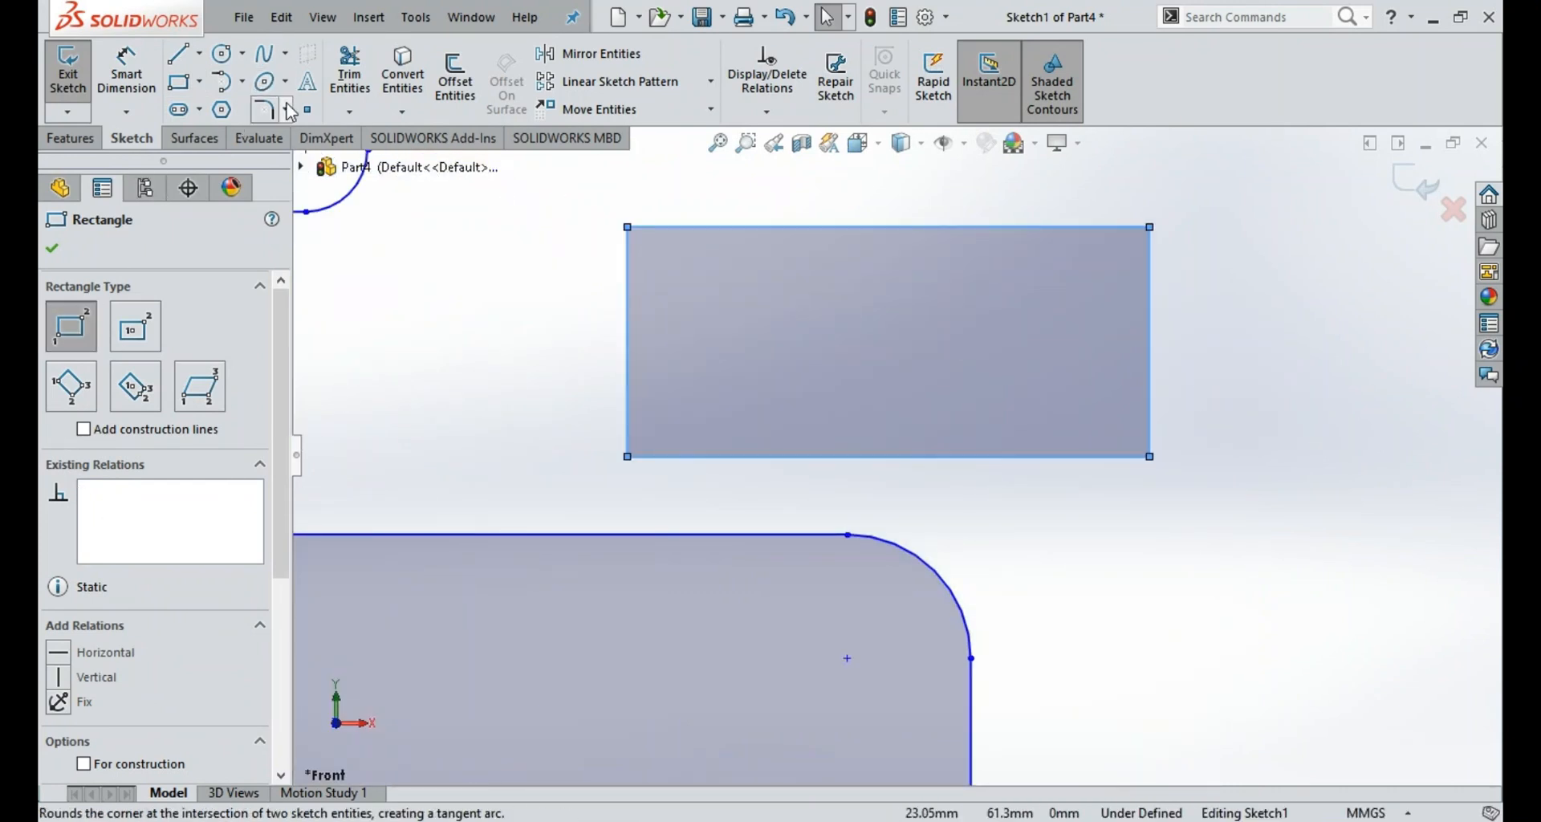
Step: Select all four corners of the new rectangle for a sketch fillet and try a 10 mm radius
{"action": "left_click", "coordinate": [264, 109]}
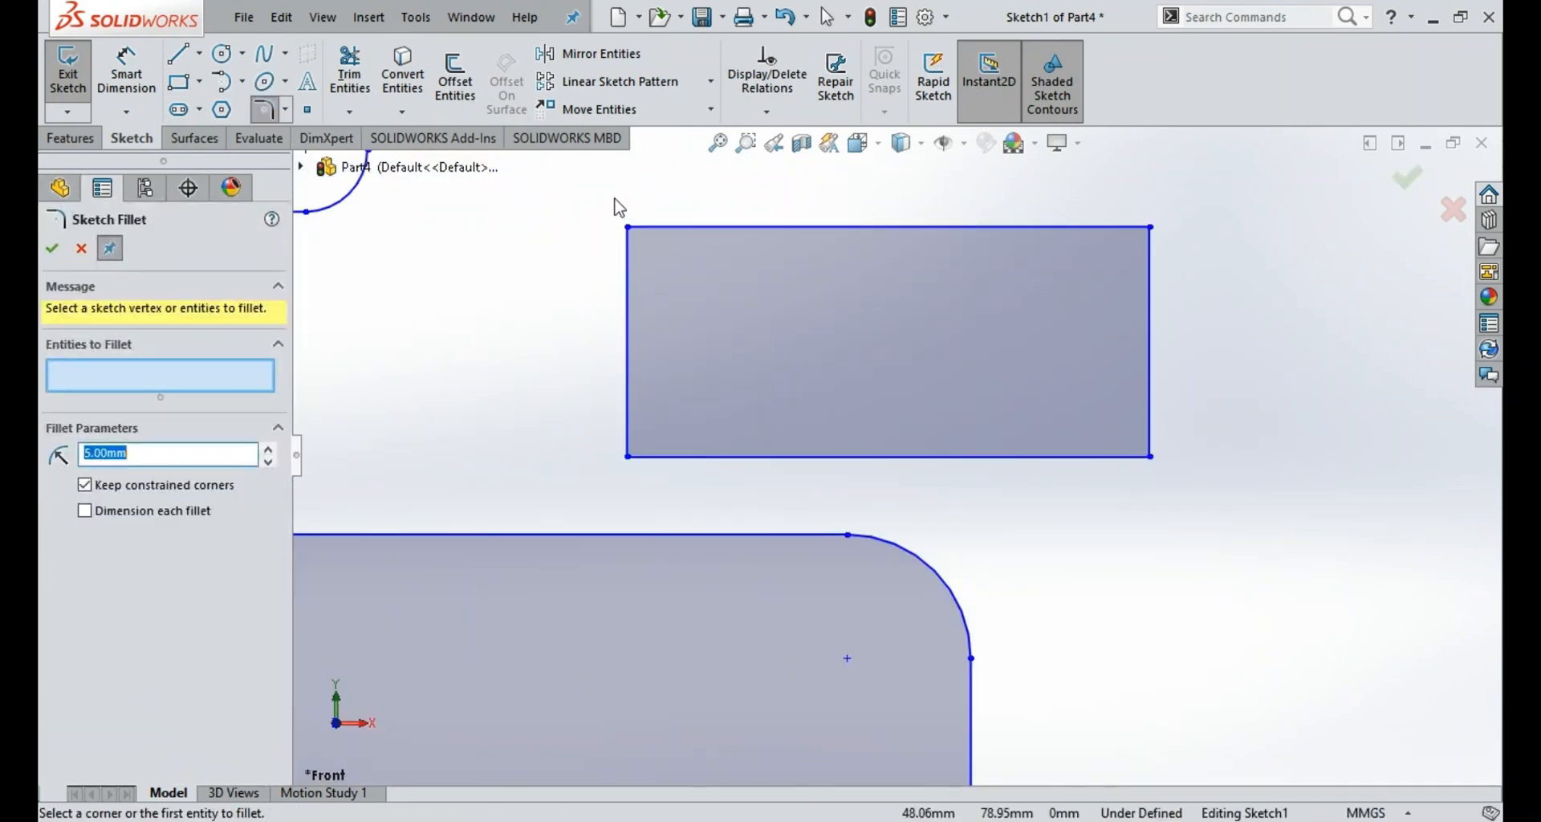
{"action": "left_click_drag", "start_coordinate": [614, 198], "coordinate": [1231, 527]}
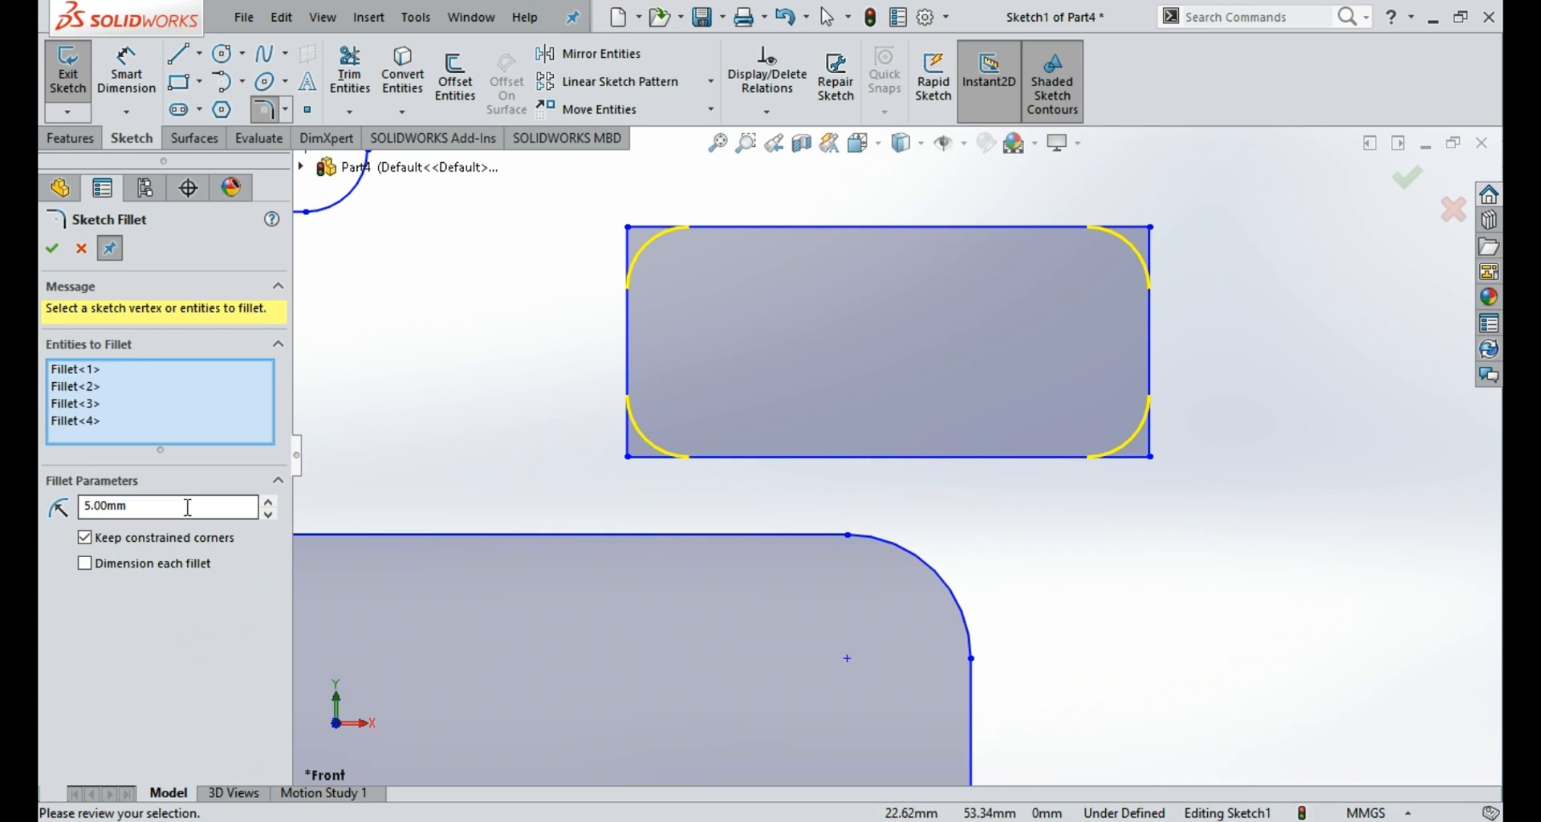
{"action": "left_click_drag", "start_coordinate": [187, 507], "coordinate": [40, 510]}
{"action": "type", "text": "10"}
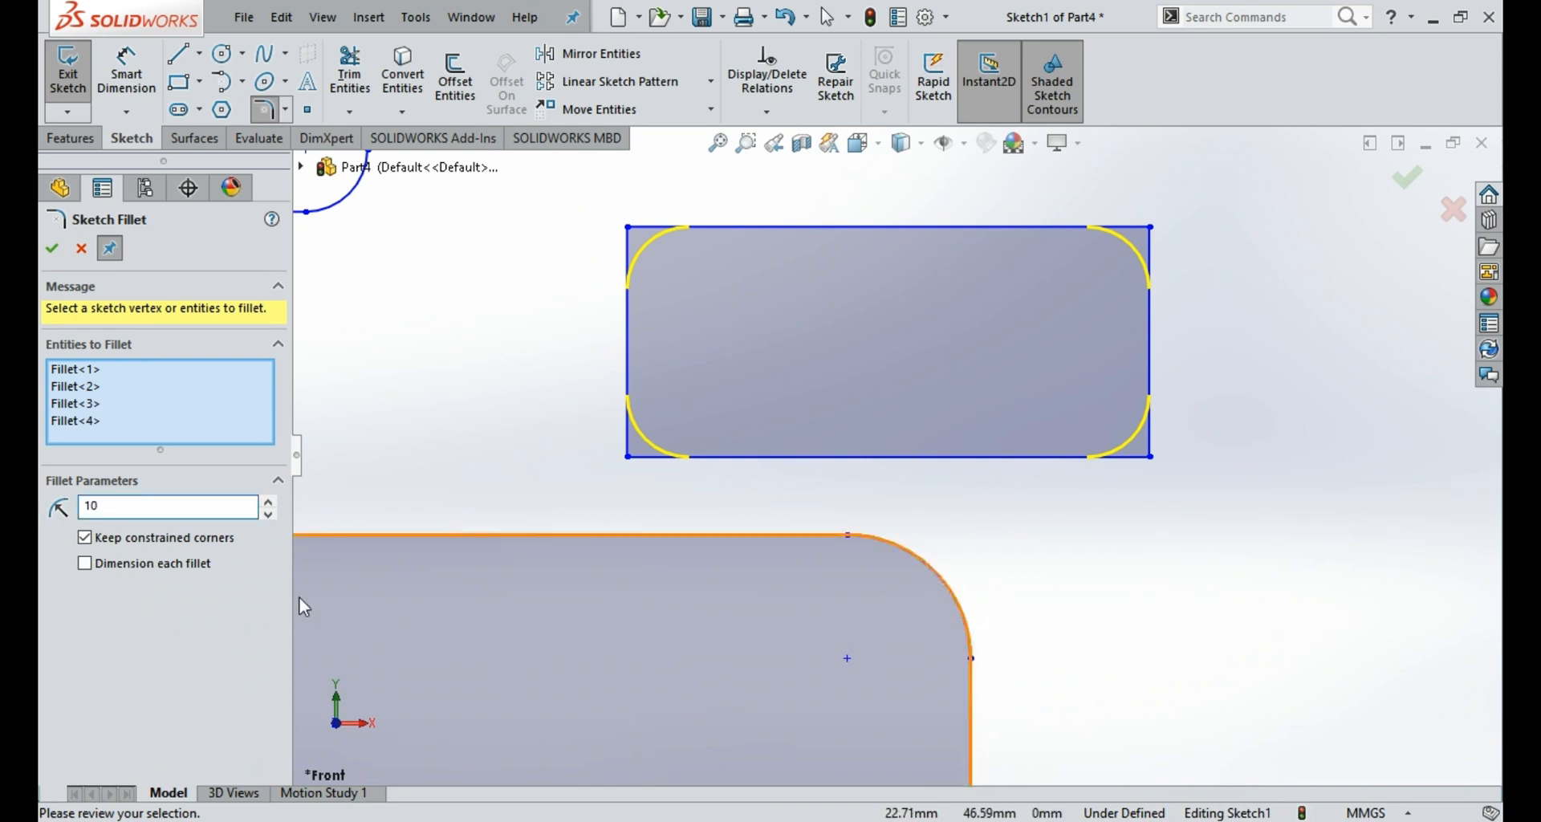
{"action": "left_click", "coordinate": [363, 445]}
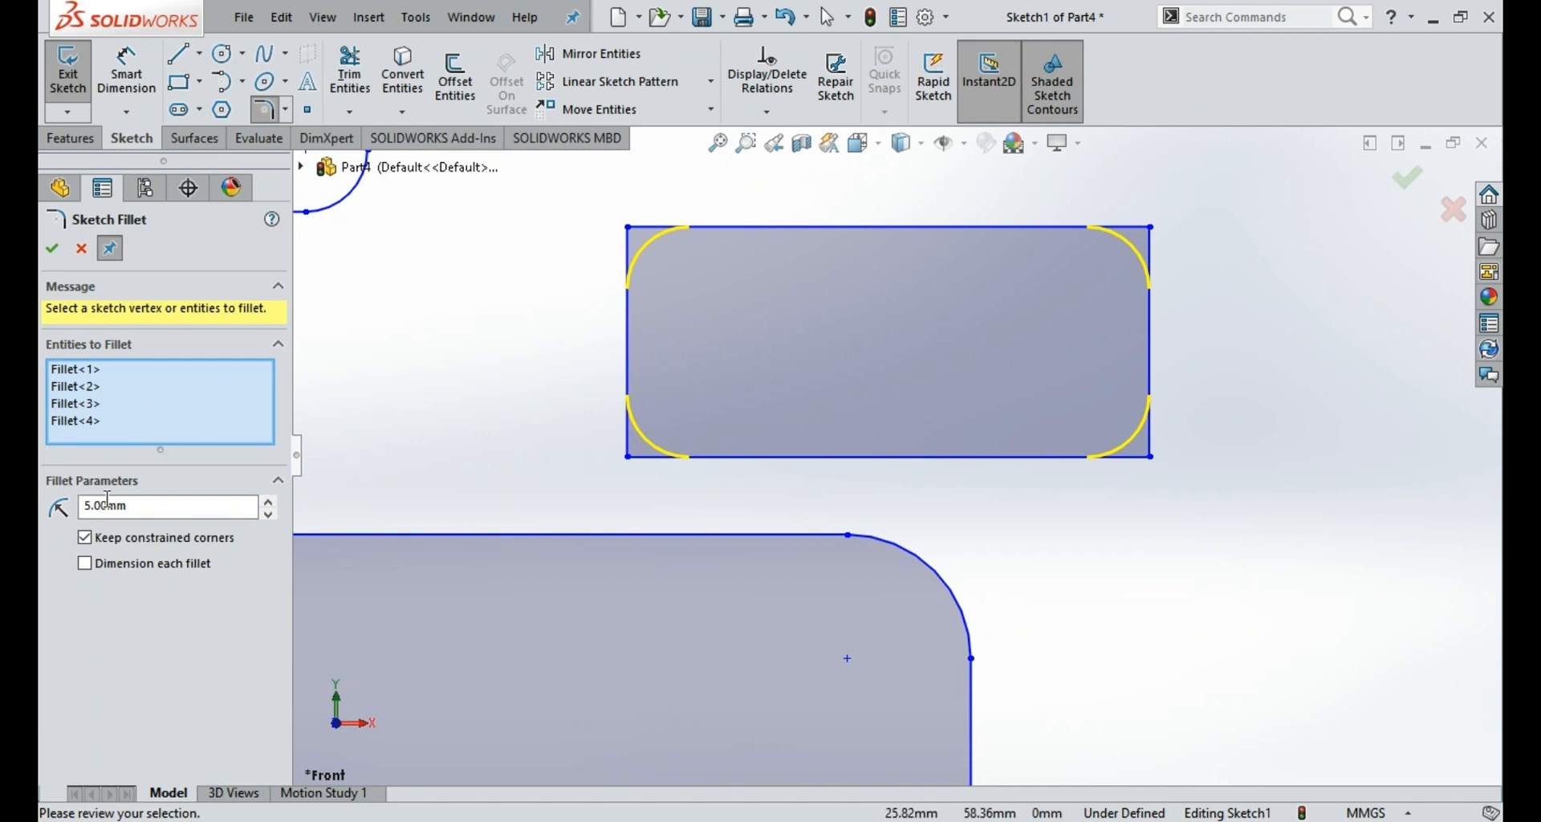
Step: Preview the rectangle's four corner fillets with a 6 mm radius and again with 8 mm
{"action": "left_click_drag", "start_coordinate": [108, 503], "coordinate": [66, 507]}
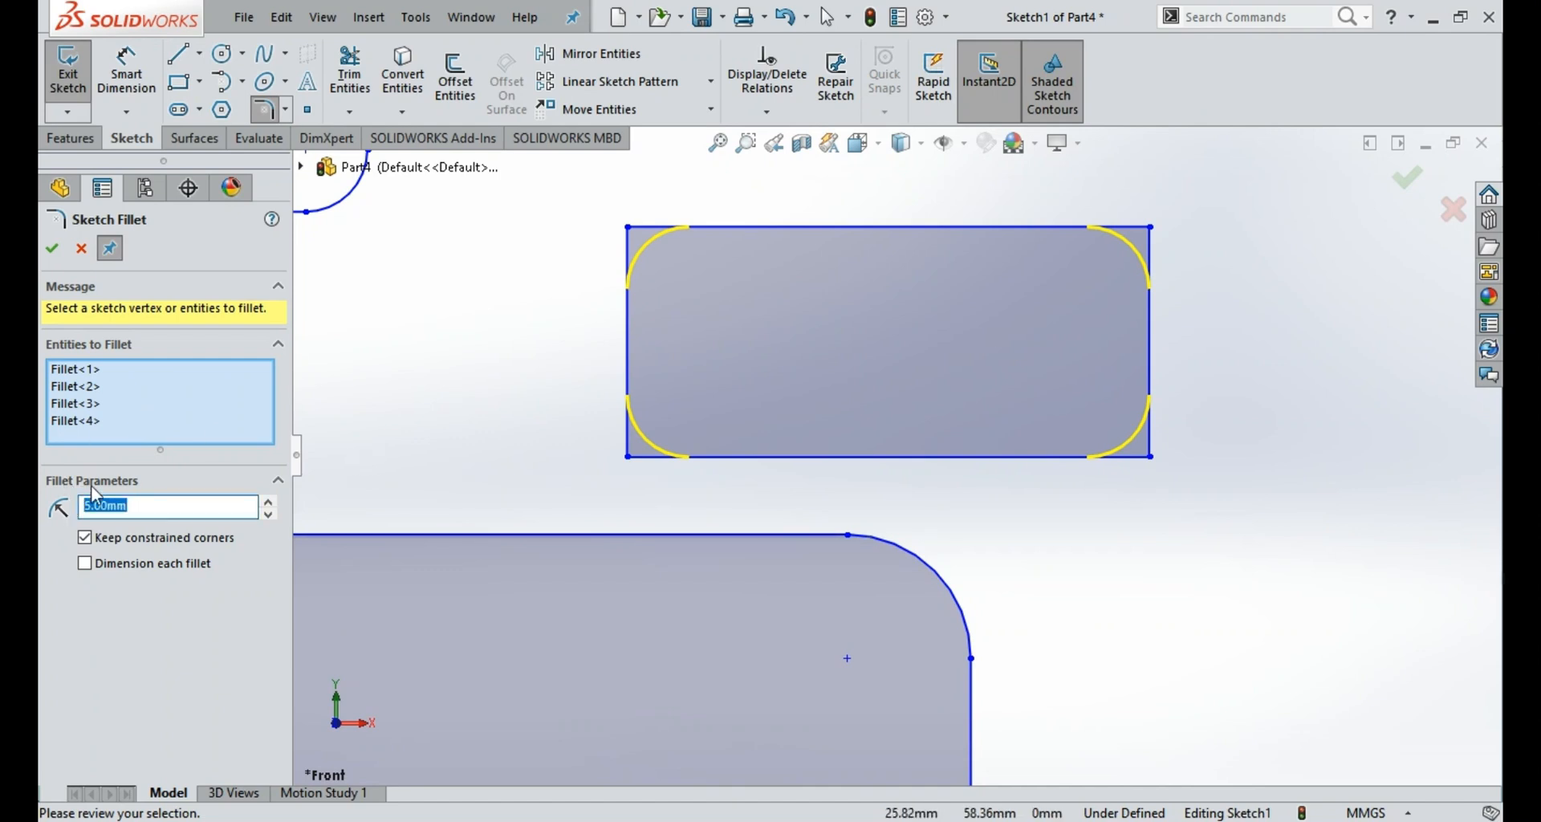
{"action": "left_click", "coordinate": [424, 484]}
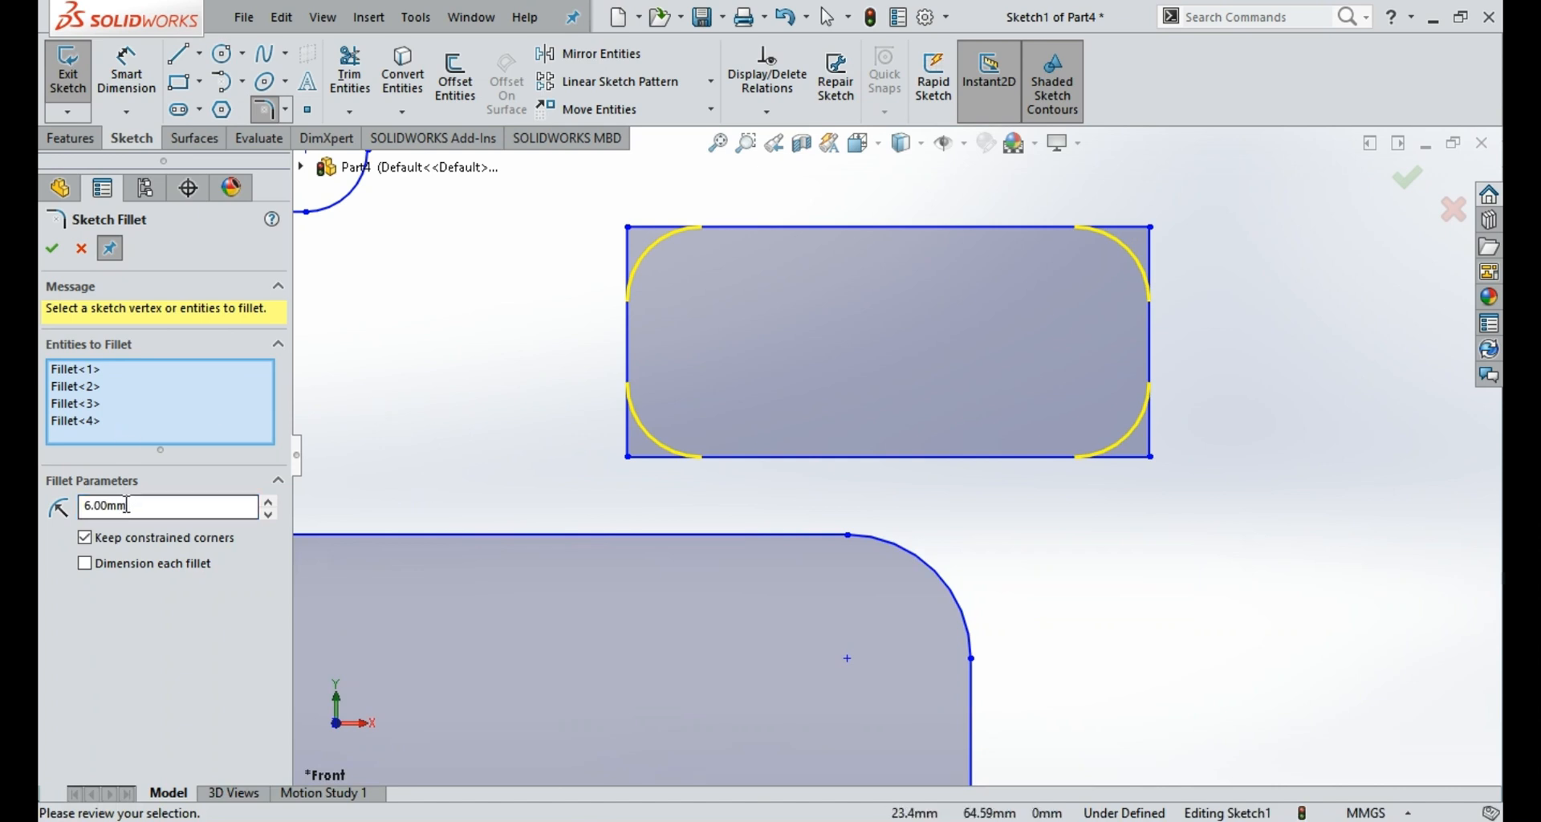
{"action": "left_click_drag", "start_coordinate": [128, 504], "coordinate": [60, 518]}
{"action": "type", "text": "8"}
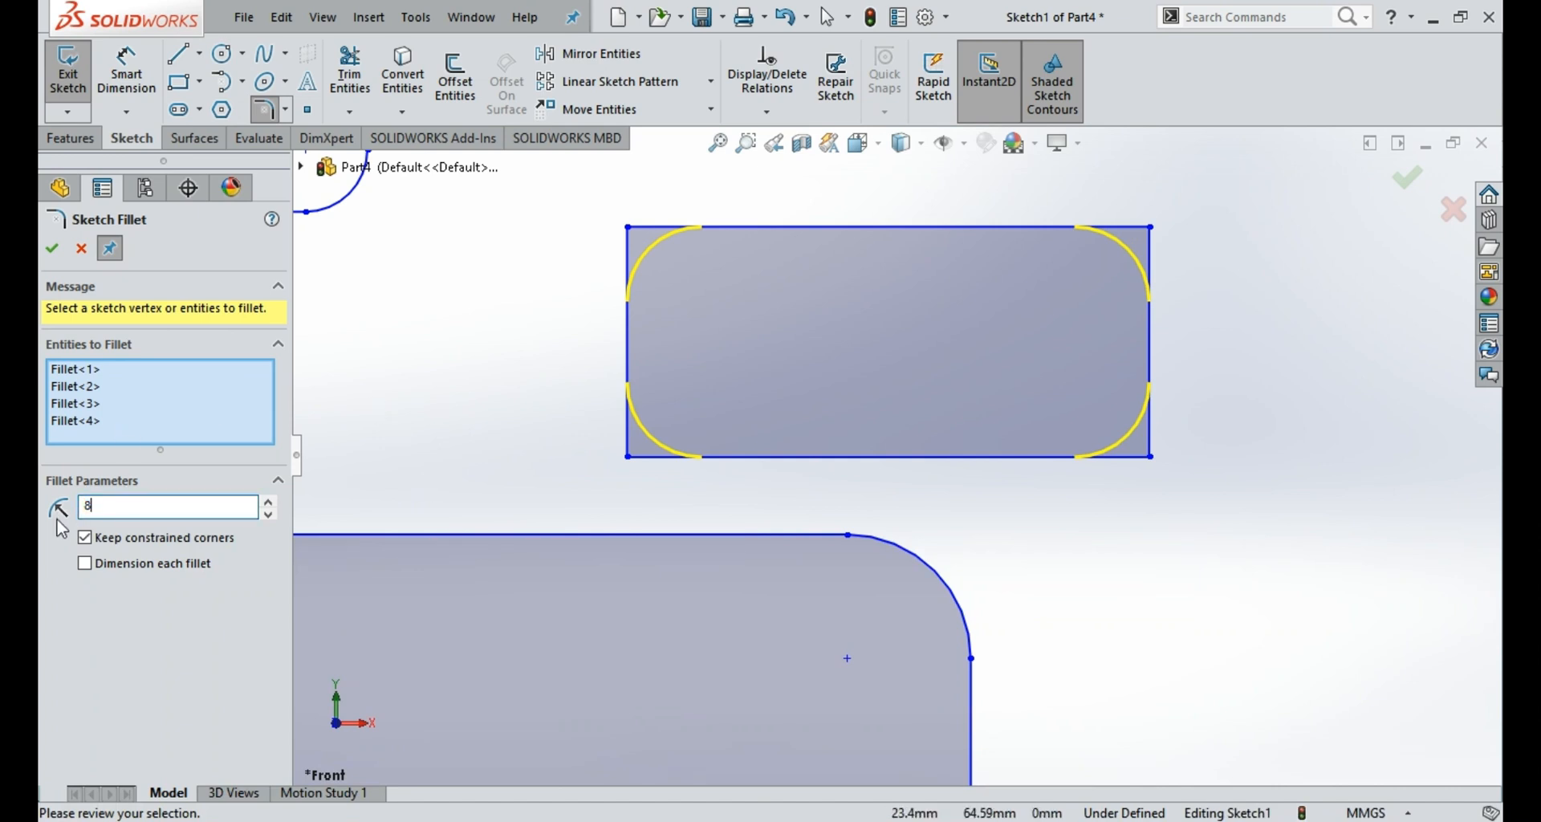
{"action": "key", "text": "Return"}
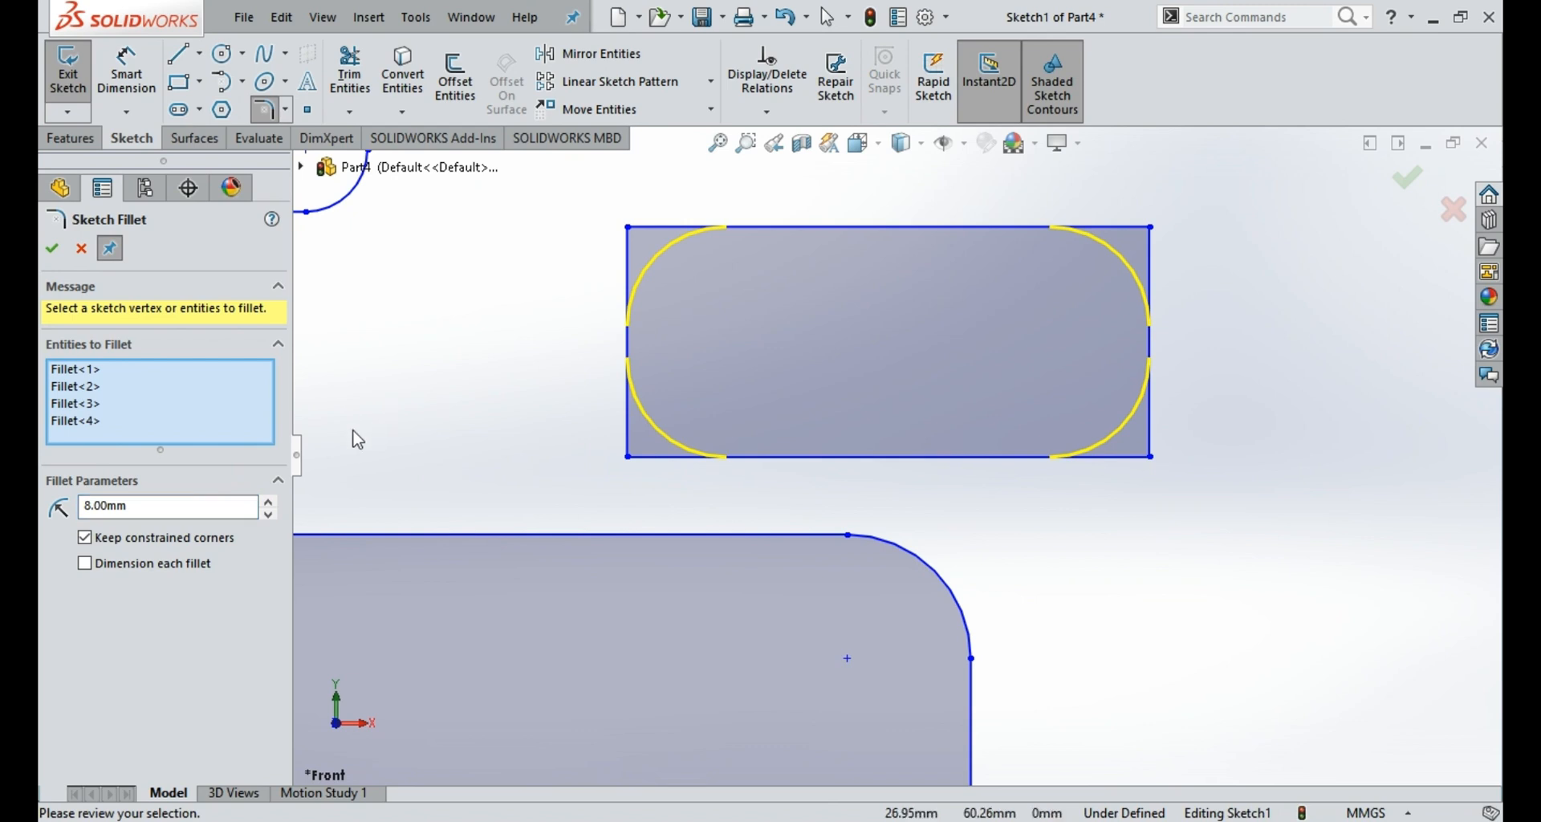
Step: Set the fillet radius to 9 mm and apply it to all four corners of the rectangle
{"action": "scroll", "coordinate": [658, 376], "scroll_direction": "down", "scroll_amount": 2}
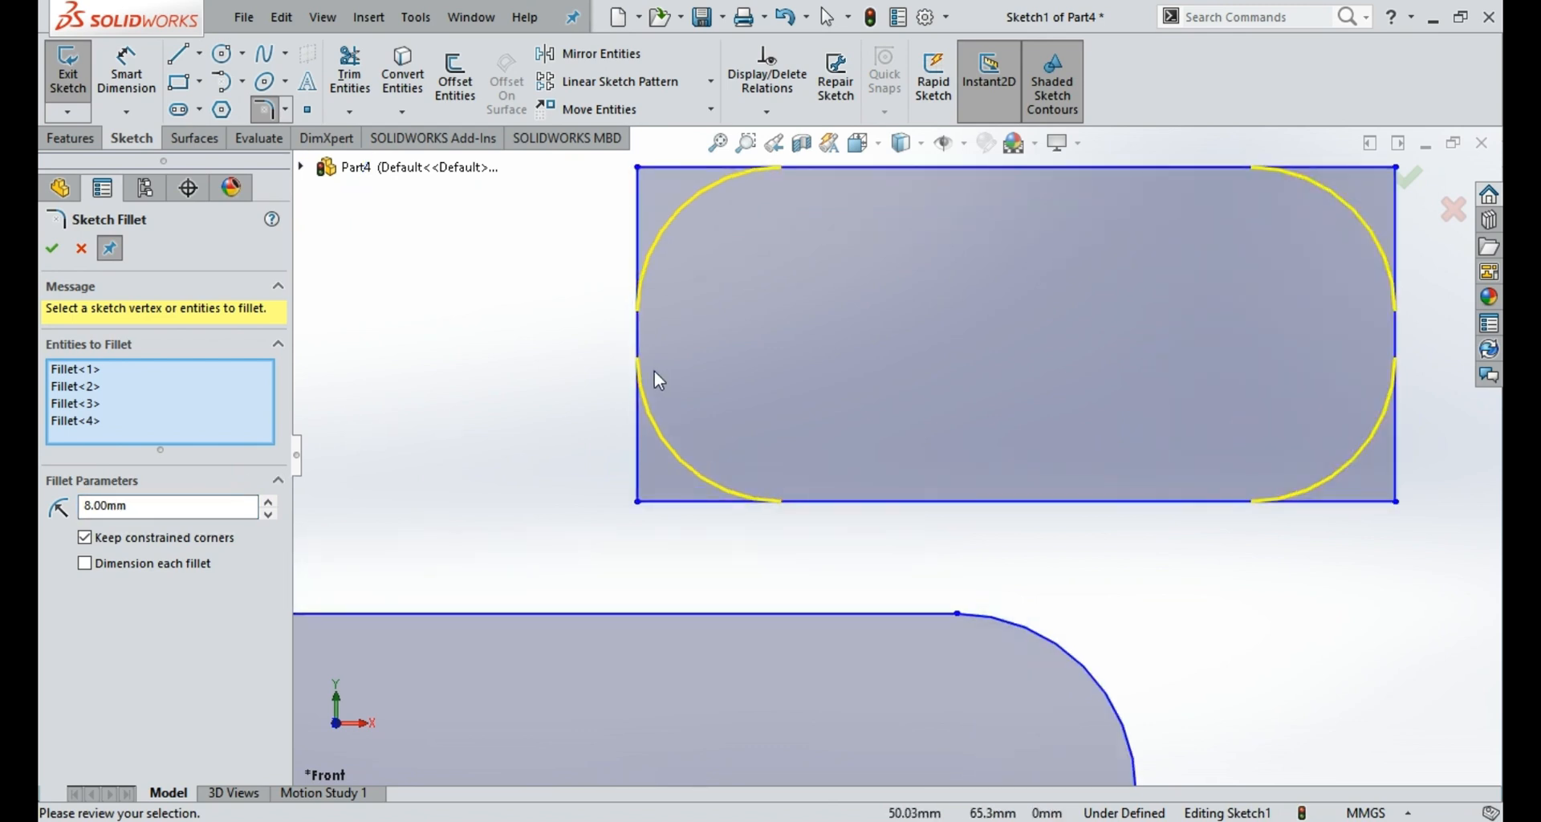
{"action": "left_click_drag", "start_coordinate": [144, 511], "coordinate": [41, 499]}
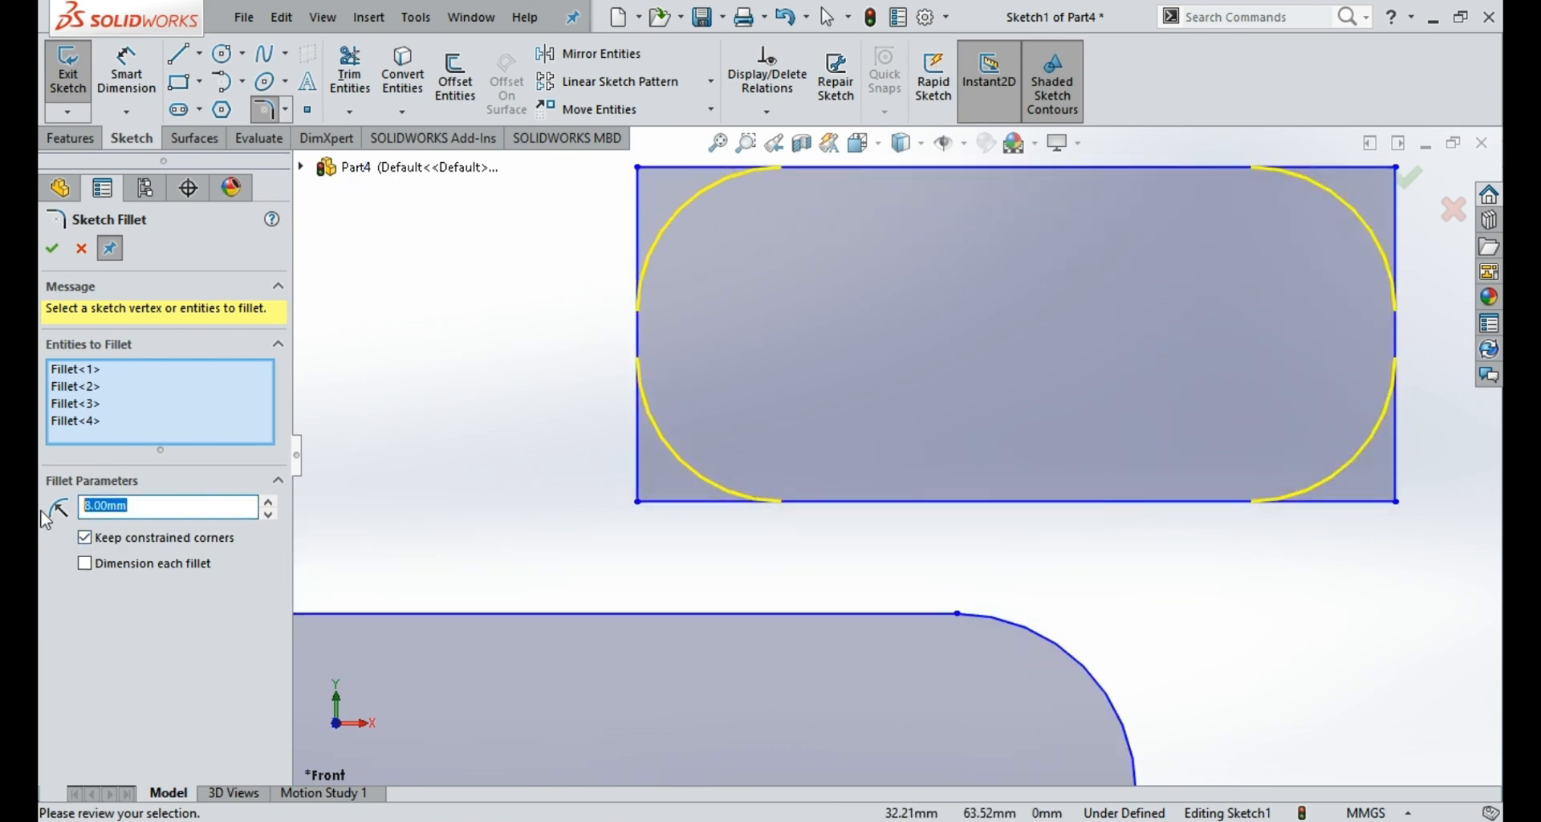
{"action": "type", "text": "9"}
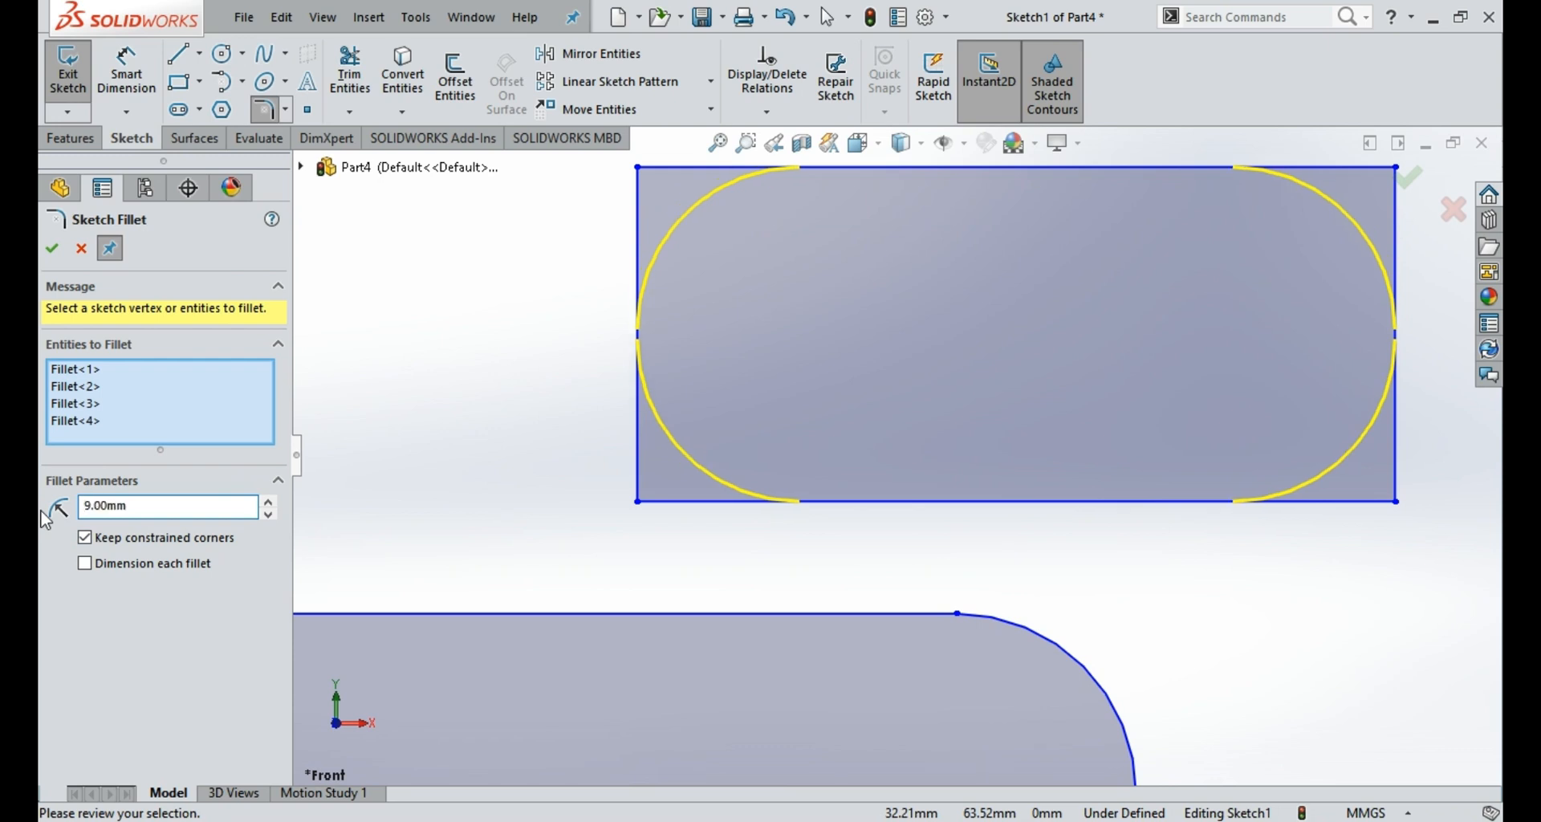
{"action": "scroll", "coordinate": [767, 376], "scroll_direction": "down", "scroll_amount": 3}
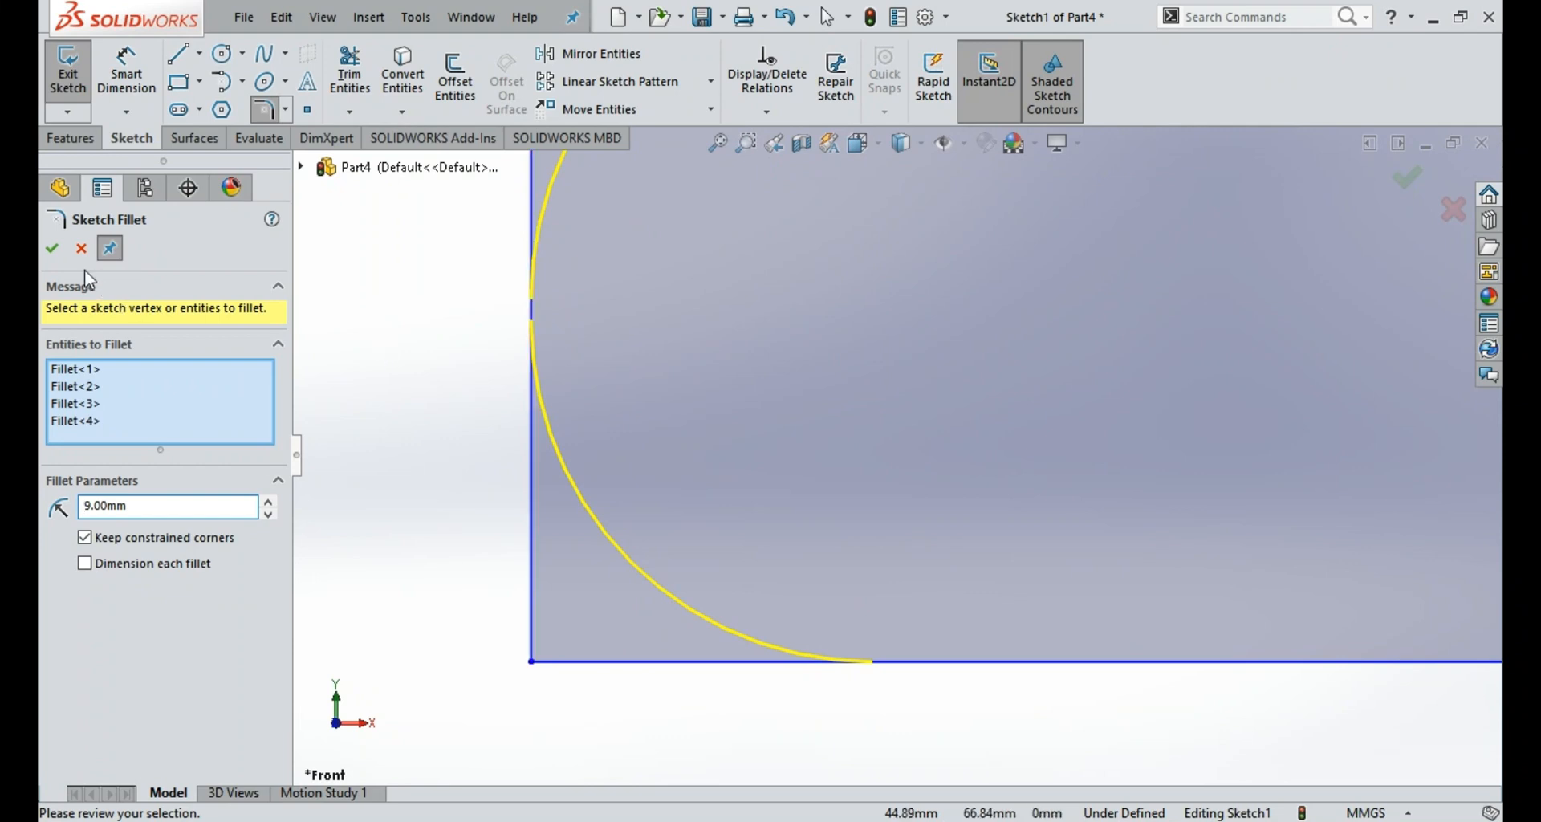
{"action": "left_click", "coordinate": [55, 250]}
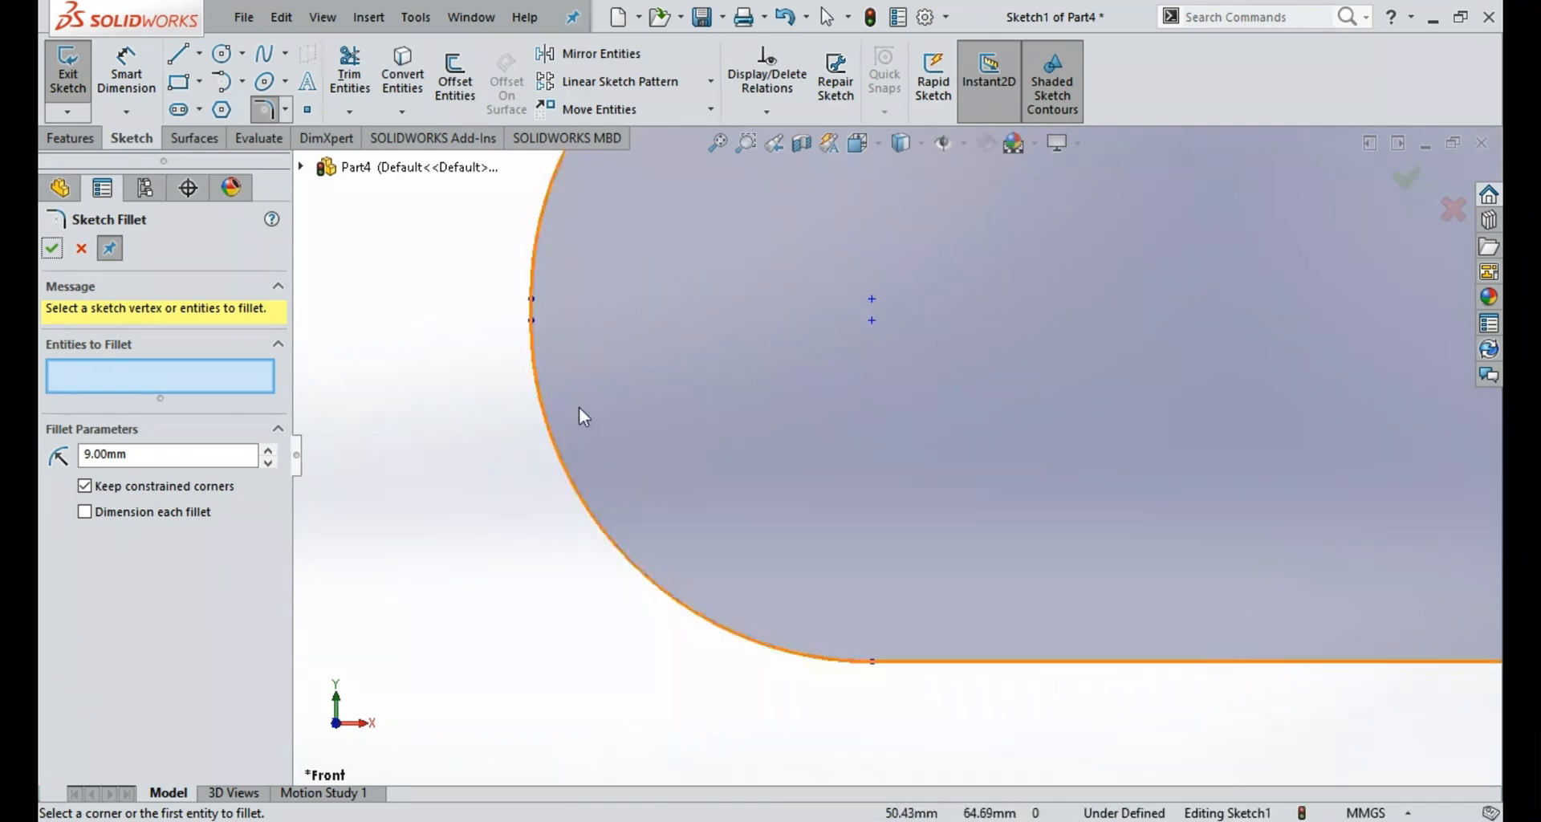
Step: Inspect the junction of the two arcs on the rectangle's left side and undo the 9 mm corner fillets
{"action": "scroll", "coordinate": [557, 326], "scroll_direction": "down", "scroll_amount": 3}
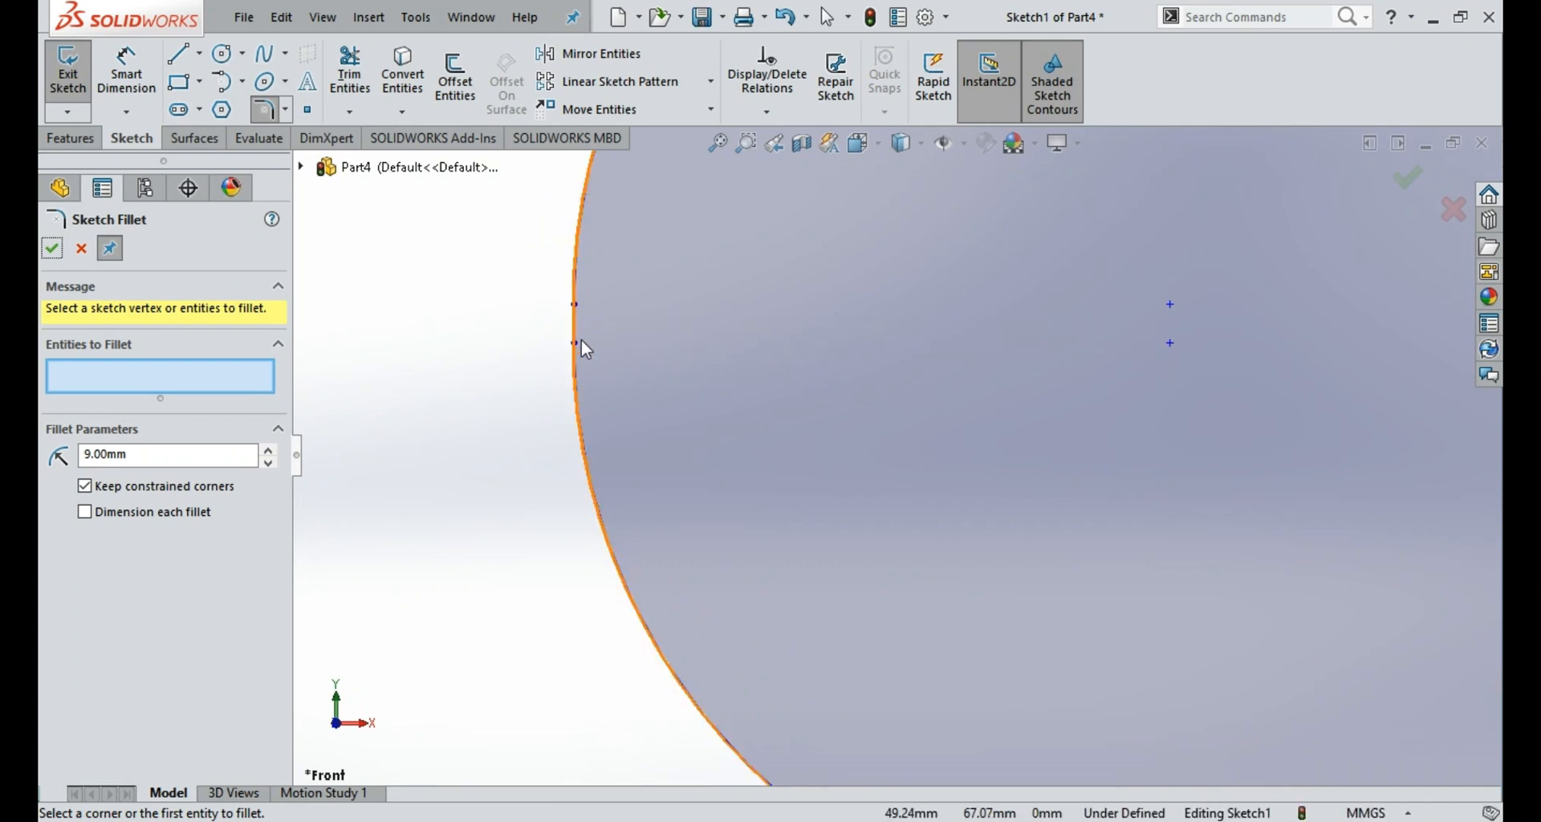
{"action": "scroll", "coordinate": [706, 406], "scroll_direction": "up", "scroll_amount": 3}
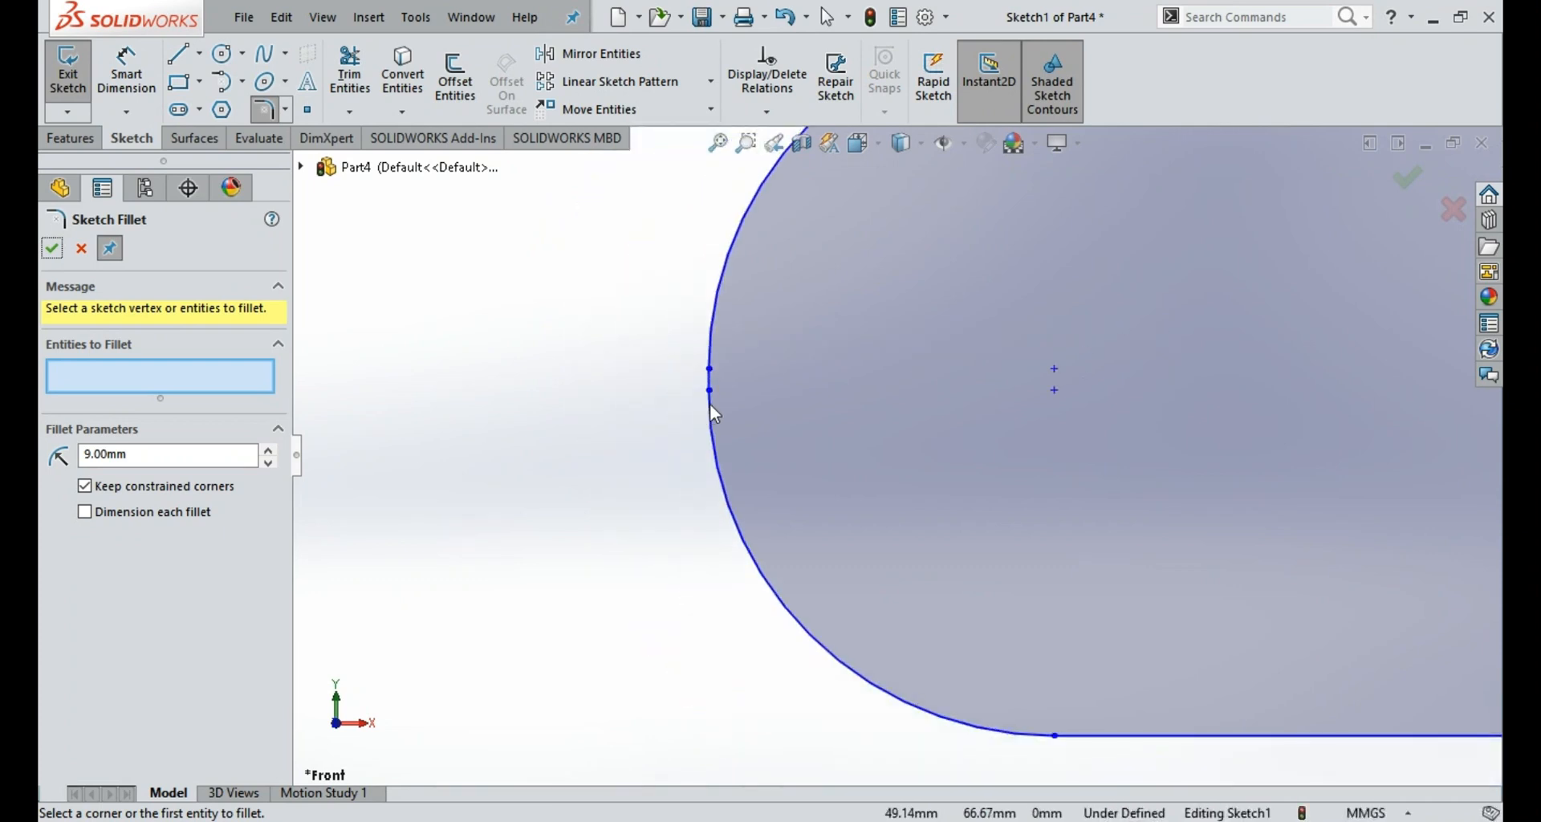
{"action": "key", "text": "Escape"}
{"action": "key", "text": "ctrl+z"}
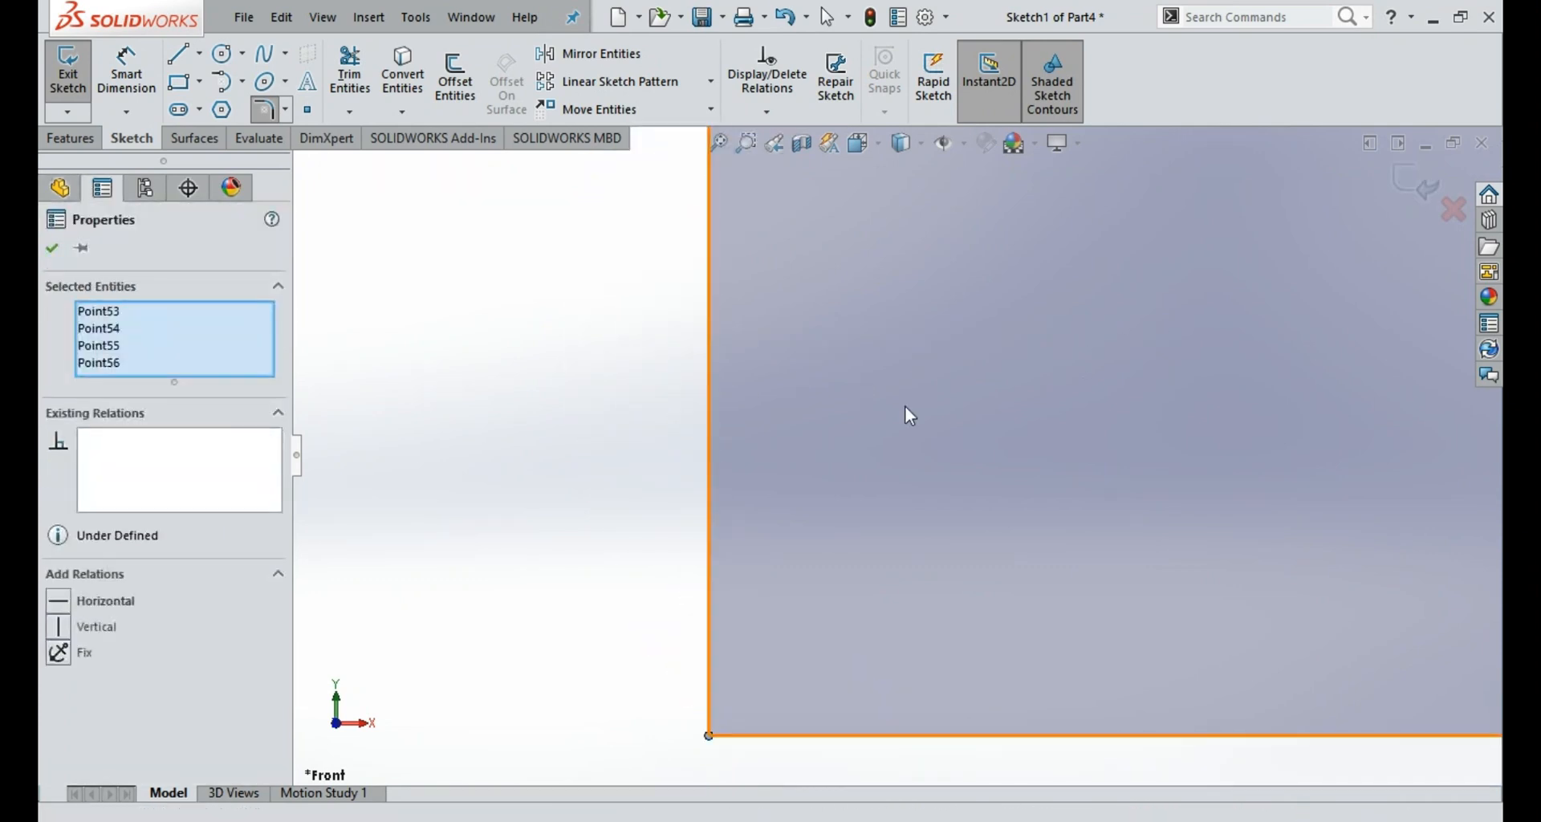
Step: Restart the sketch fillet on the rectangle's four corners and try a 10 mm radius
{"action": "scroll", "coordinate": [1132, 406], "scroll_direction": "up", "scroll_amount": 4}
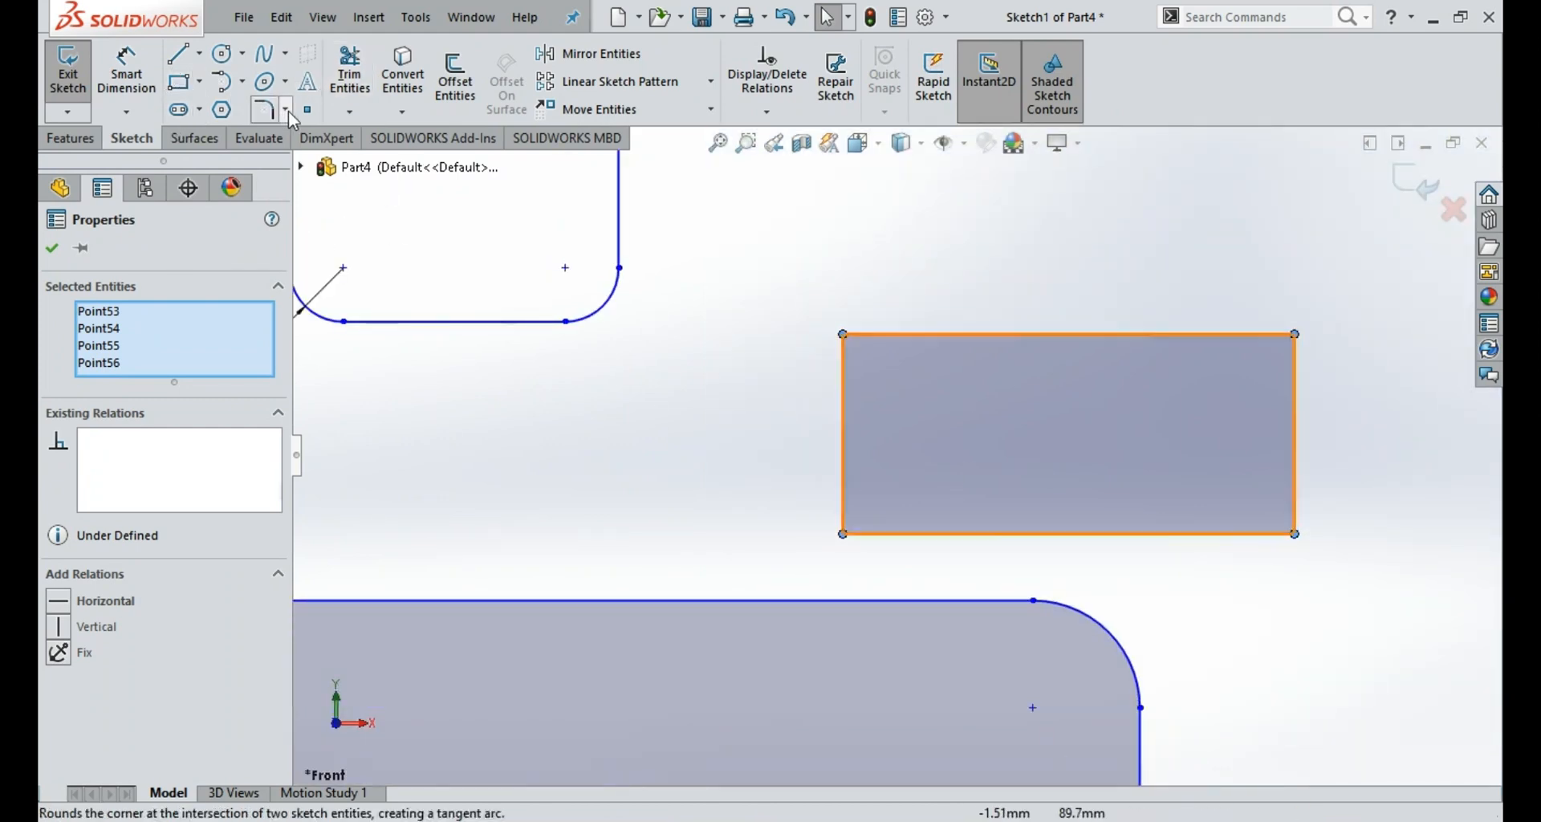
{"action": "left_click", "coordinate": [267, 109]}
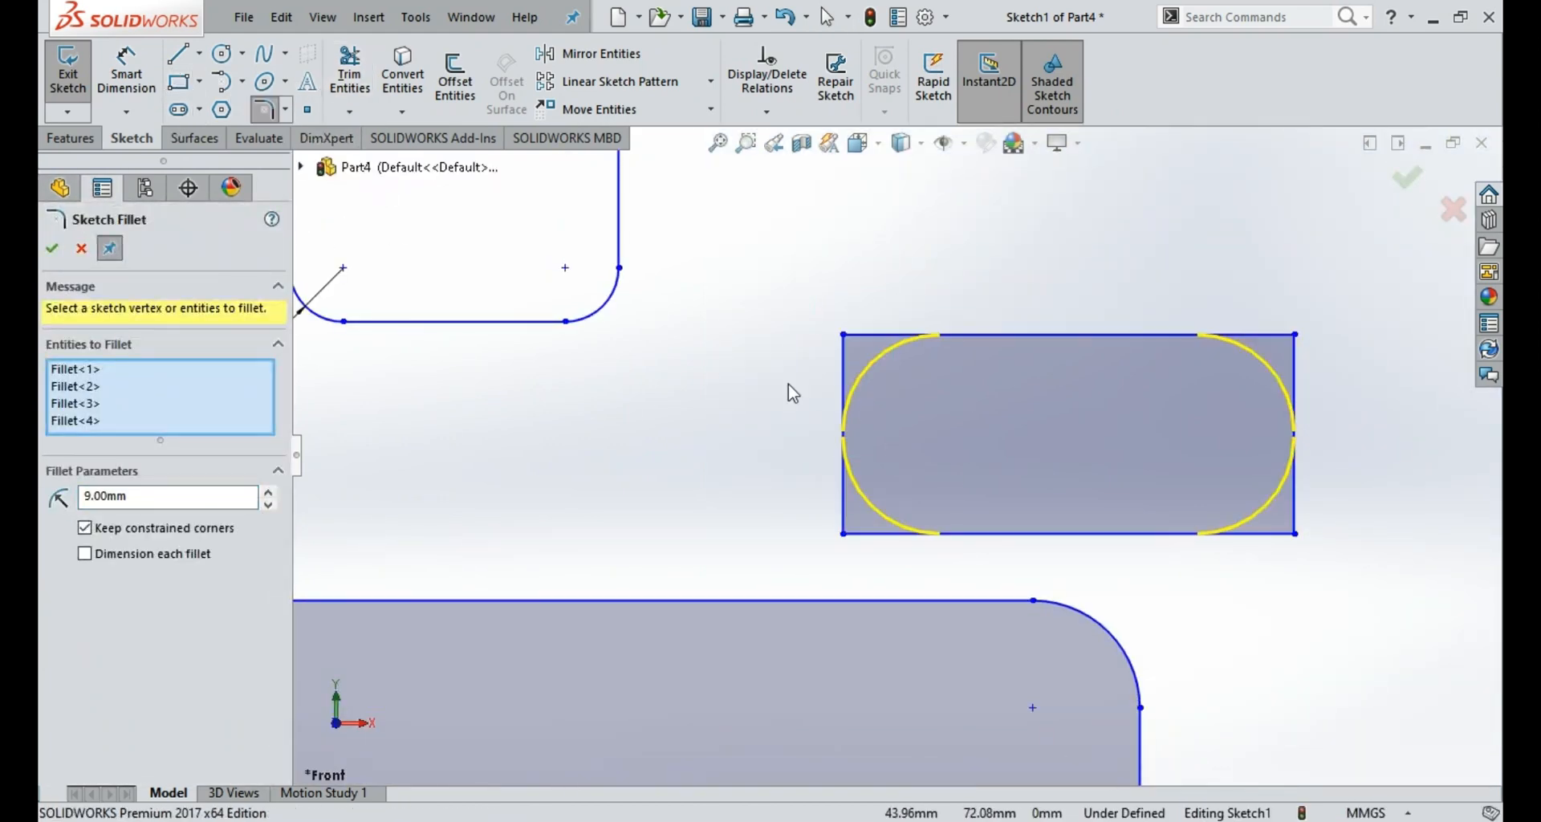
{"action": "left_click", "coordinate": [210, 504]}
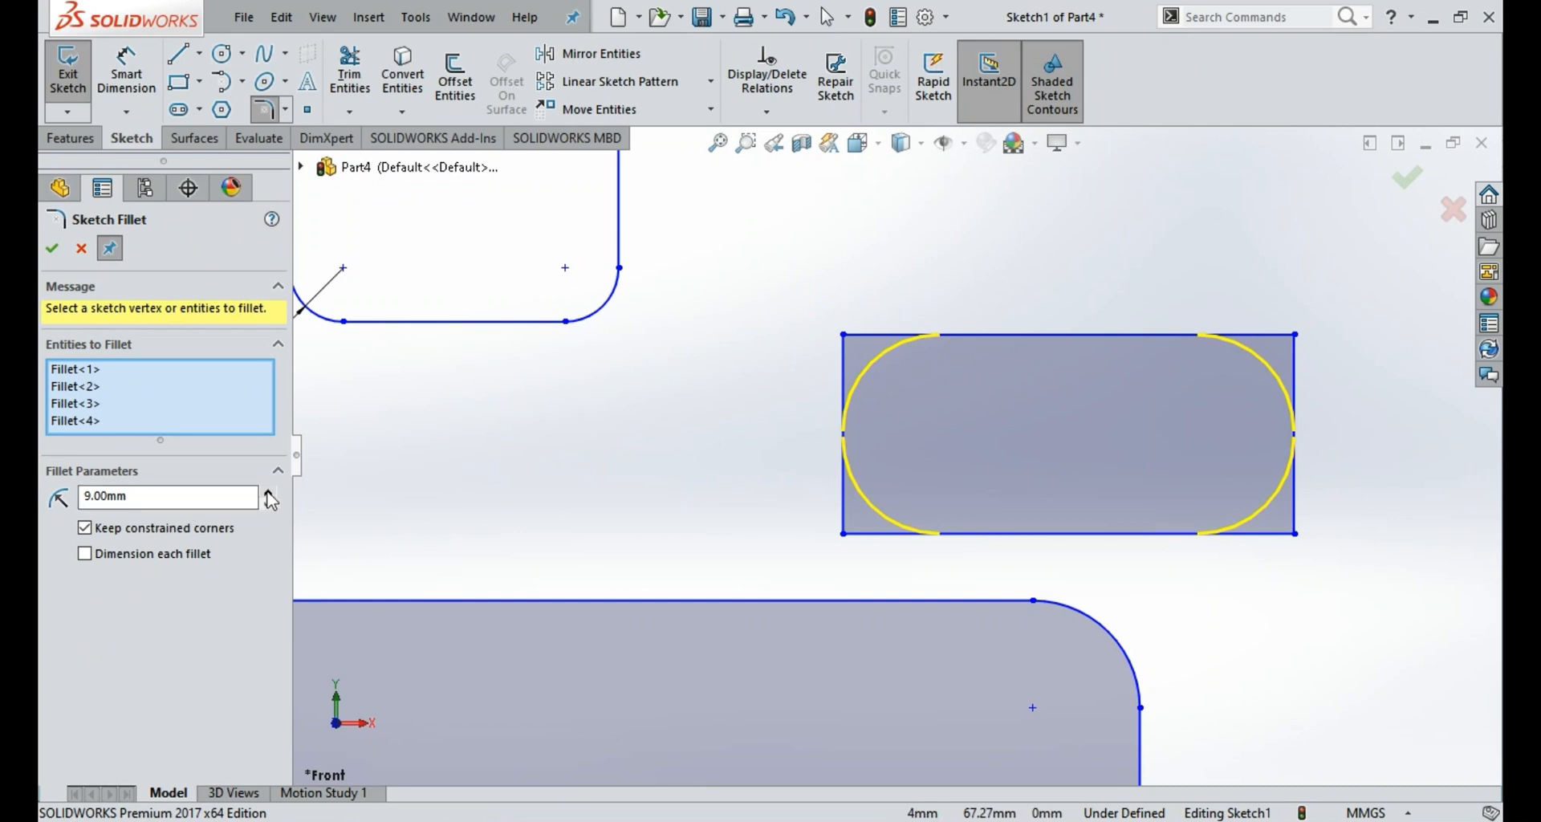
{"action": "double_click", "coordinate": [198, 497]}
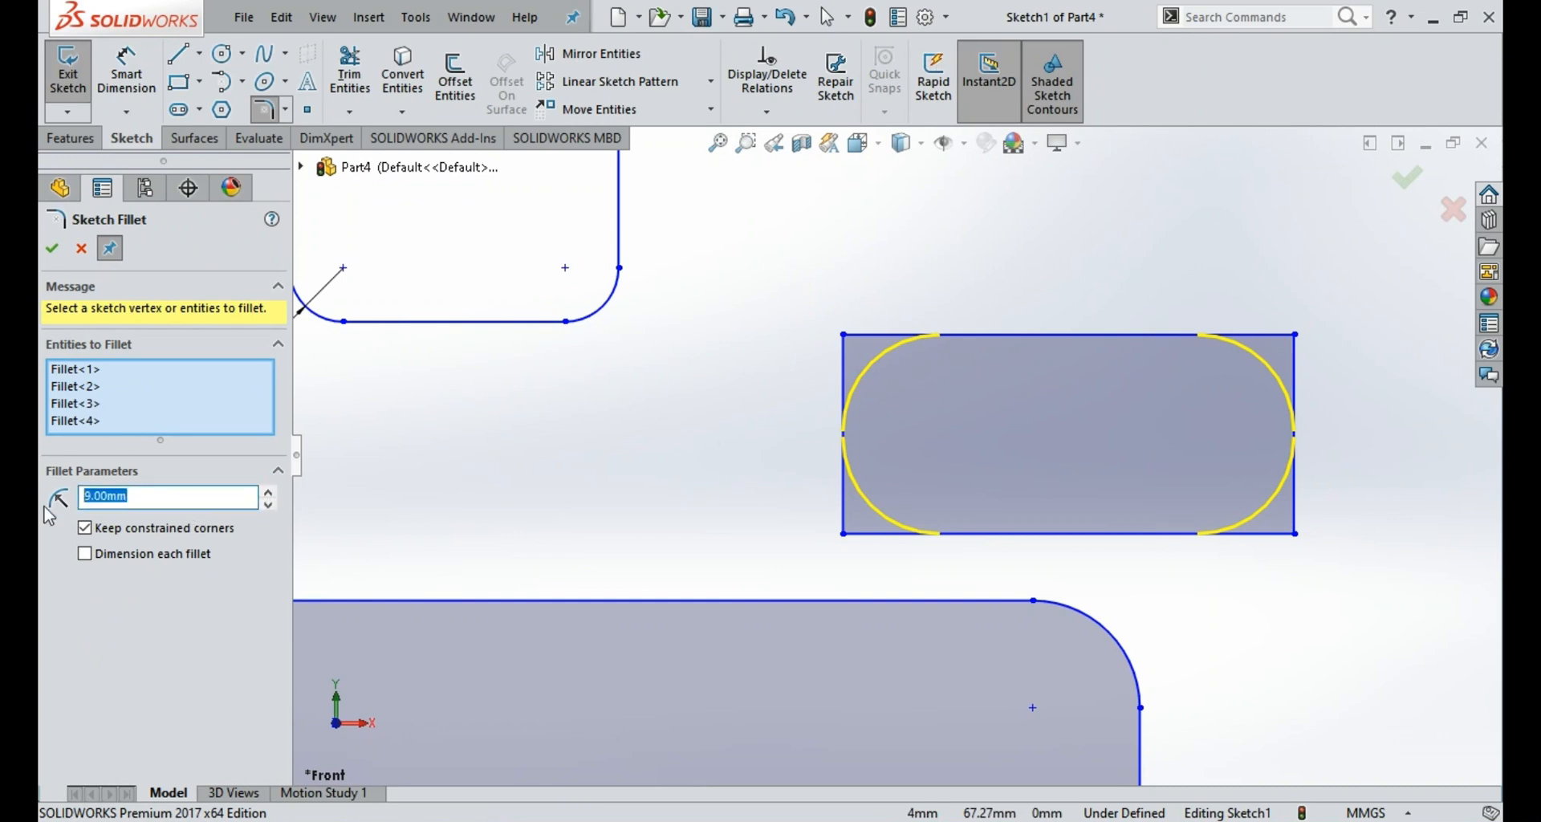
{"action": "type", "text": "10"}
{"action": "key", "text": "Return"}
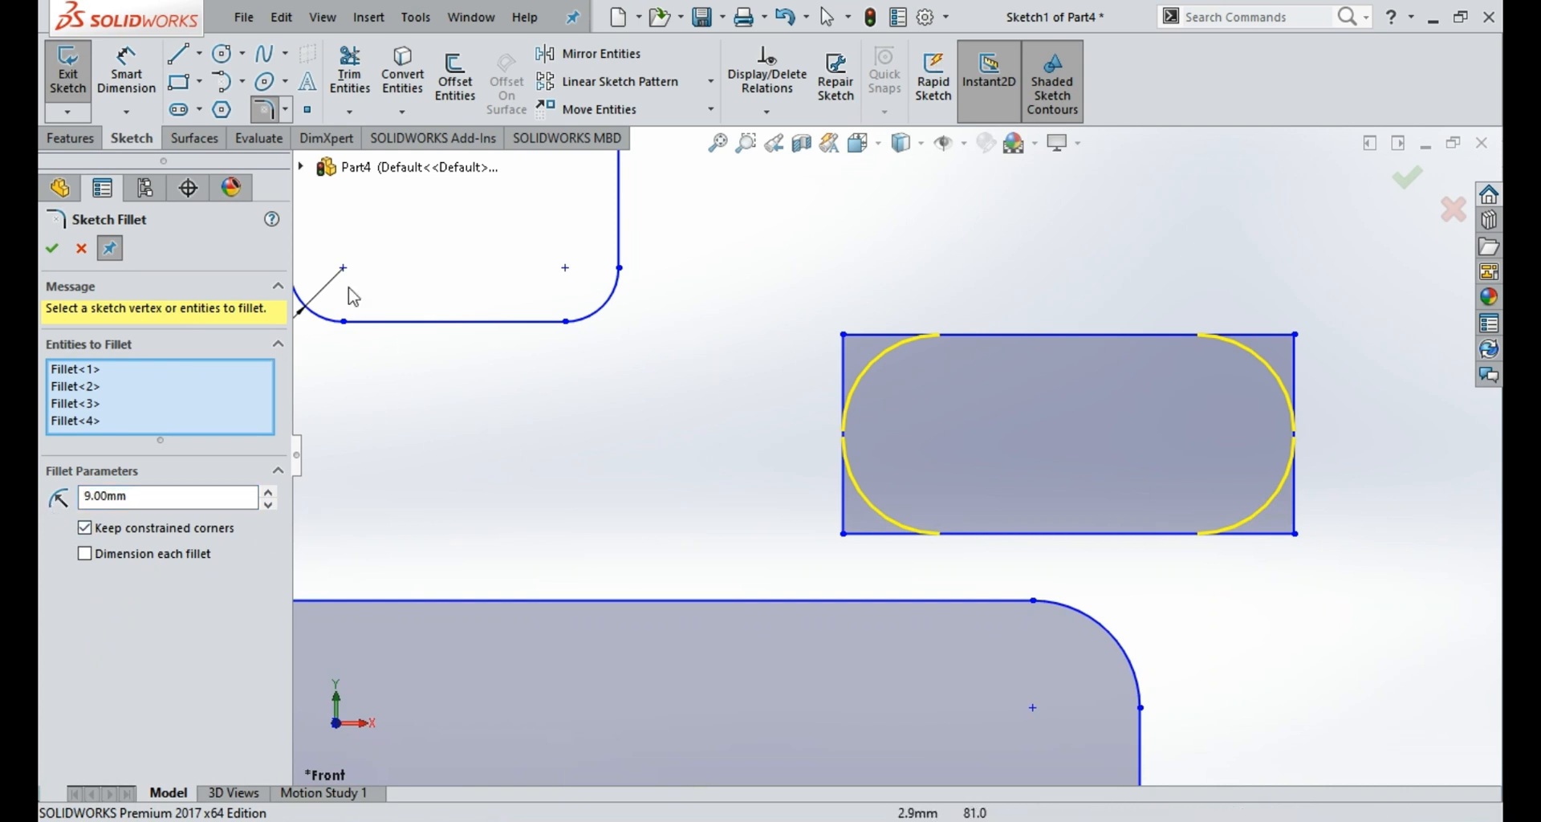
Step: Apply 9 mm sketch fillets to all four corners of the rectangle and finish the Sketch Fillet command
{"action": "left_click", "coordinate": [52, 250]}
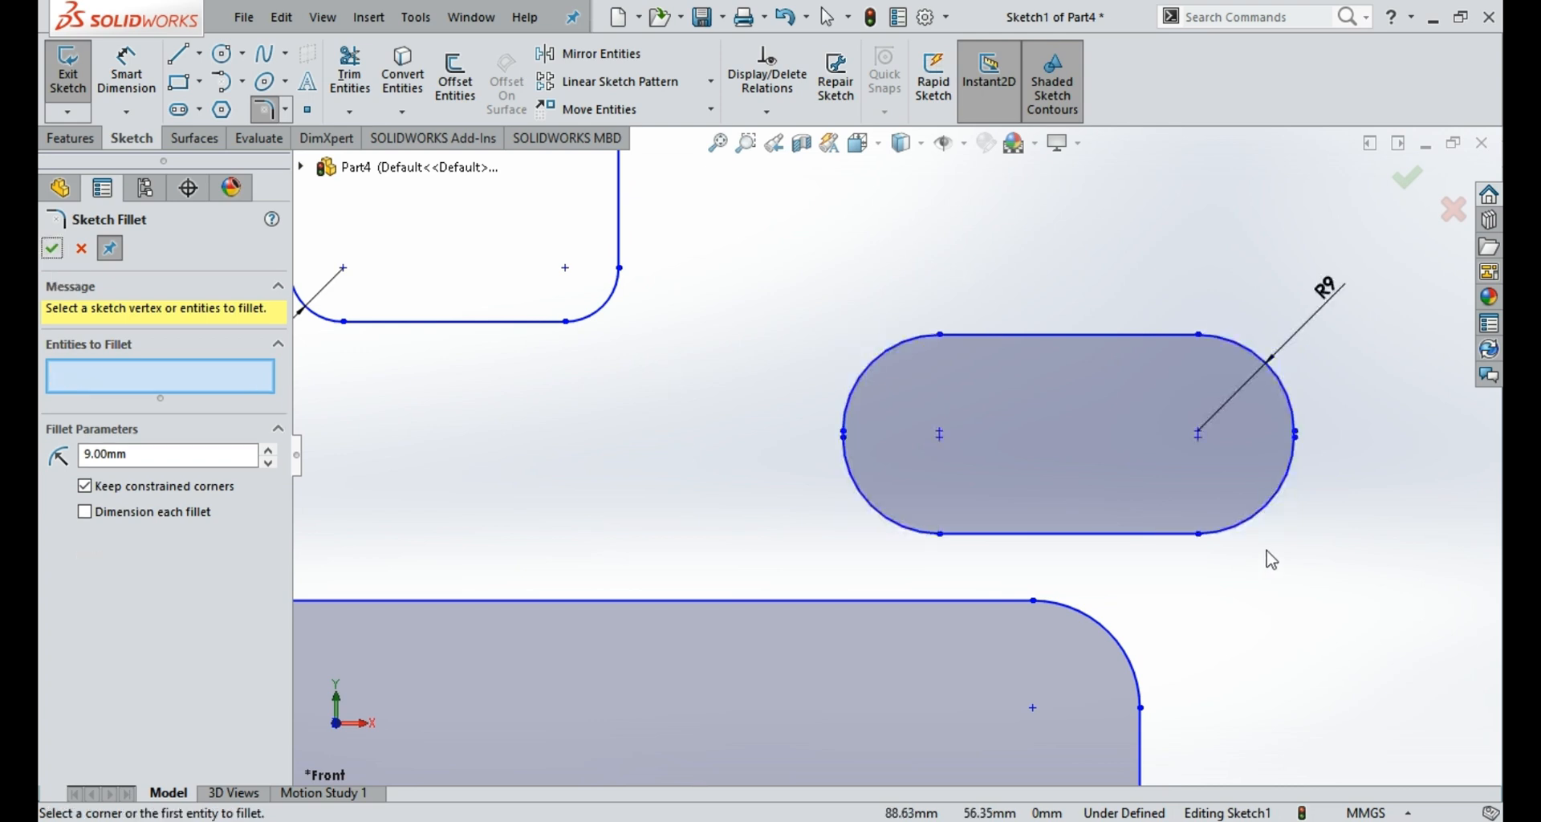
{"action": "scroll", "coordinate": [1306, 465], "scroll_direction": "down", "scroll_amount": 3}
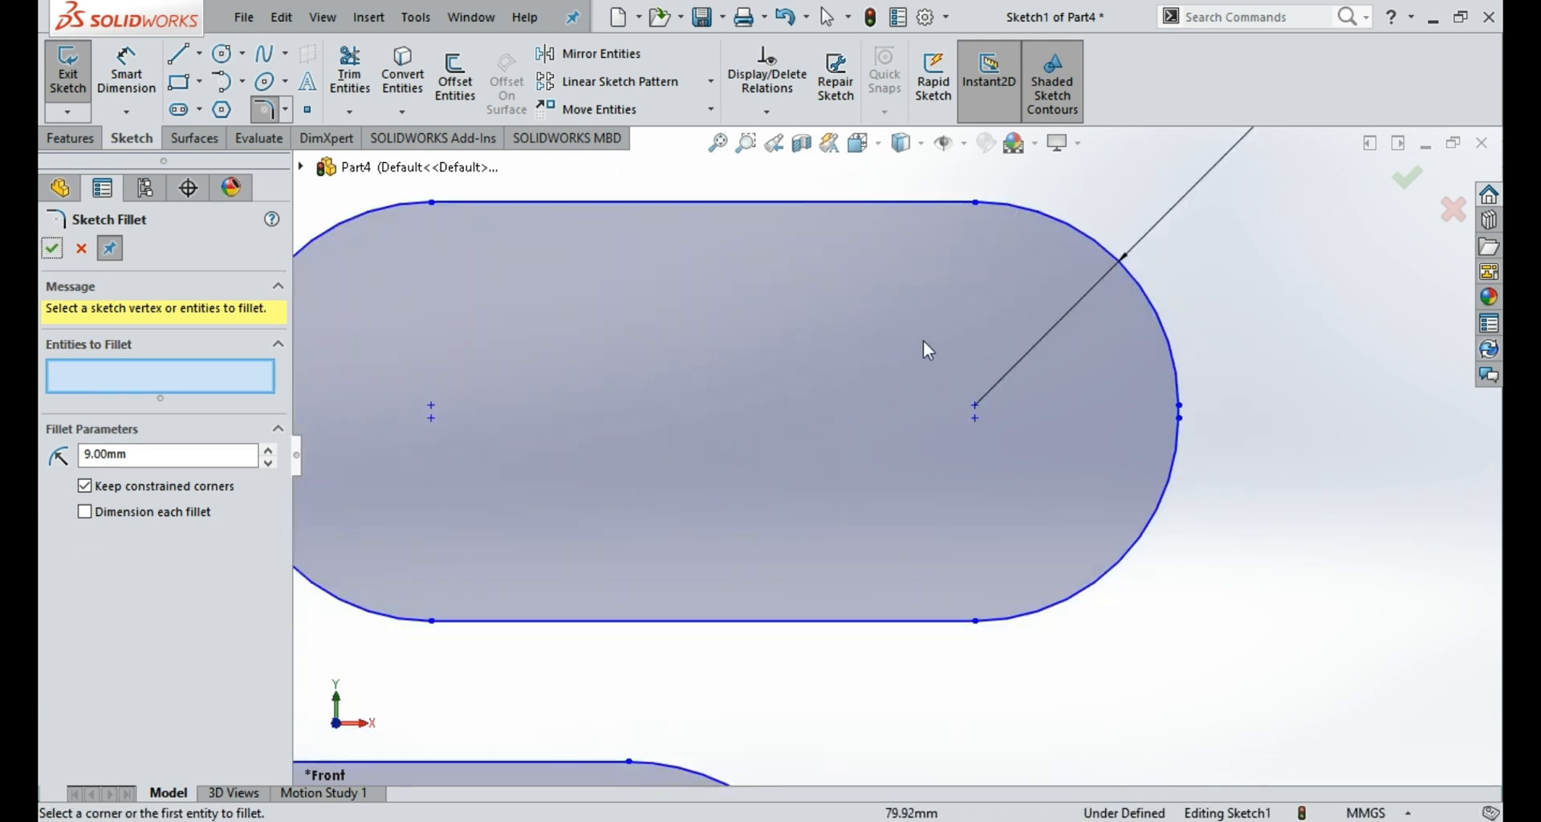
{"action": "scroll", "coordinate": [923, 341], "scroll_direction": "up", "scroll_amount": 2}
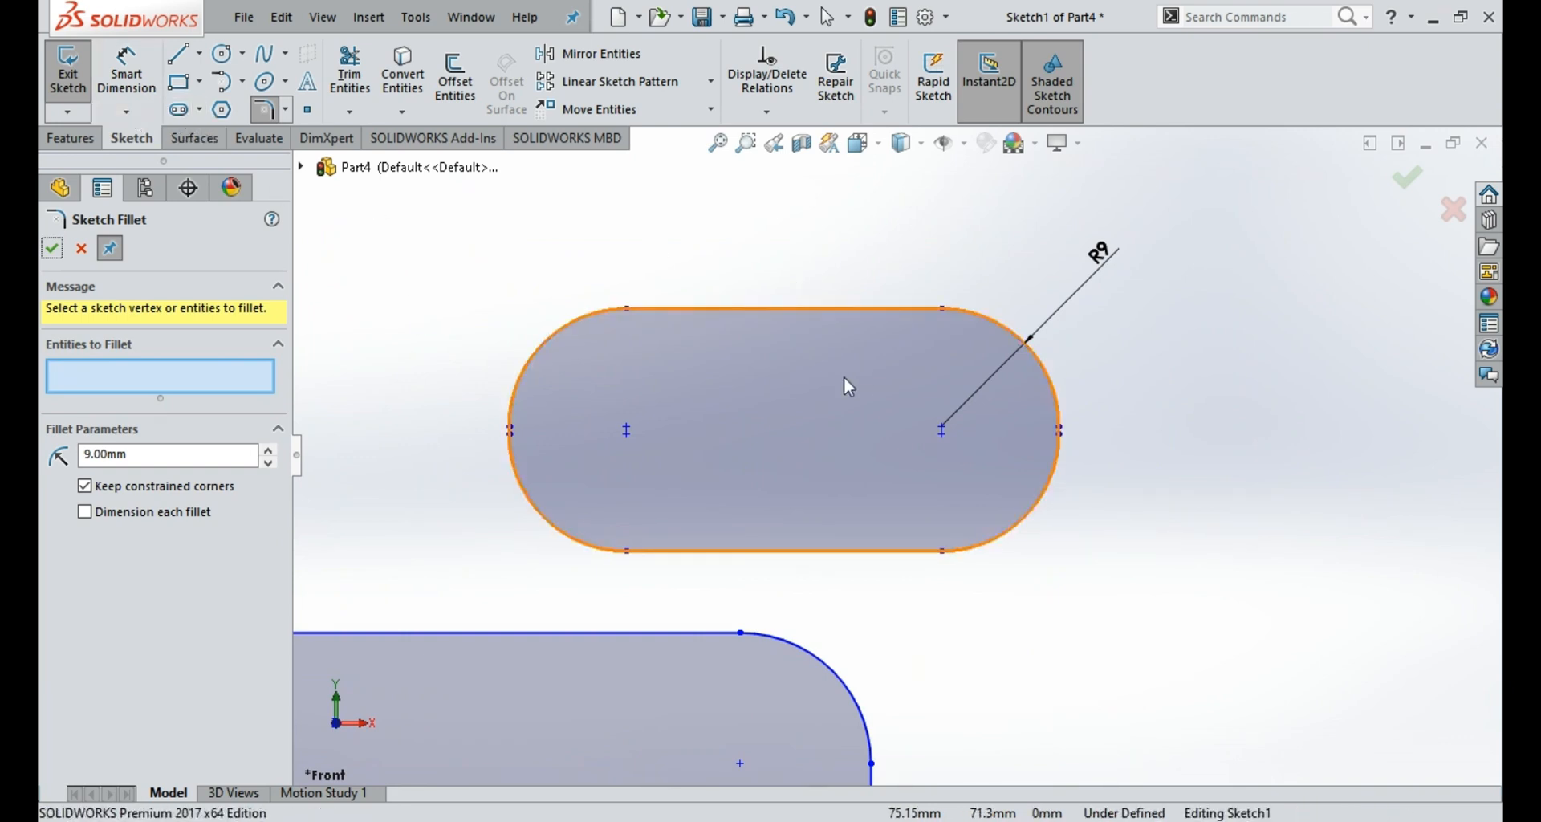
{"action": "scroll", "coordinate": [899, 423], "scroll_direction": "down", "scroll_amount": 3}
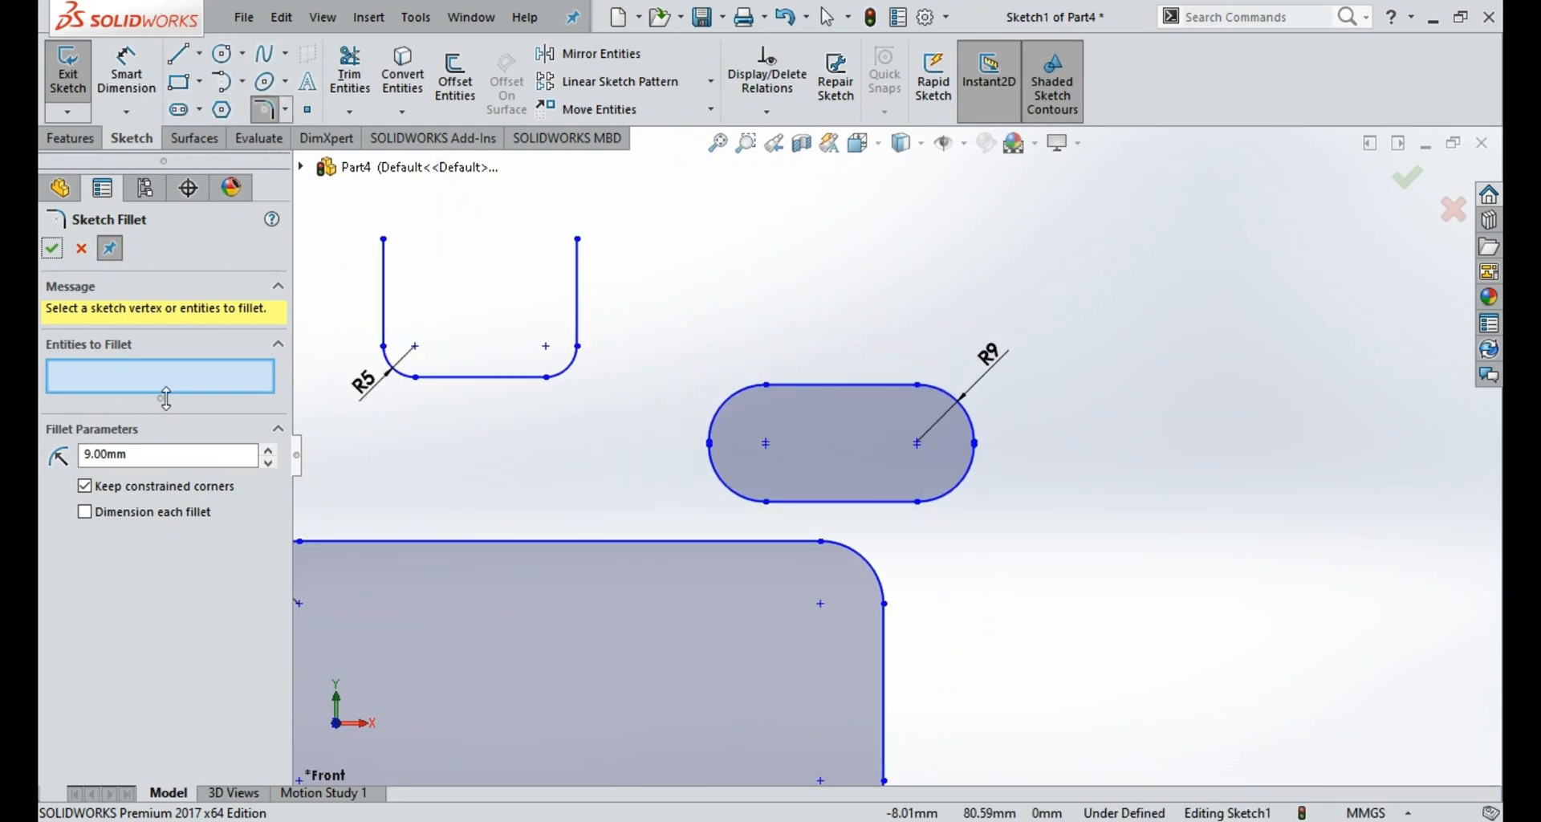
{"action": "scroll", "coordinate": [647, 483], "scroll_direction": "down", "scroll_amount": 2}
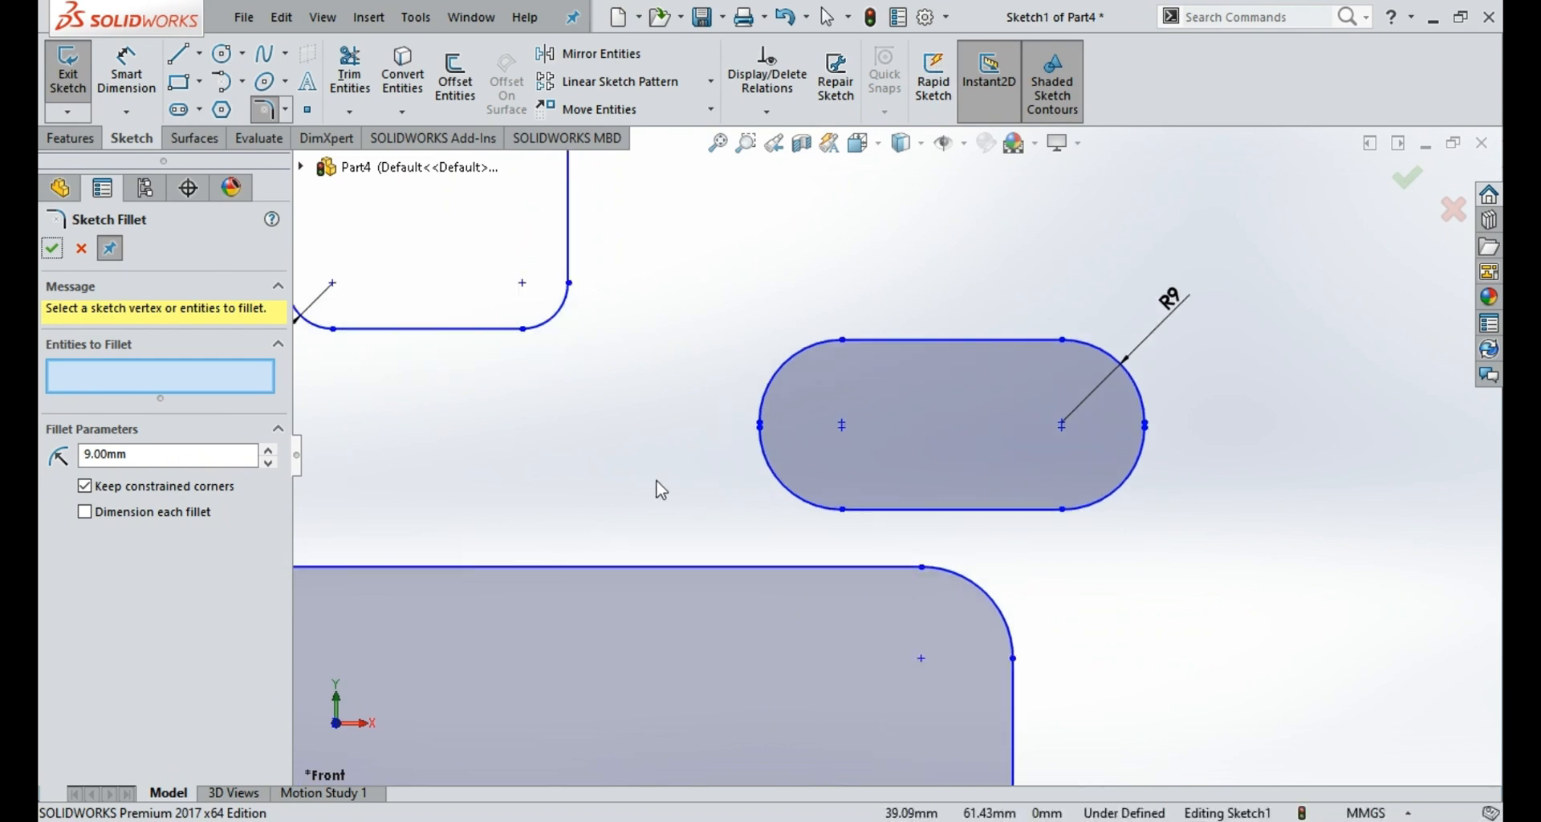
{"action": "scroll", "coordinate": [657, 484], "scroll_direction": "up", "scroll_amount": 3}
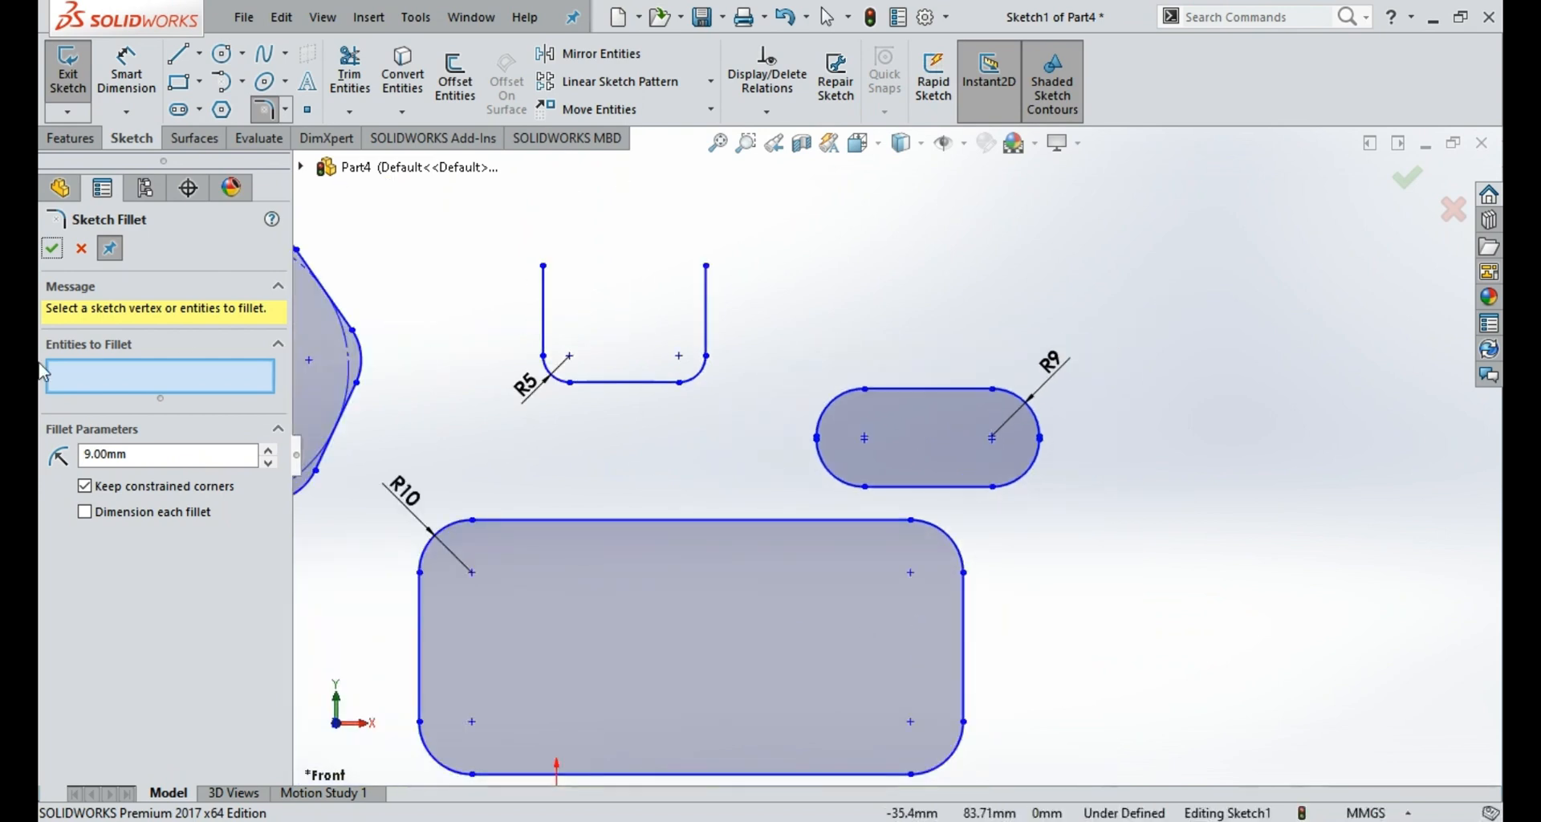
{"action": "left_click", "coordinate": [52, 253]}
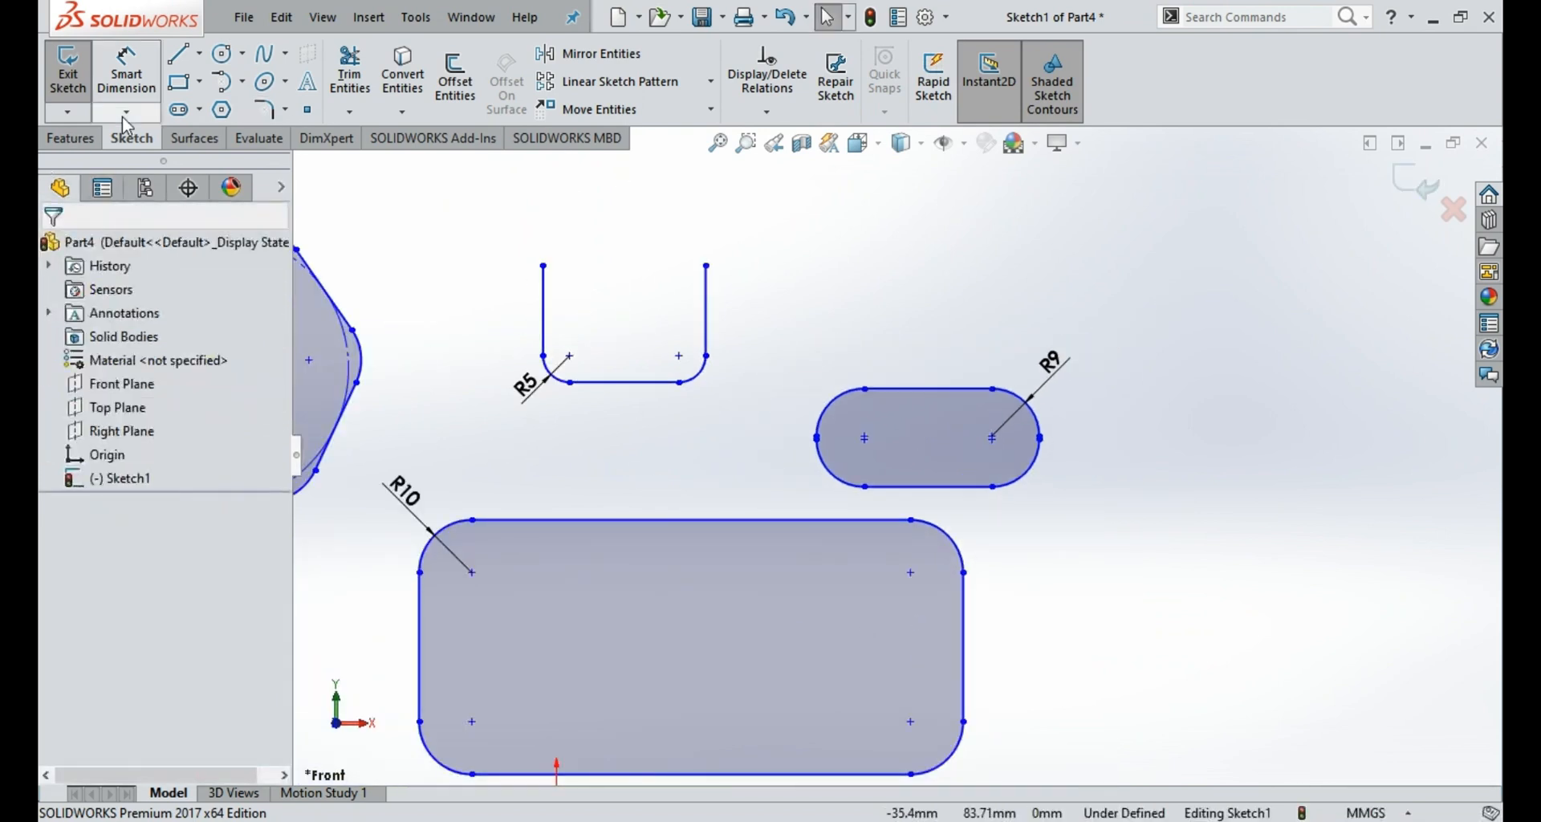
Step: Draw another corner rectangle above and to the right of the R9 rounded rectangle
{"action": "left_click", "coordinate": [176, 84]}
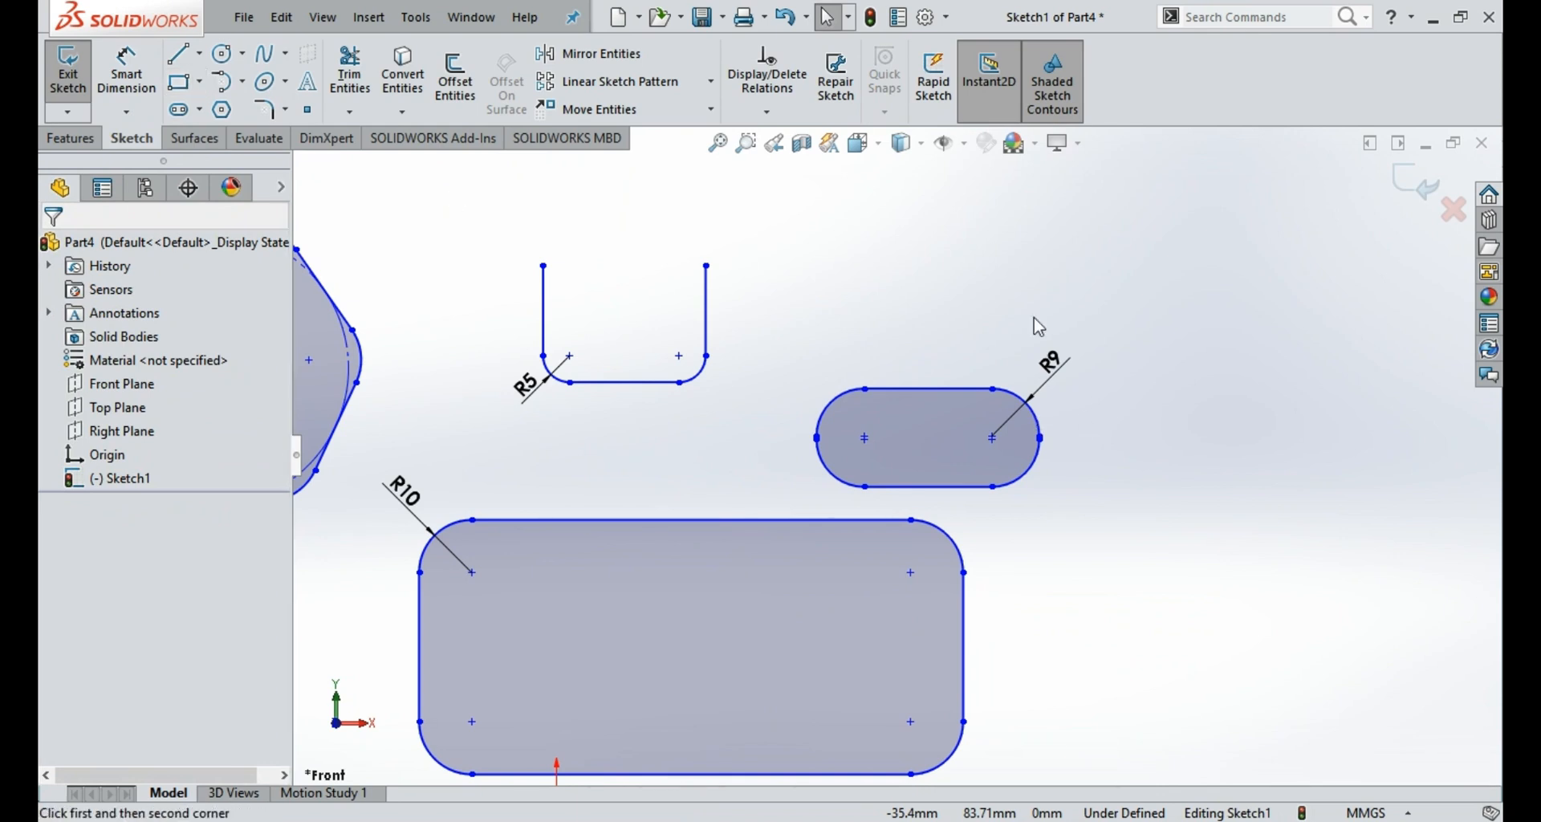
{"action": "scroll", "coordinate": [895, 454], "scroll_direction": "up", "scroll_amount": 2}
{"action": "left_click_drag", "start_coordinate": [921, 245], "coordinate": [1163, 368]}
{"action": "key", "text": "Escape"}
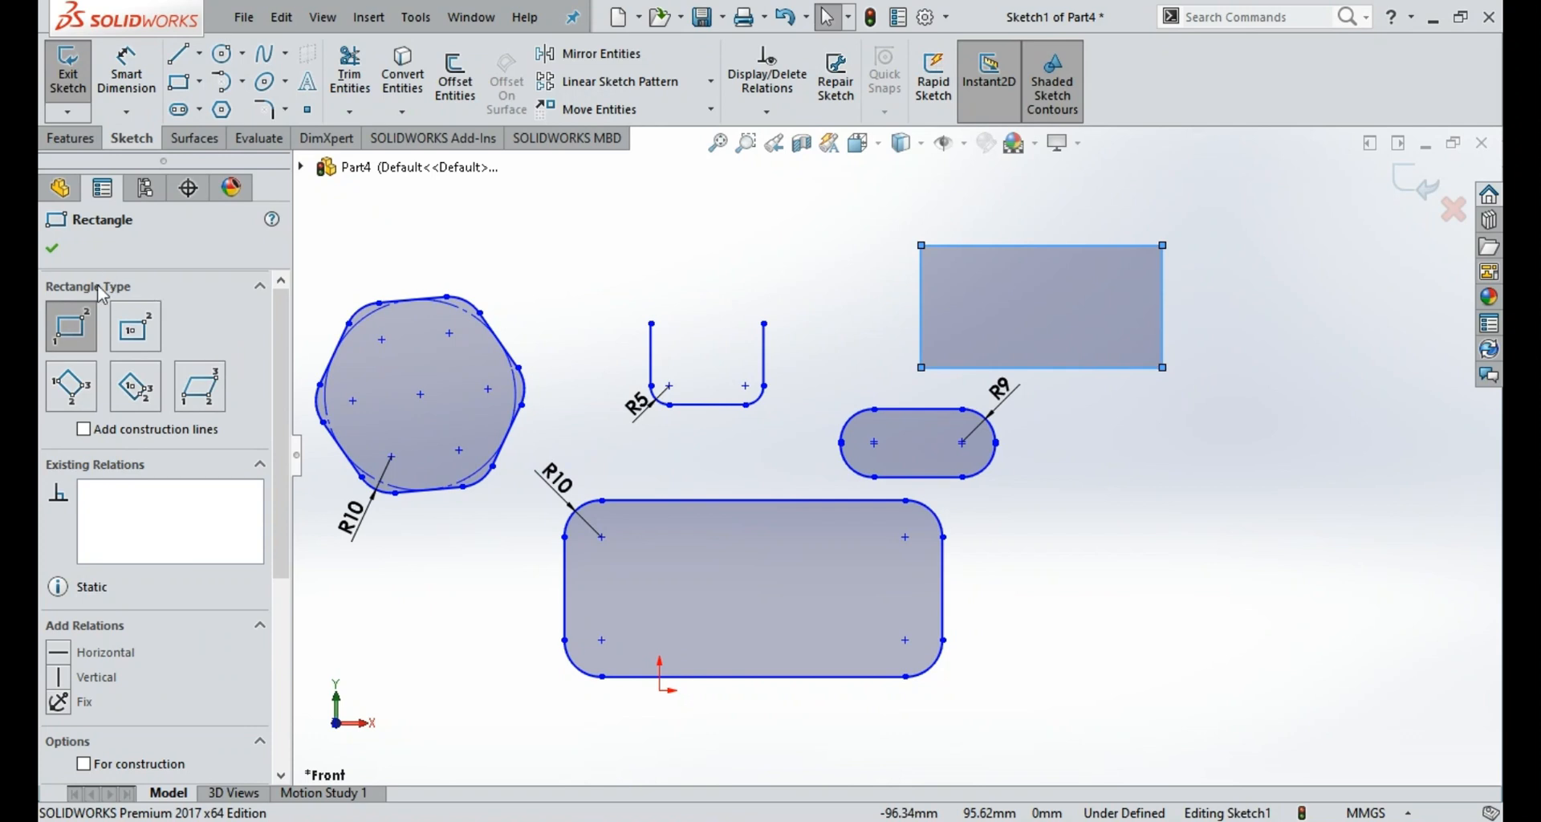
{"action": "left_click", "coordinate": [53, 249]}
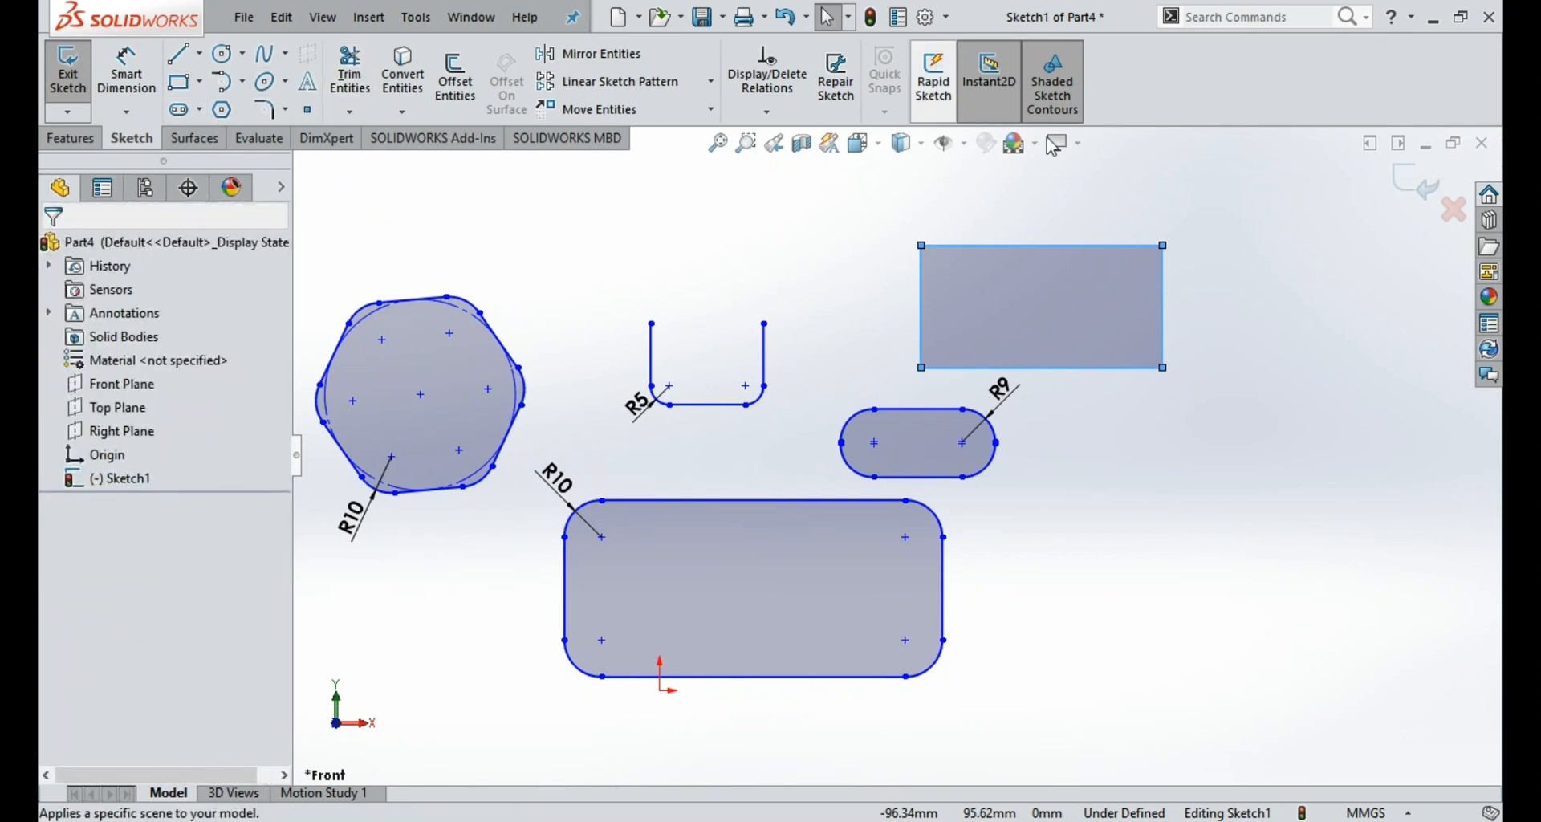
Step: Chamfer both left corners of the new rectangle with 10 mm by 10 mm distance-distance sketch chamfers
{"action": "scroll", "coordinate": [1140, 245], "scroll_direction": "down", "scroll_amount": 4}
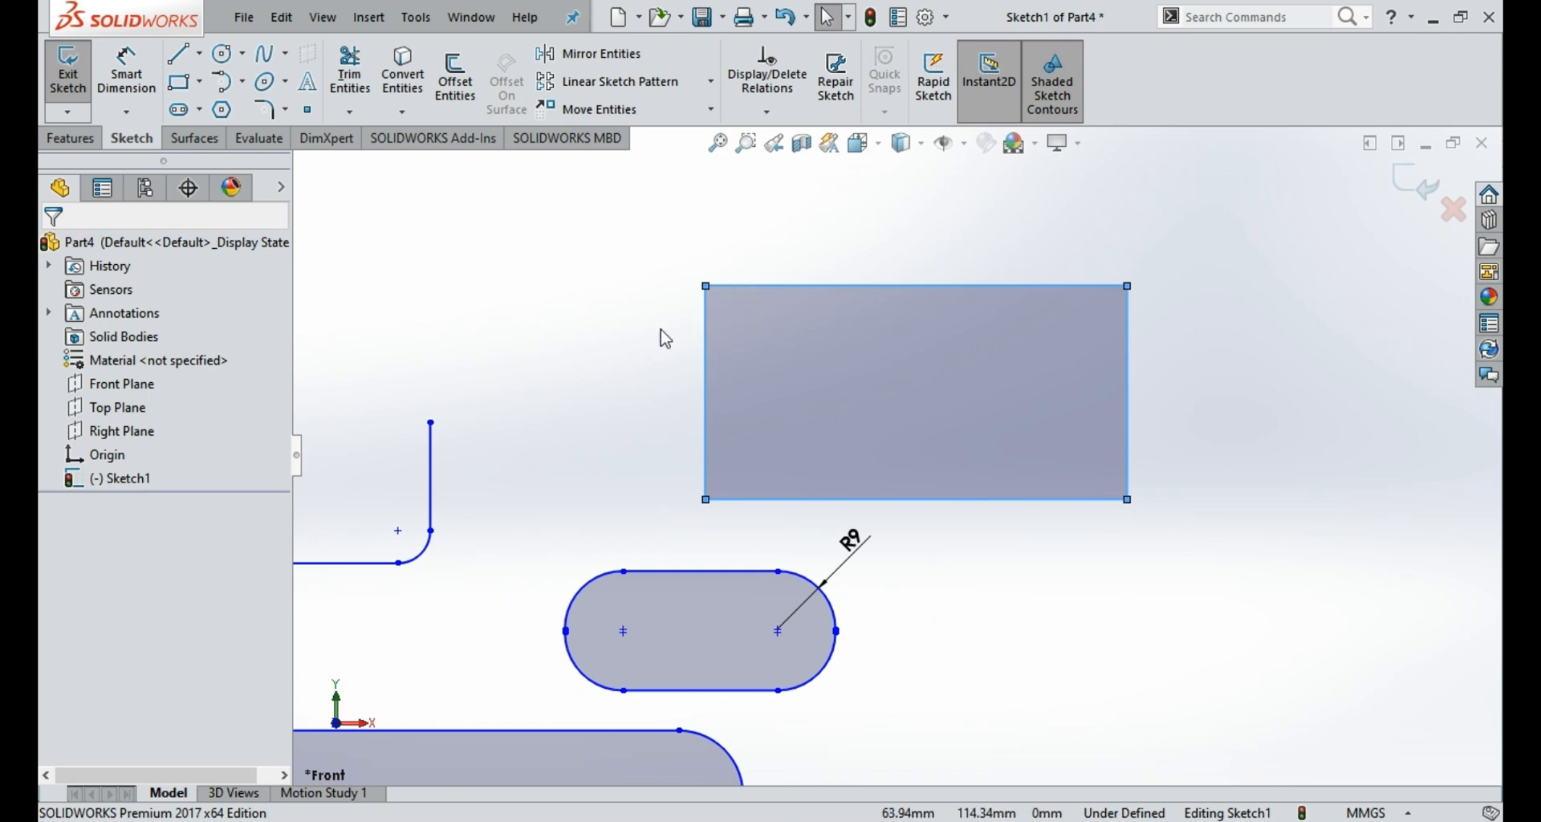
{"action": "left_click", "coordinate": [286, 115]}
{"action": "left_click", "coordinate": [302, 163]}
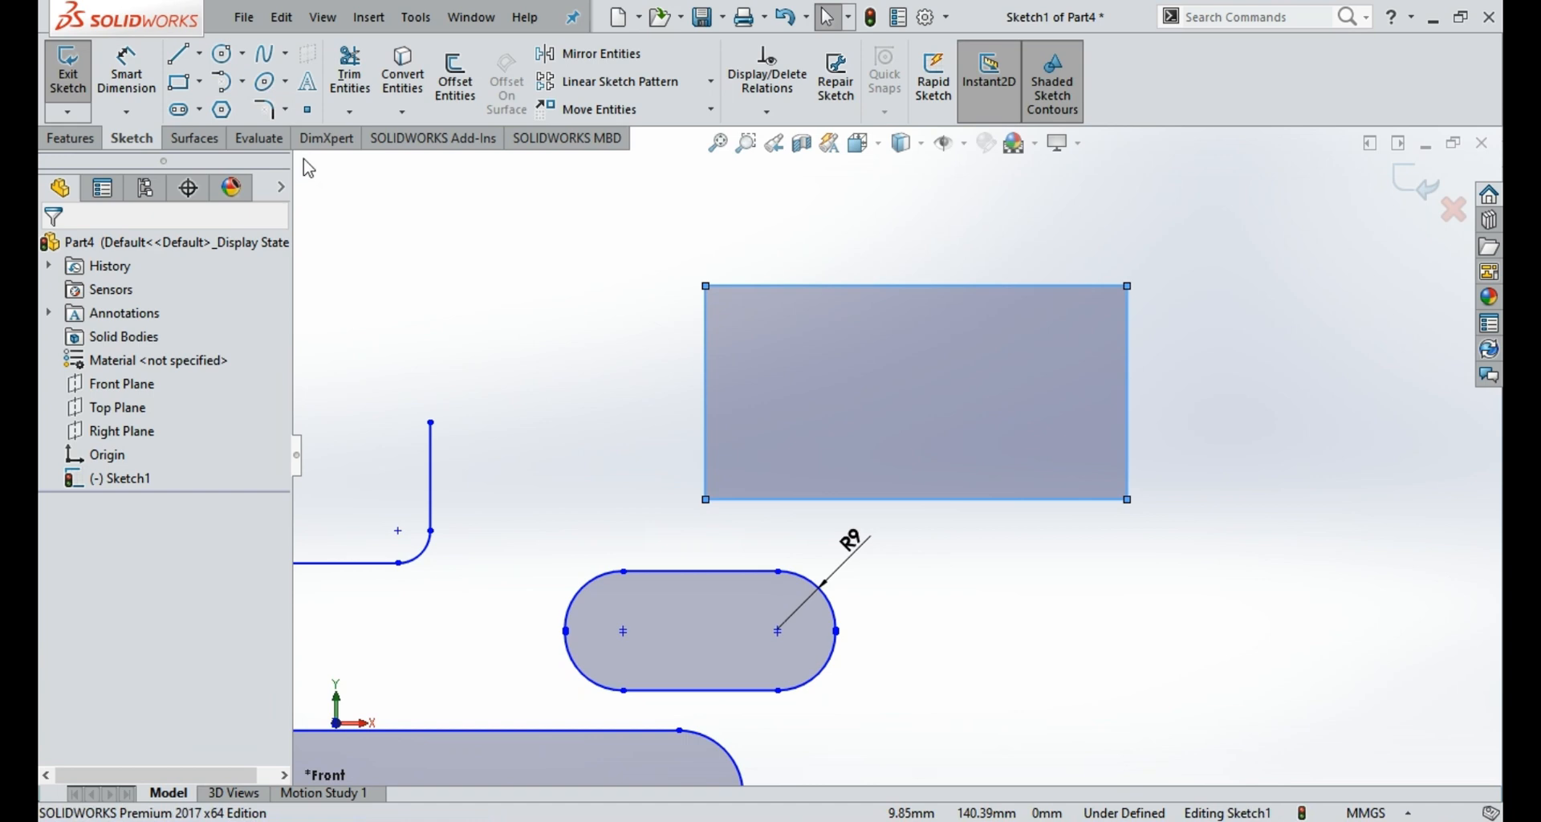
{"action": "left_click", "coordinate": [708, 287]}
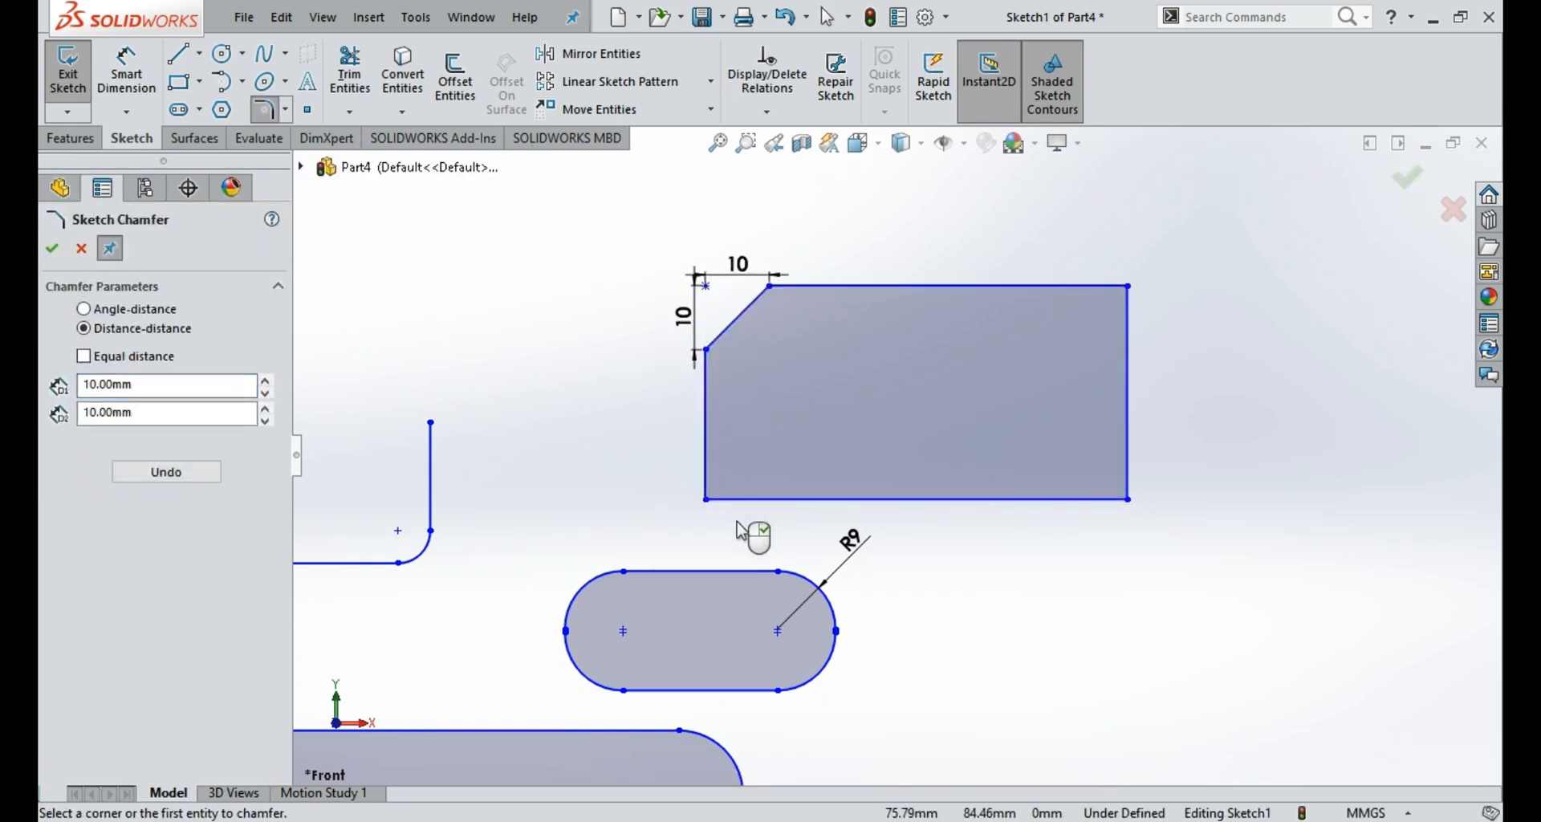
{"action": "left_click", "coordinate": [710, 502]}
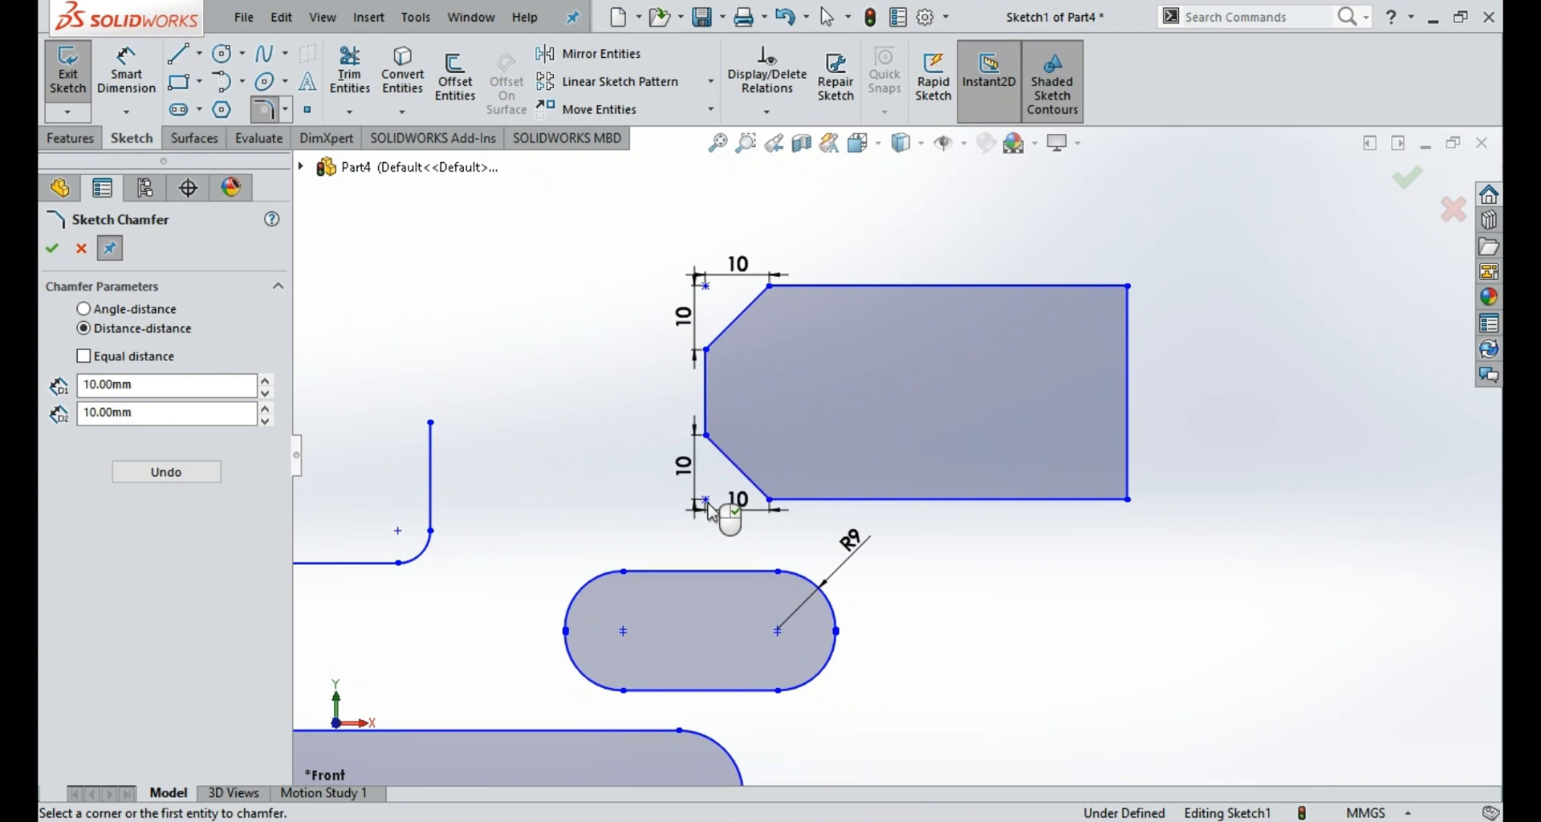
Step: Chamfer both right corners of the upper rectangle with 10 mm by 10 mm distance-distance chamfers and finish the Sketch Chamfer command
{"action": "left_click", "coordinate": [1130, 501]}
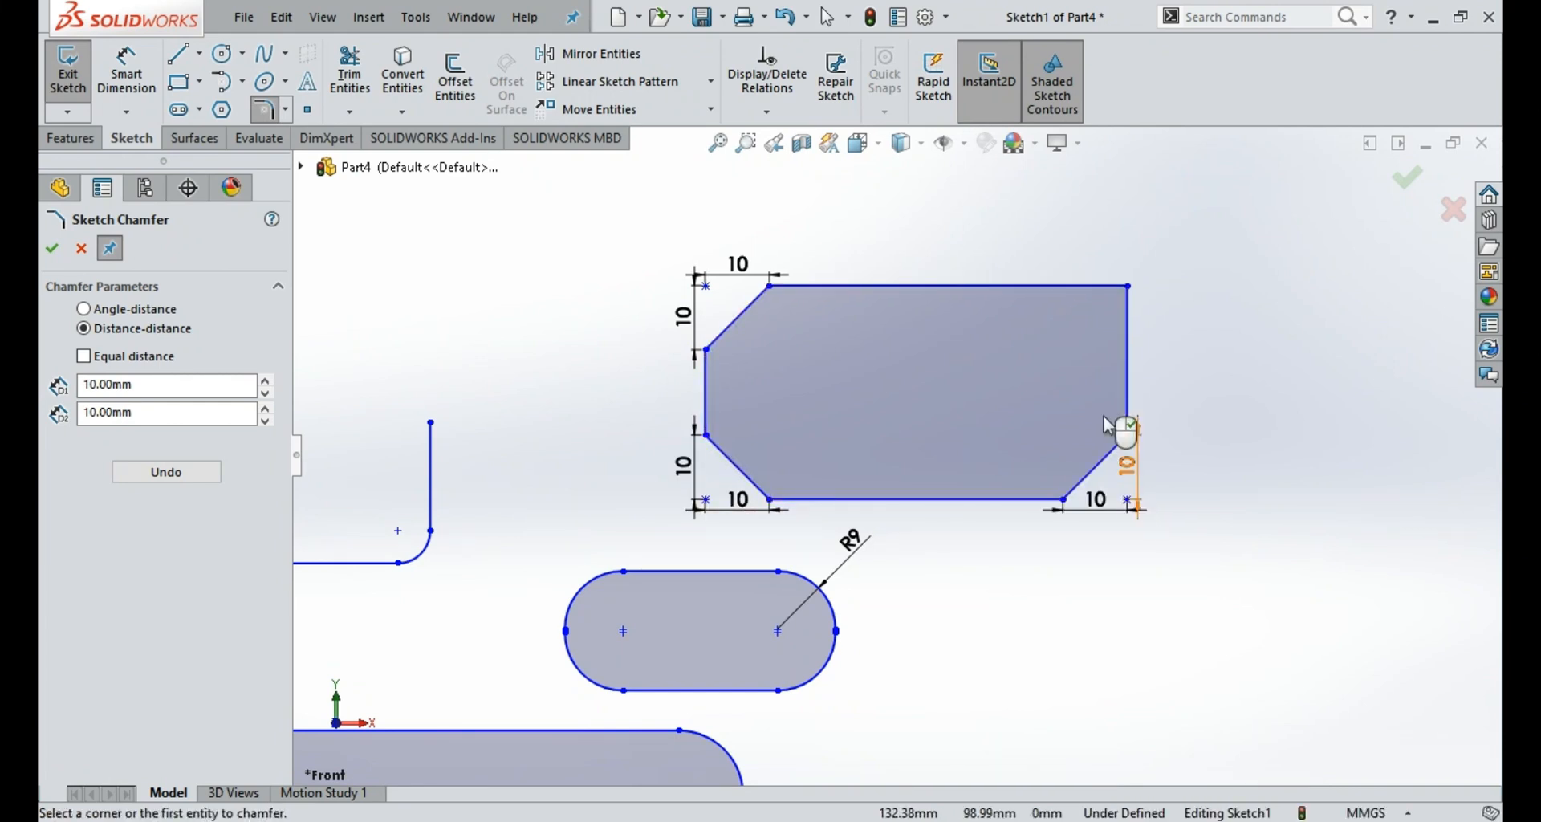
{"action": "left_click", "coordinate": [1129, 286]}
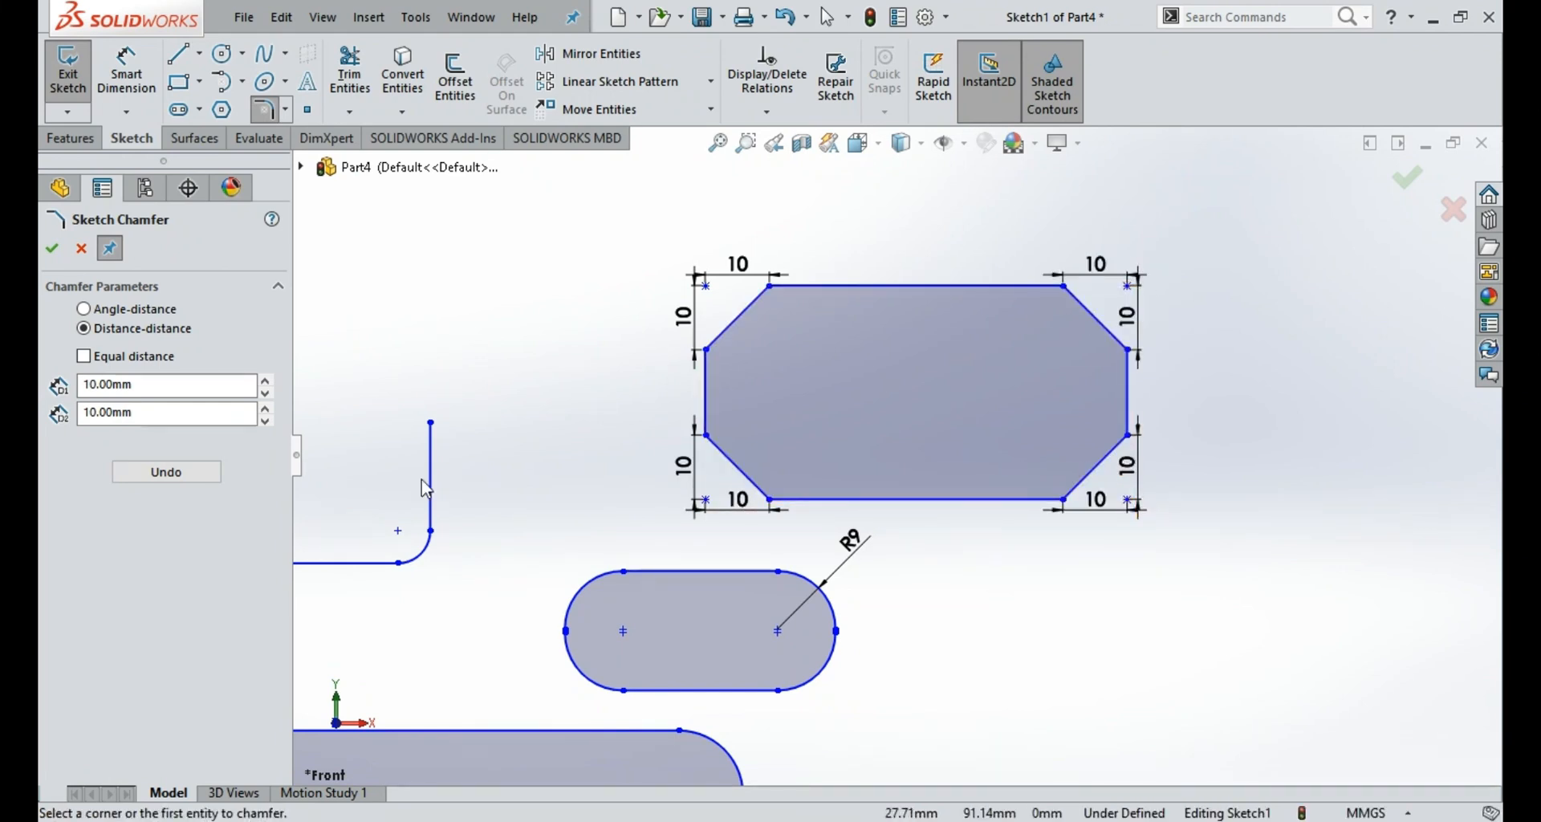
{"action": "left_click", "coordinate": [51, 251]}
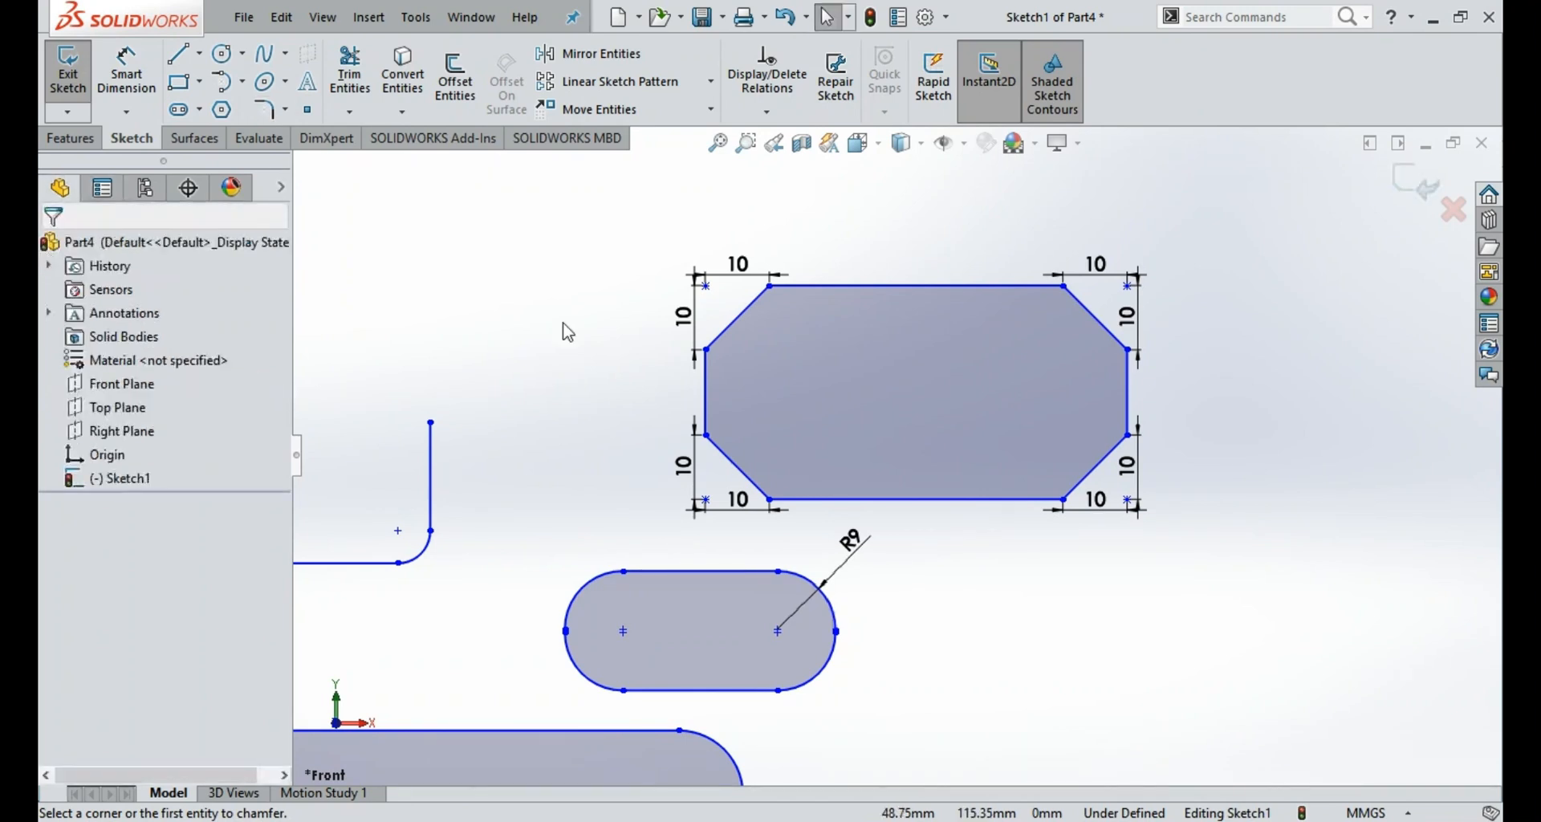
Step: Draw a six-sided inscribed-circle polygon above the open U-shaped profile, with a circle diameter of about 49 mm
{"action": "scroll", "coordinate": [937, 369], "scroll_direction": "up", "scroll_amount": 2}
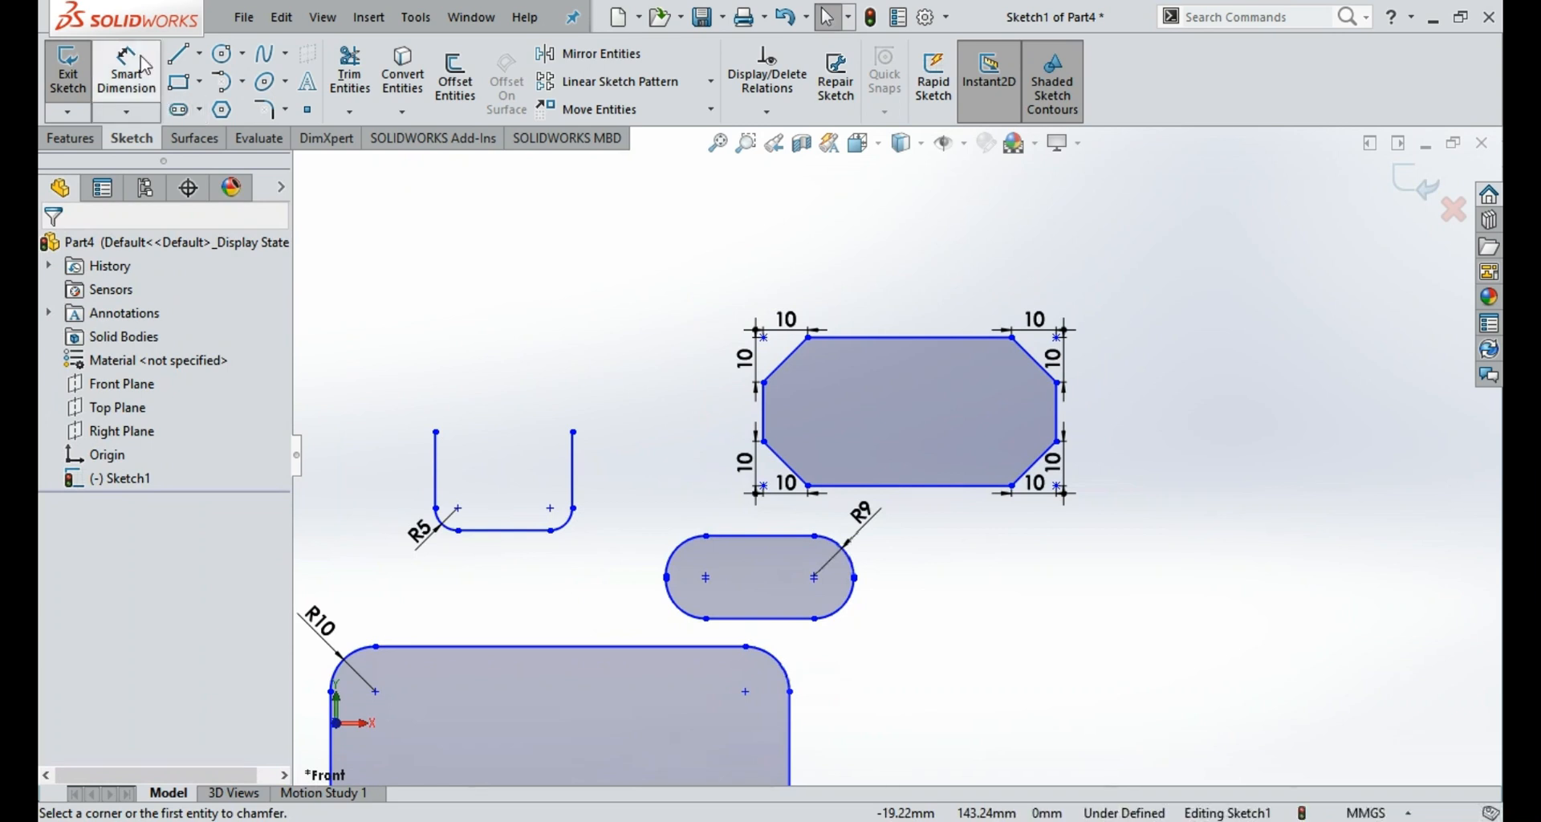
{"action": "left_click", "coordinate": [222, 109]}
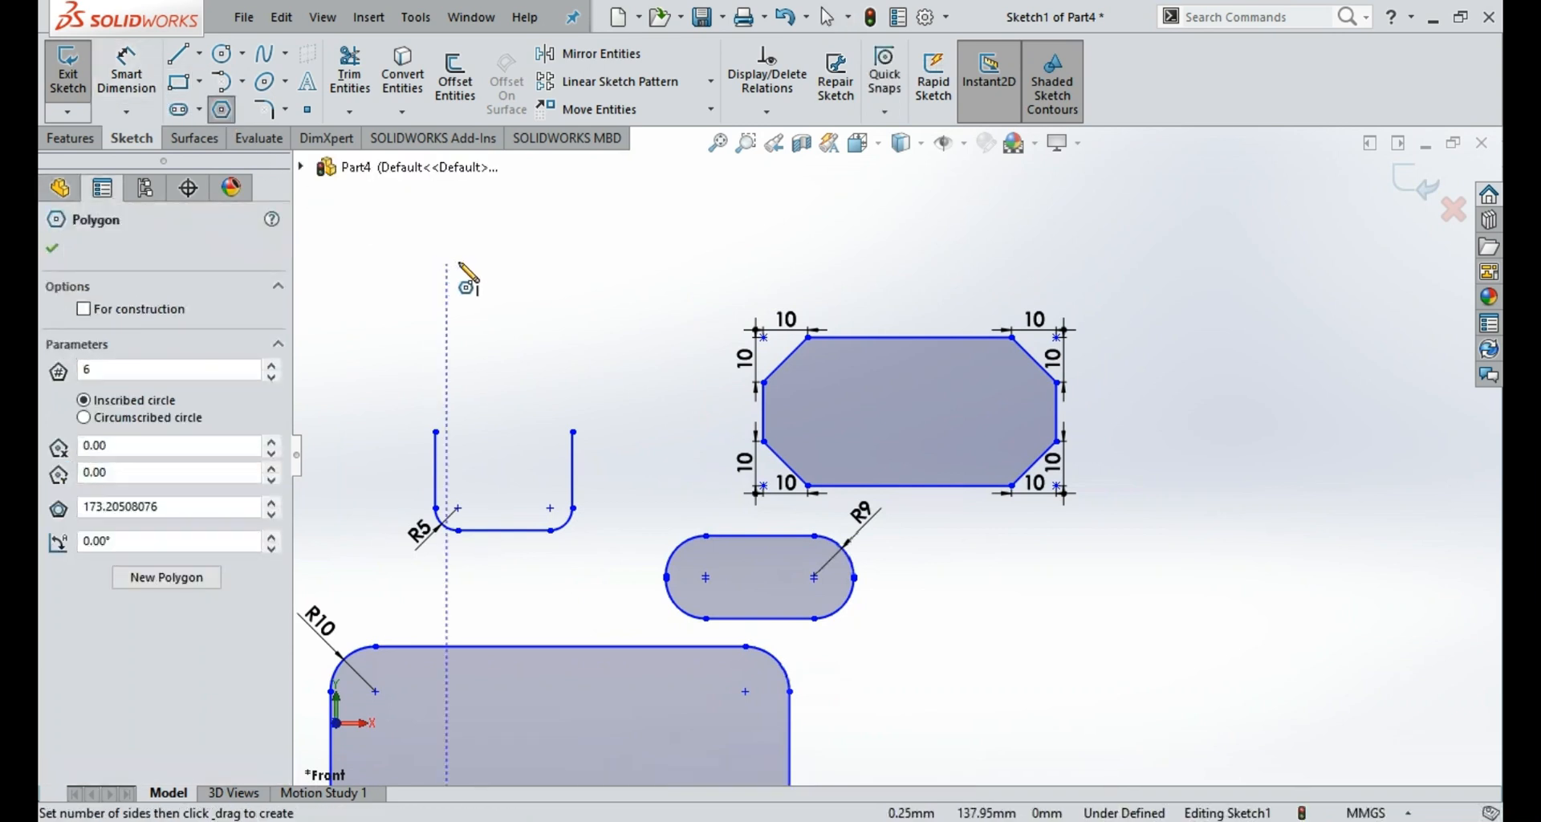
{"action": "left_click_drag", "start_coordinate": [446, 264], "coordinate": [572, 263]}
{"action": "key", "text": "f"}
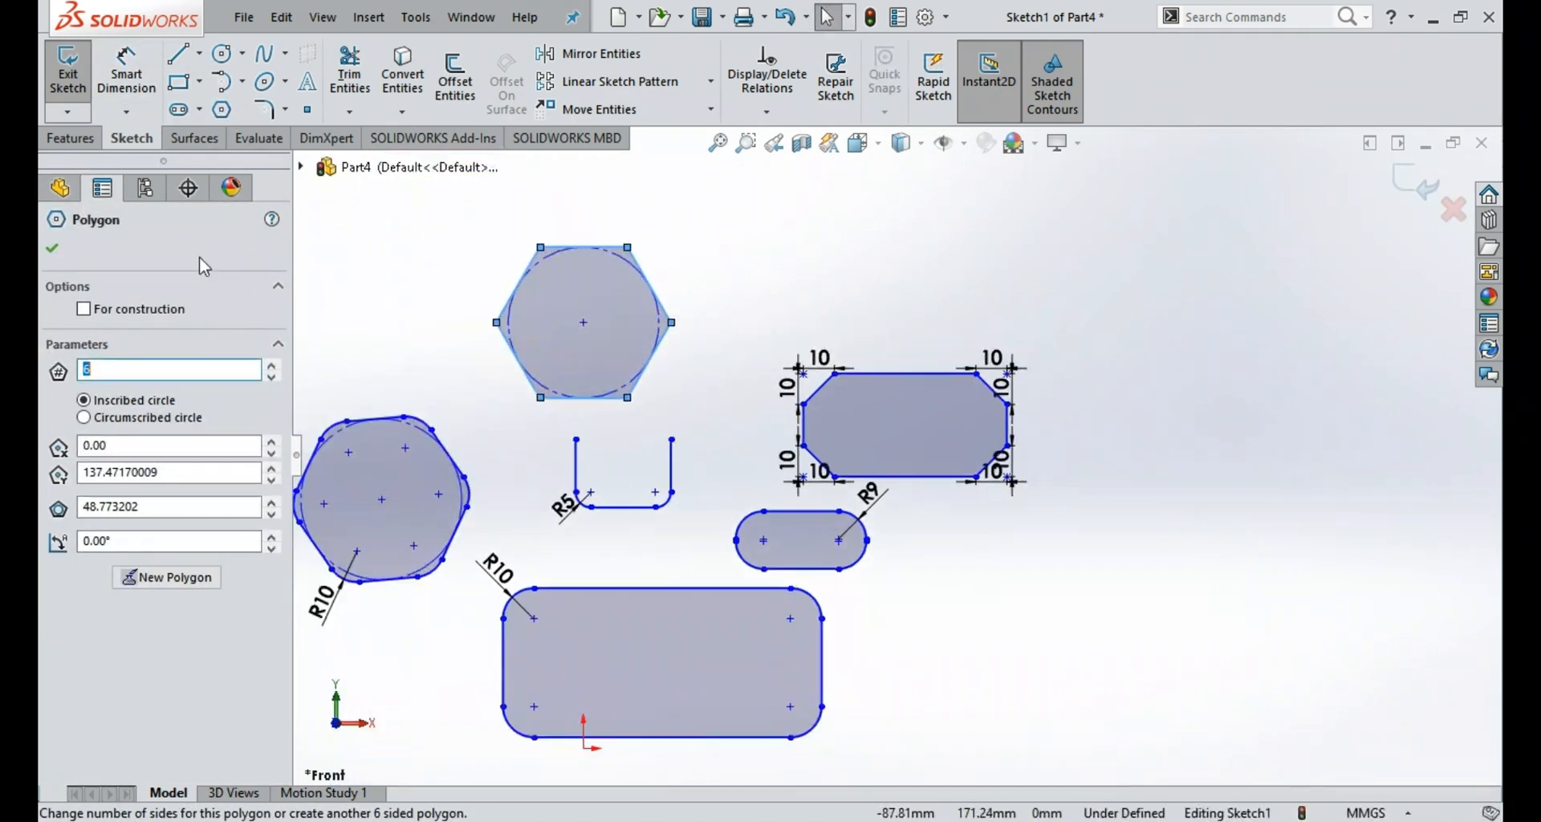
{"action": "left_click", "coordinate": [49, 251]}
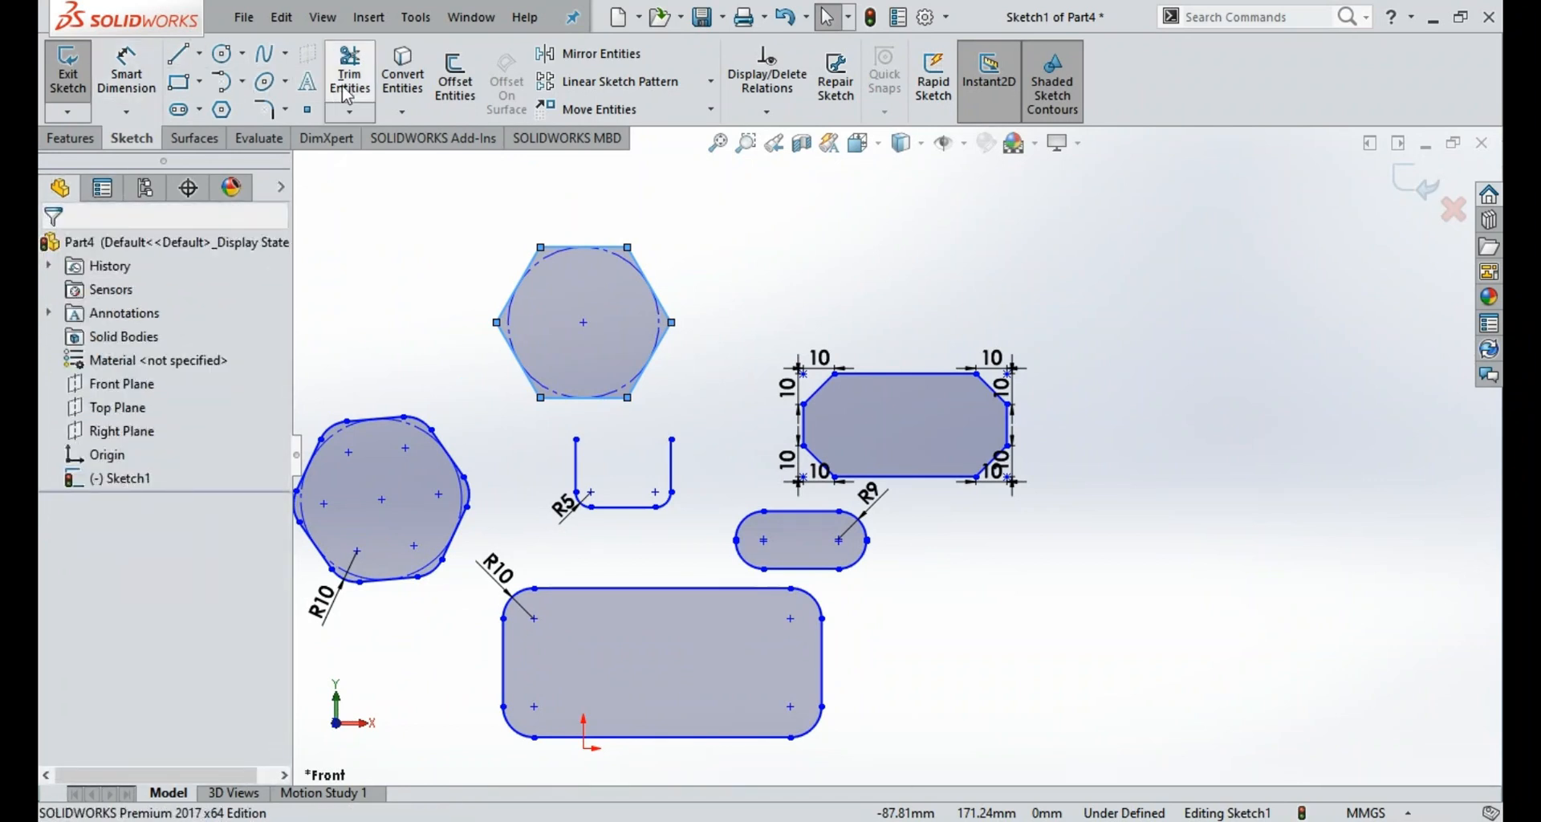
Step: Chamfer all six corners of the new hexagon with 10 mm by 10 mm distance-distance sketch chamfers and finish the command
{"action": "left_click", "coordinate": [264, 109]}
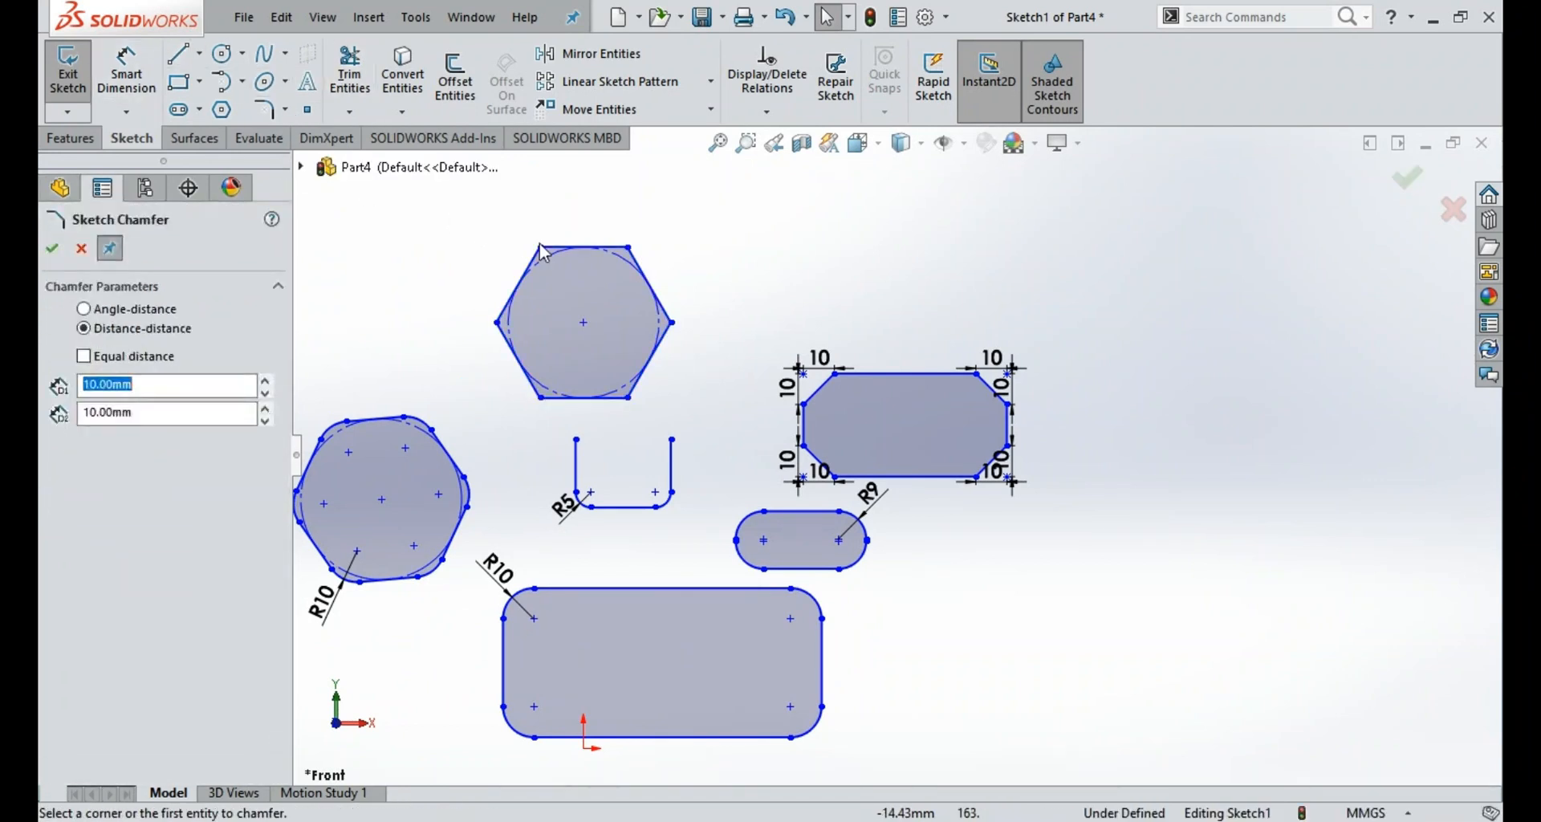
{"action": "left_click", "coordinate": [541, 247]}
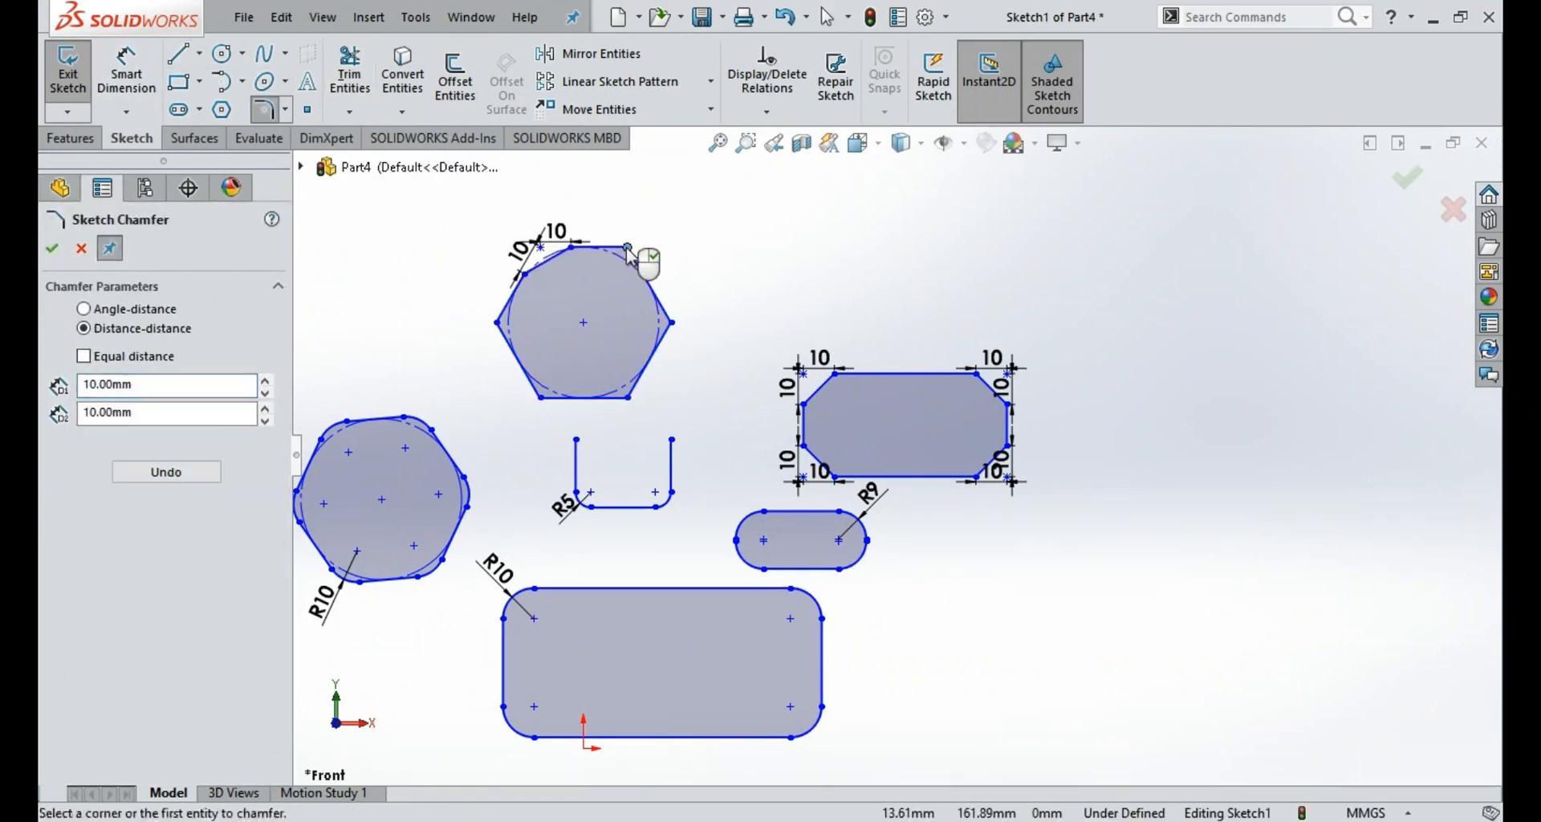
{"action": "left_click", "coordinate": [629, 247]}
{"action": "left_click", "coordinate": [674, 324]}
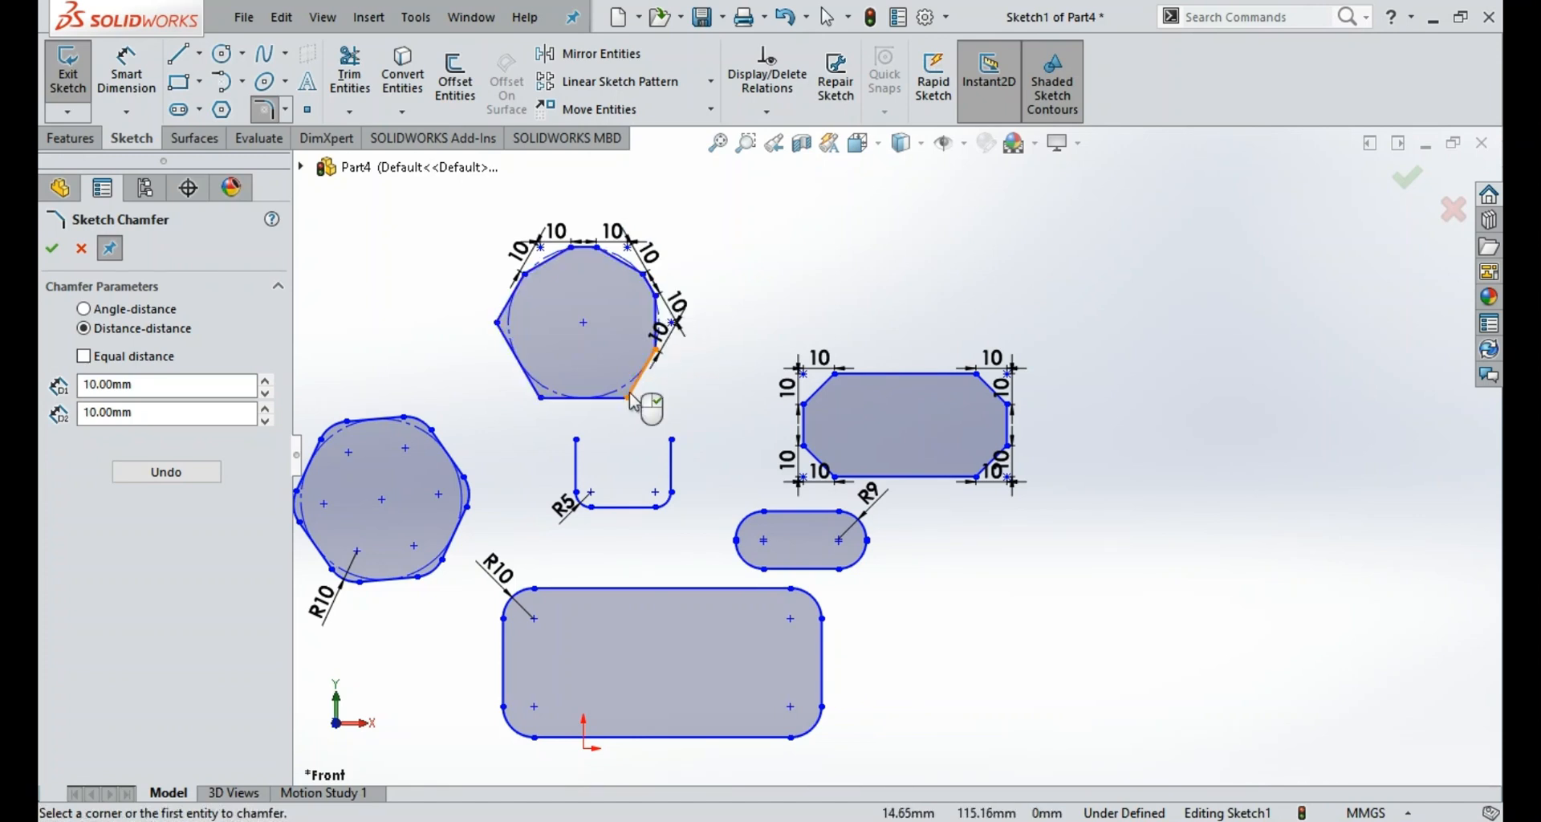
{"action": "left_click", "coordinate": [545, 400]}
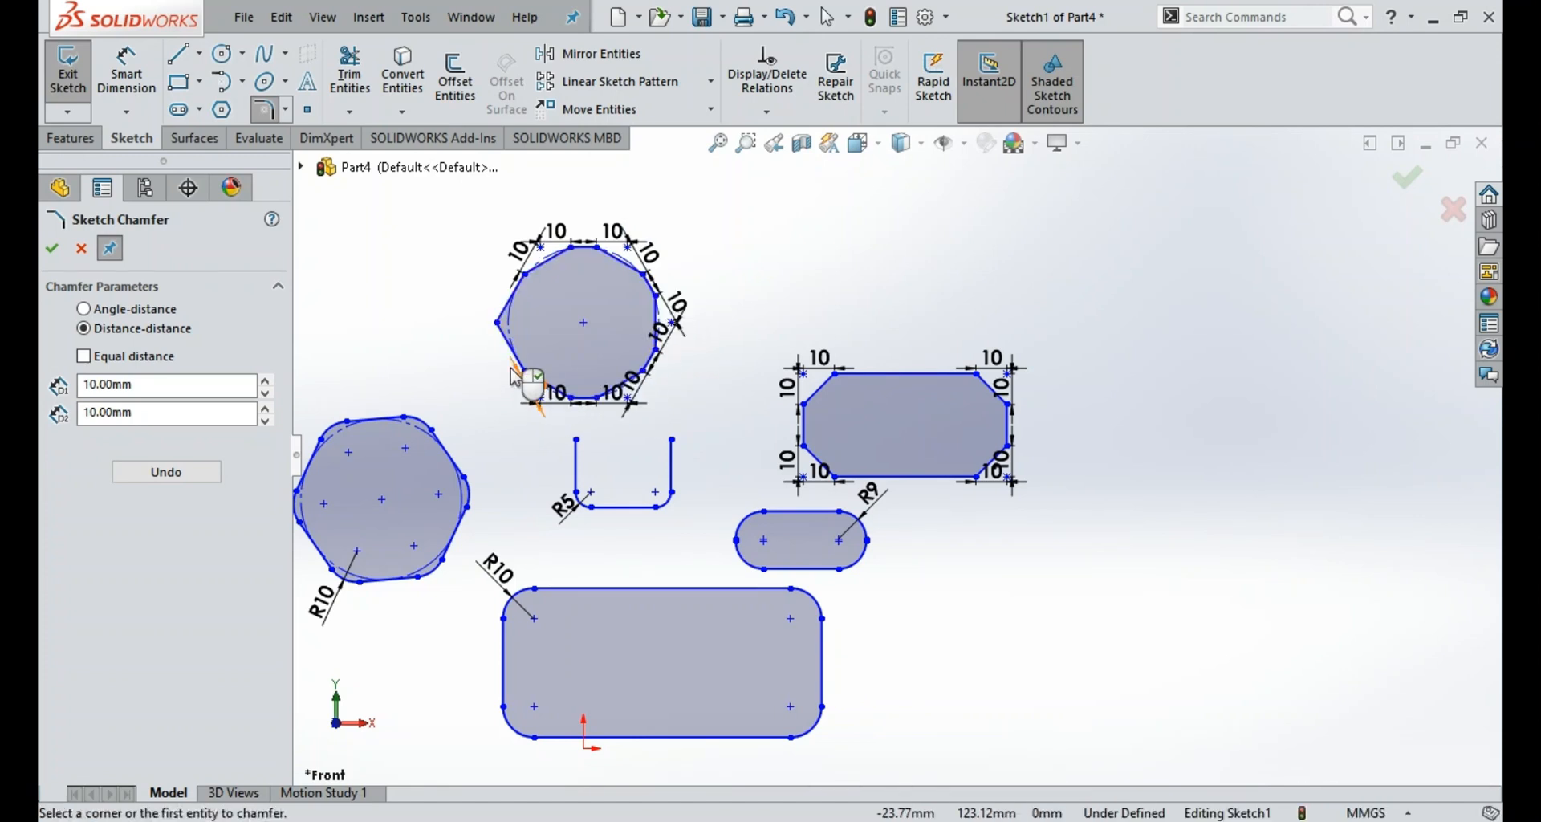
{"action": "left_click", "coordinate": [498, 323]}
{"action": "scroll", "coordinate": [687, 344], "scroll_direction": "down", "scroll_amount": 2}
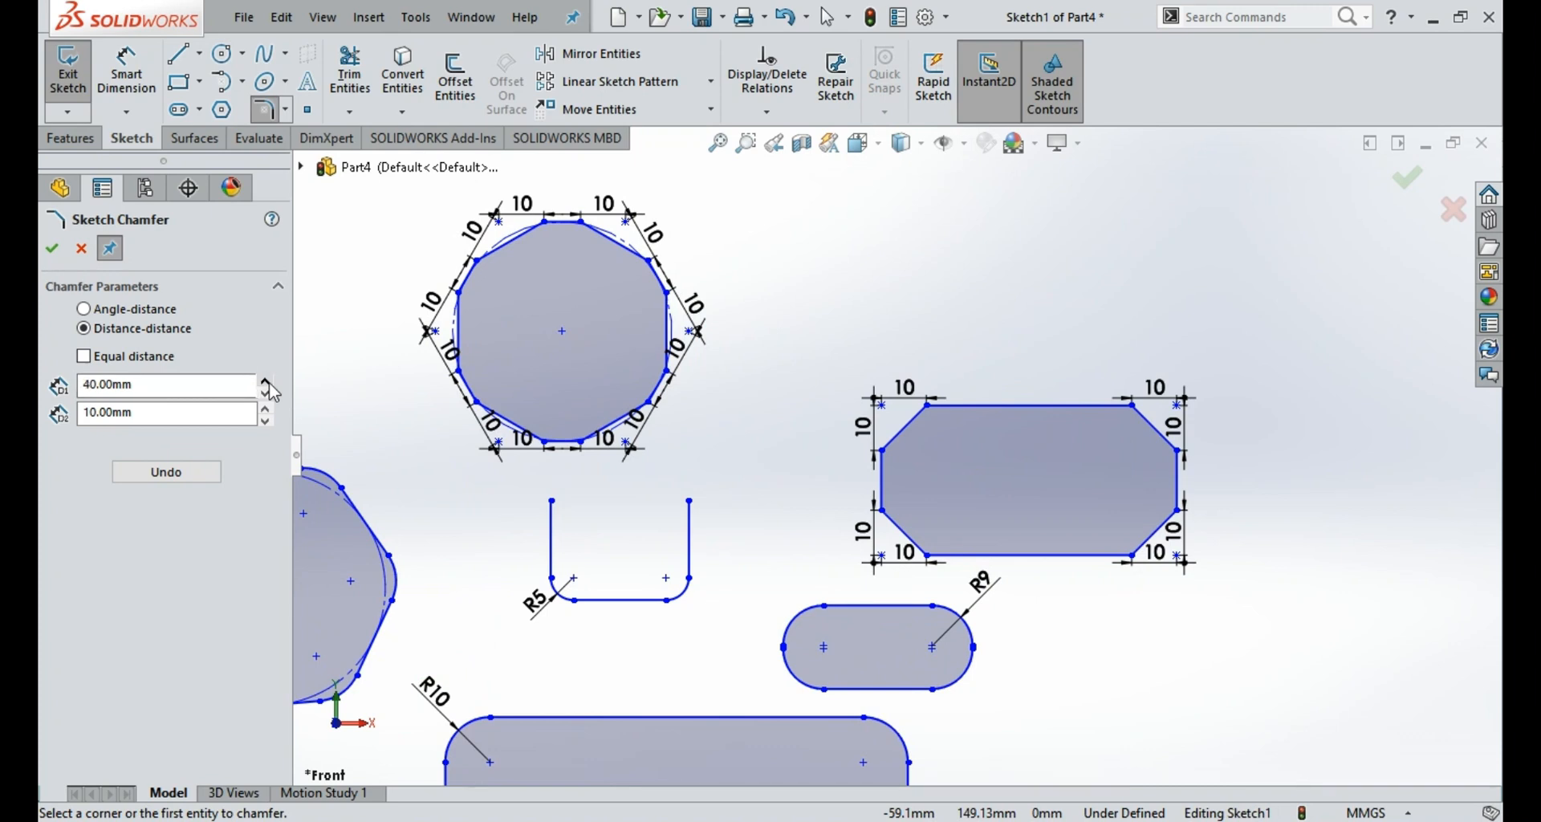
{"action": "left_click", "coordinate": [266, 380]}
{"action": "left_click", "coordinate": [53, 250]}
Step: Inspect the filleted and chamfered profiles and select Sketch1 as a whole
{"action": "scroll", "coordinate": [574, 339], "scroll_direction": "down", "scroll_amount": 2}
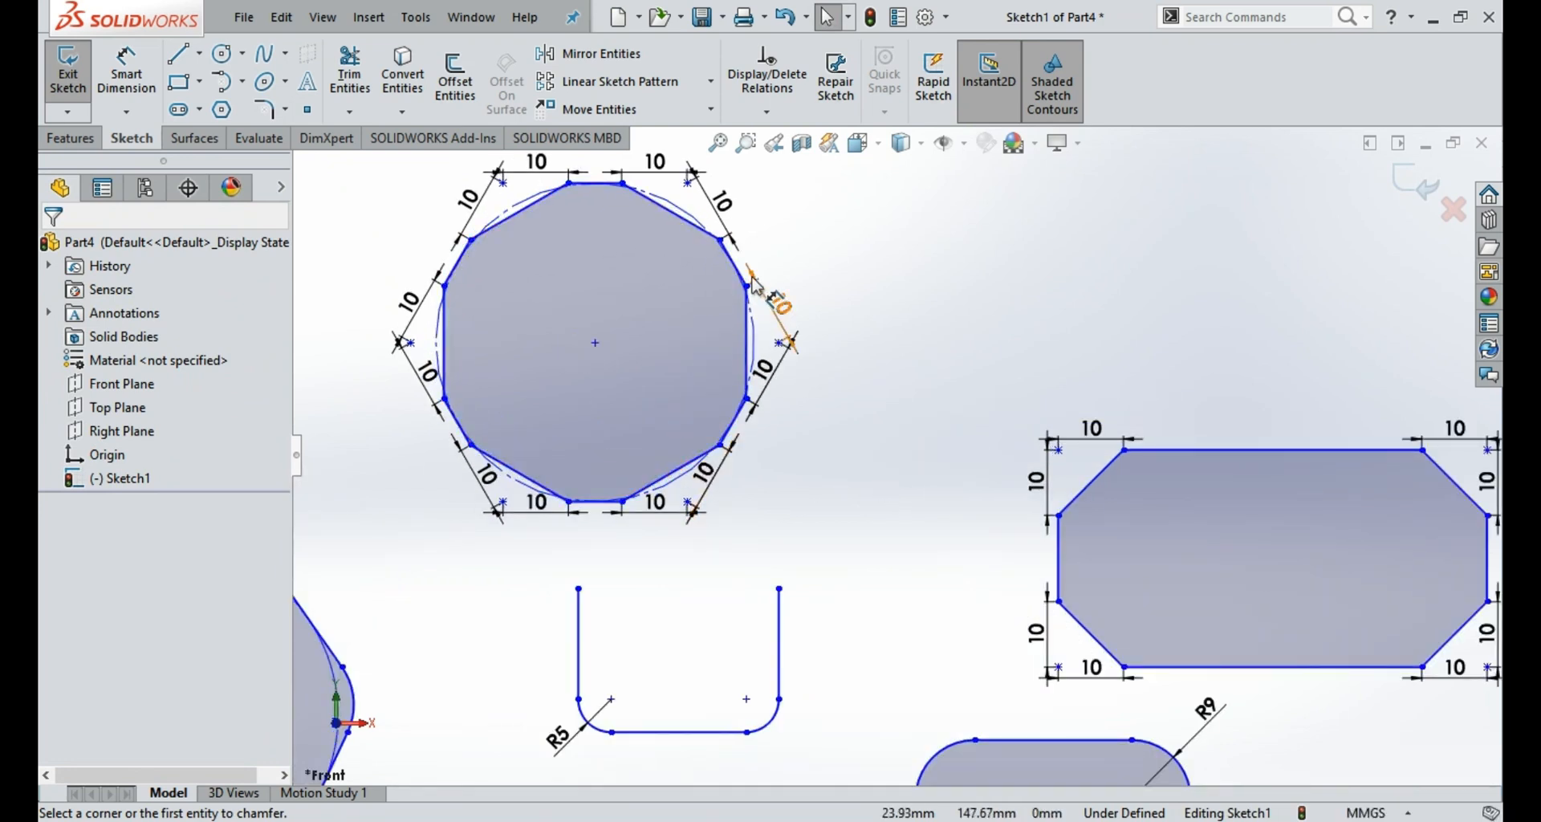
{"action": "scroll", "coordinate": [964, 464], "scroll_direction": "up", "scroll_amount": 4}
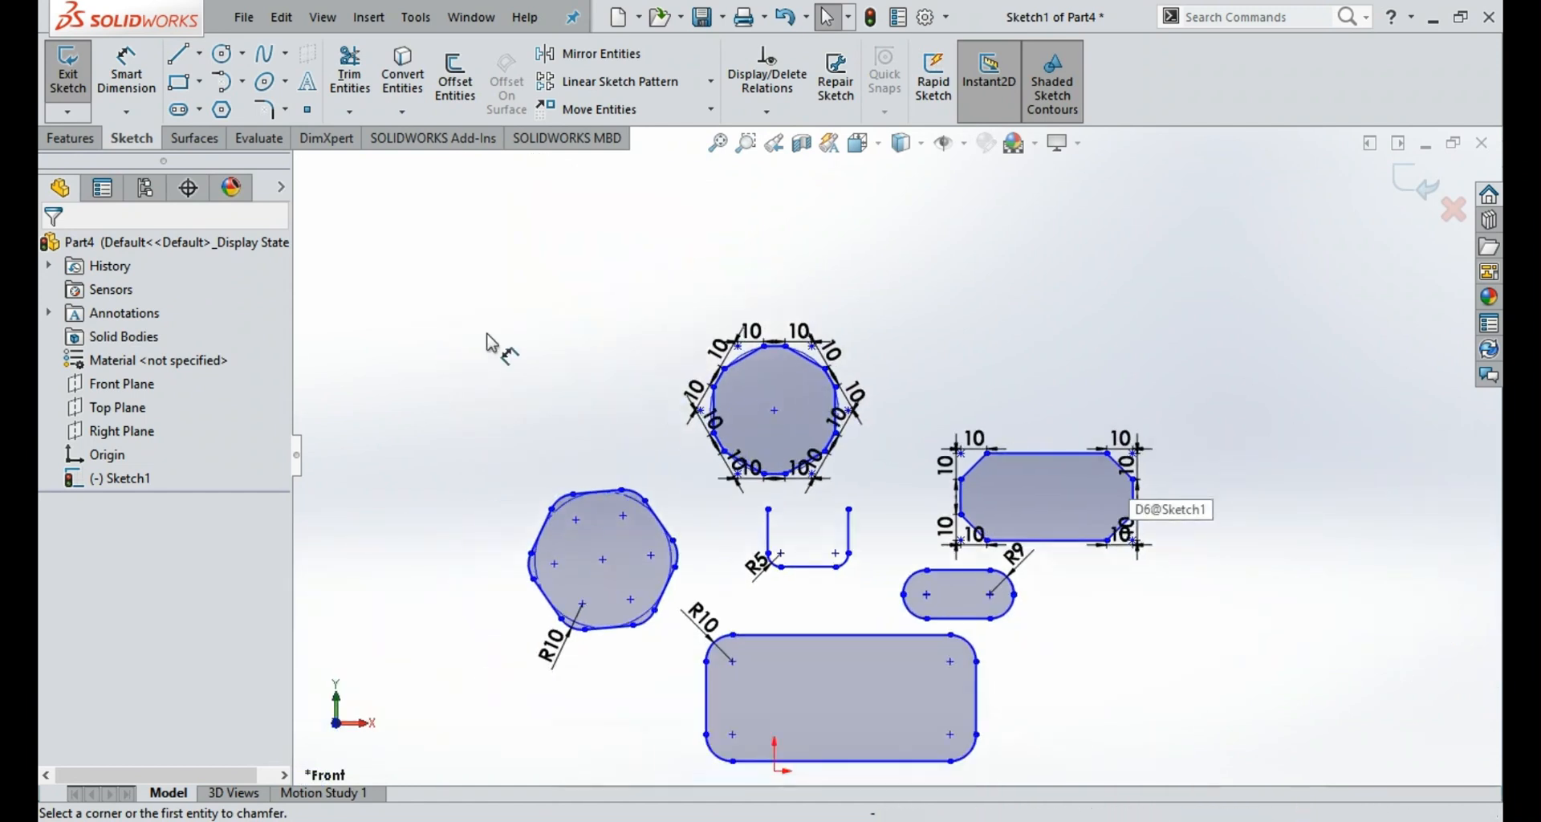
{"action": "scroll", "coordinate": [865, 508], "scroll_direction": "down", "scroll_amount": 3}
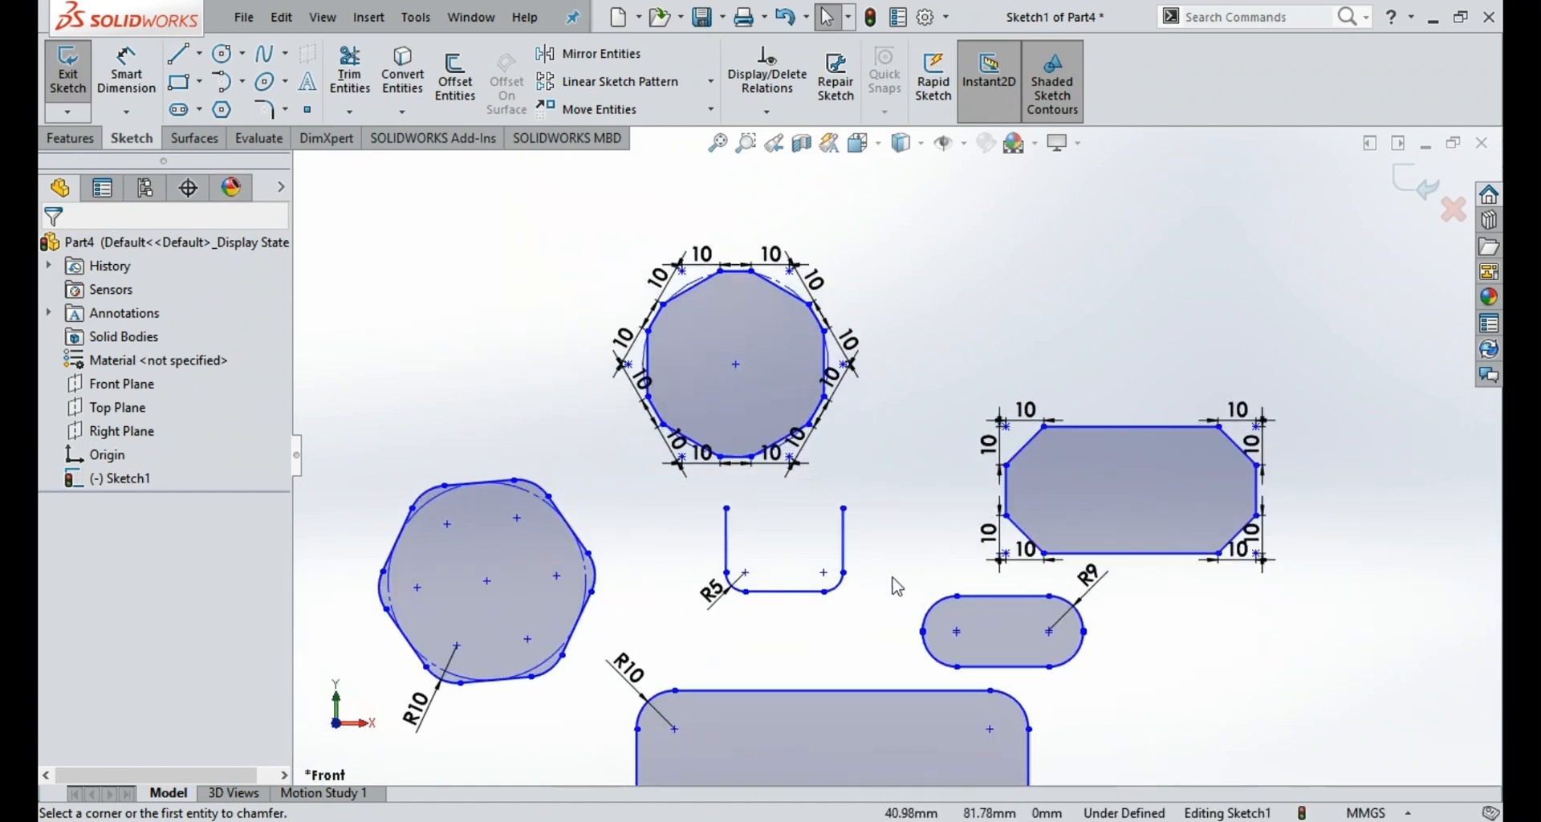
{"action": "scroll", "coordinate": [899, 584], "scroll_direction": "down", "scroll_amount": 1}
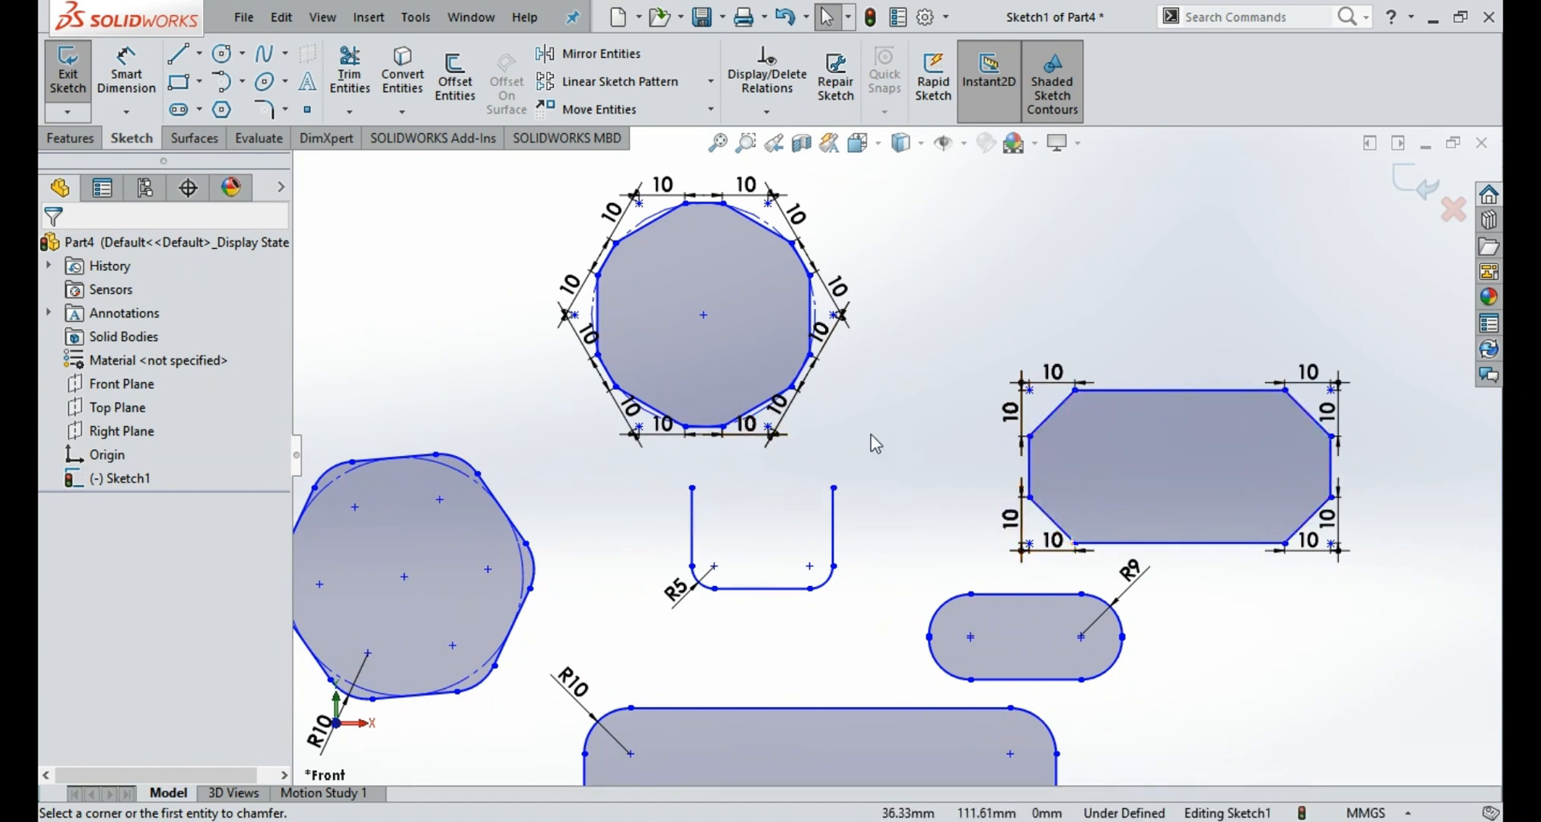
{"action": "scroll", "coordinate": [875, 449], "scroll_direction": "down", "scroll_amount": 1}
{"action": "scroll", "coordinate": [872, 449], "scroll_direction": "up", "scroll_amount": 1}
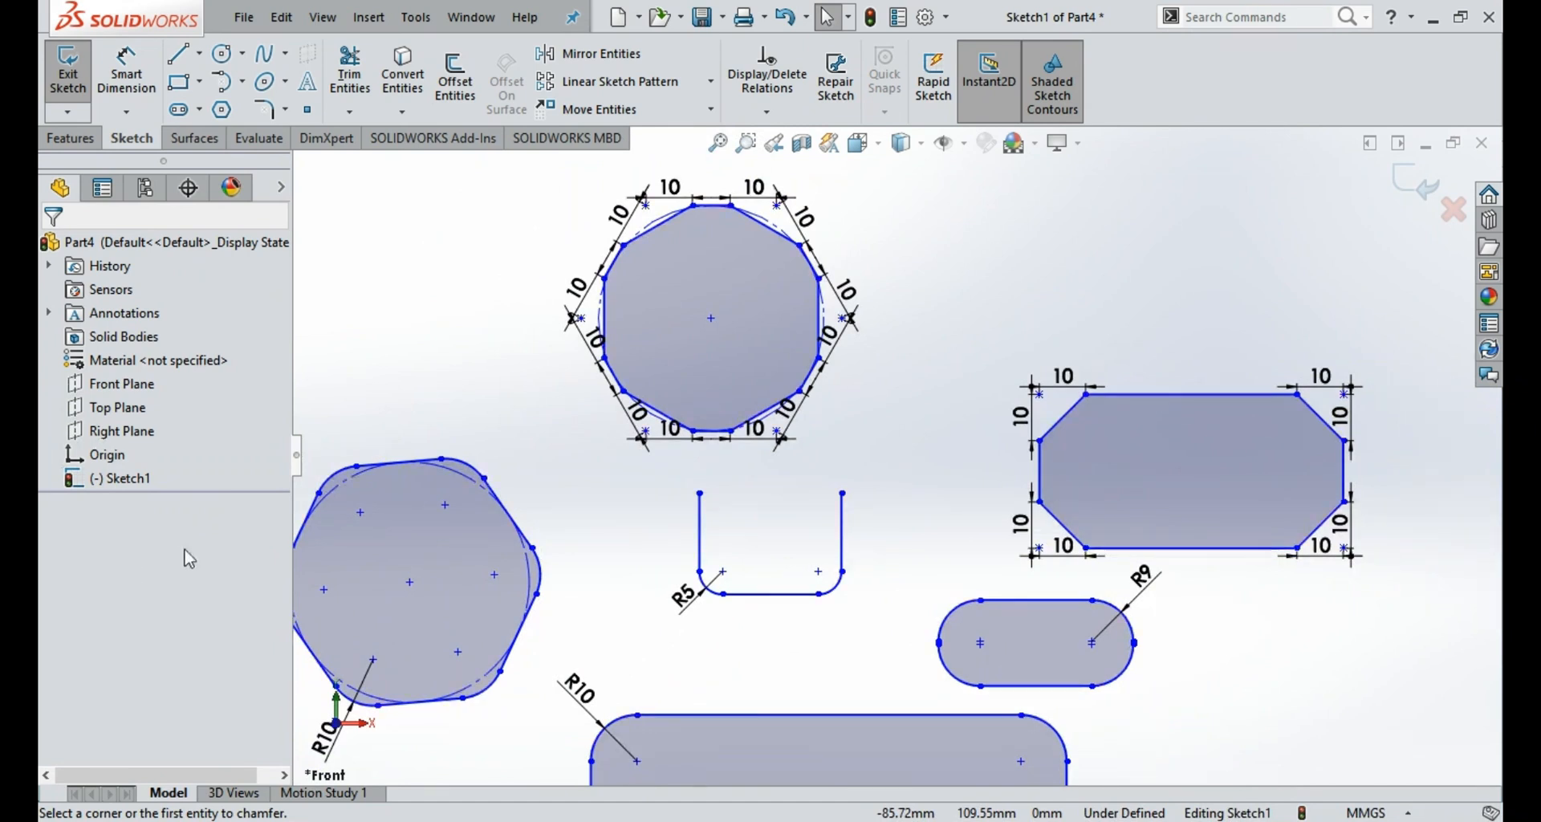
{"action": "left_click", "coordinate": [141, 479]}
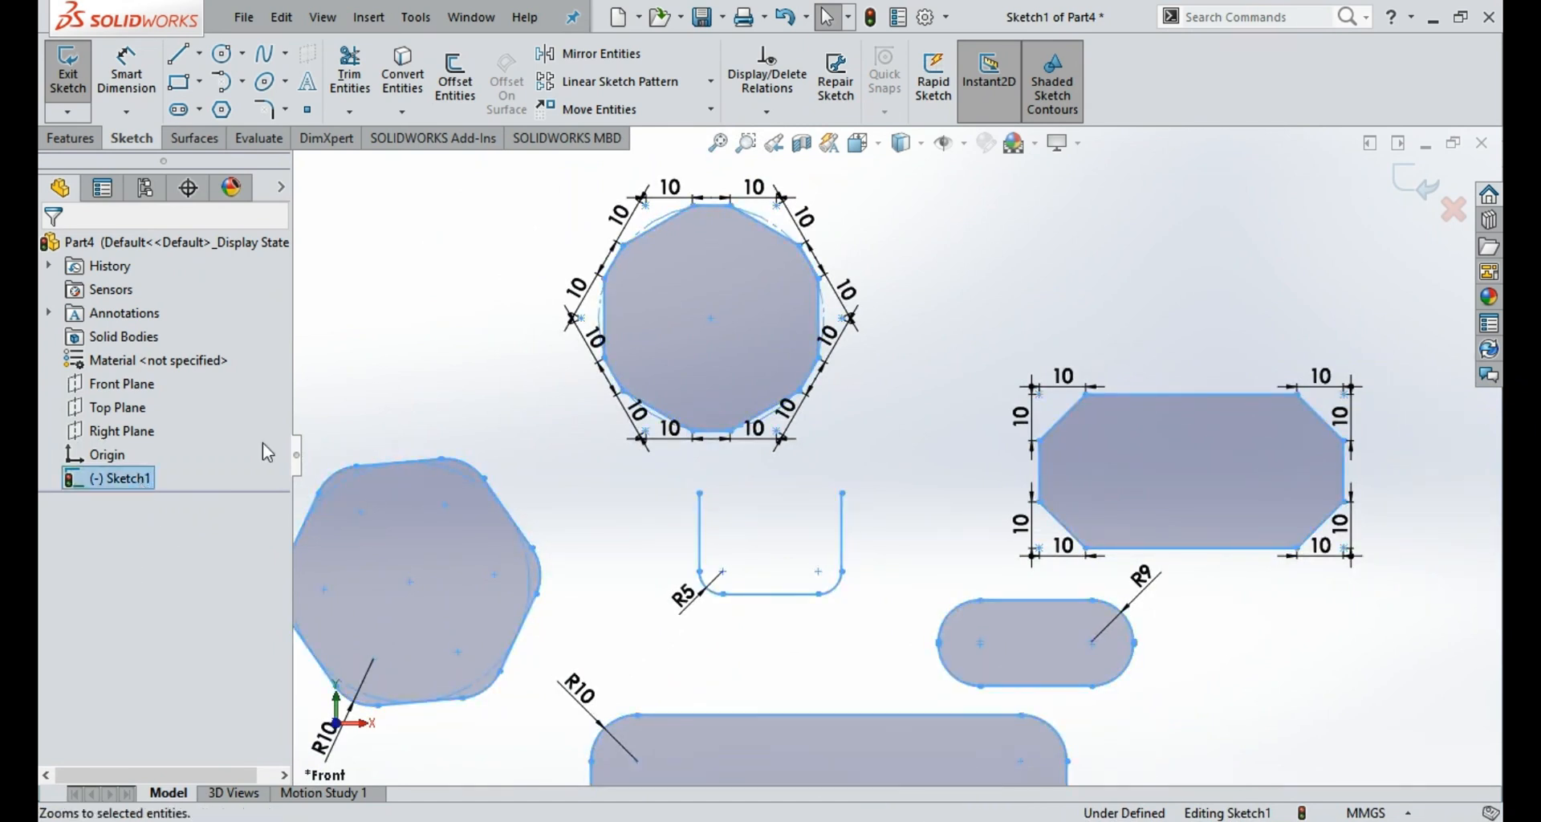